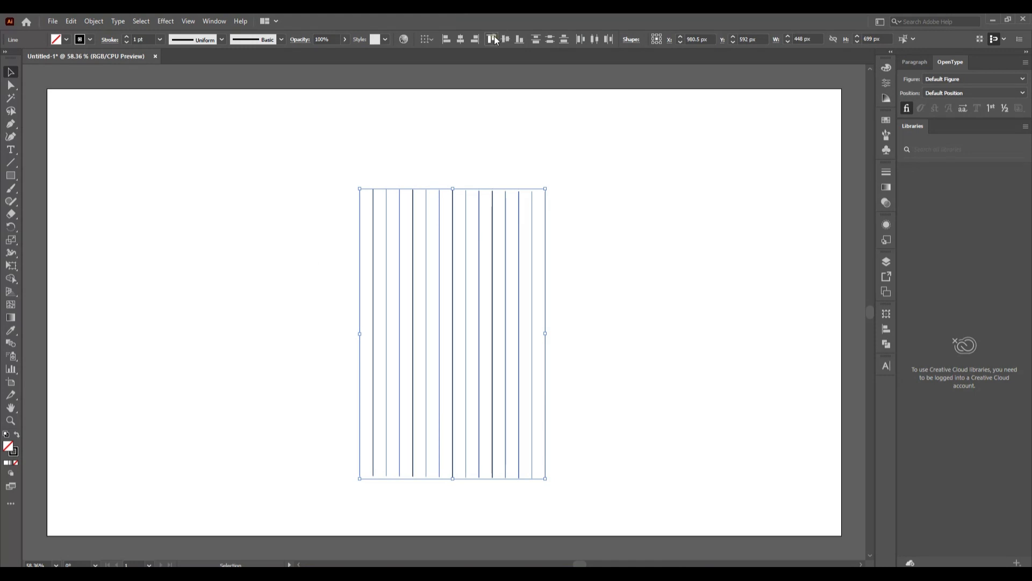
Align the vertical lines' tops and paste a copy in place rotated 90° into horizontal lines
{"action": "left_click", "coordinate": [492, 38]}
{"action": "left_click", "coordinate": [72, 21]}
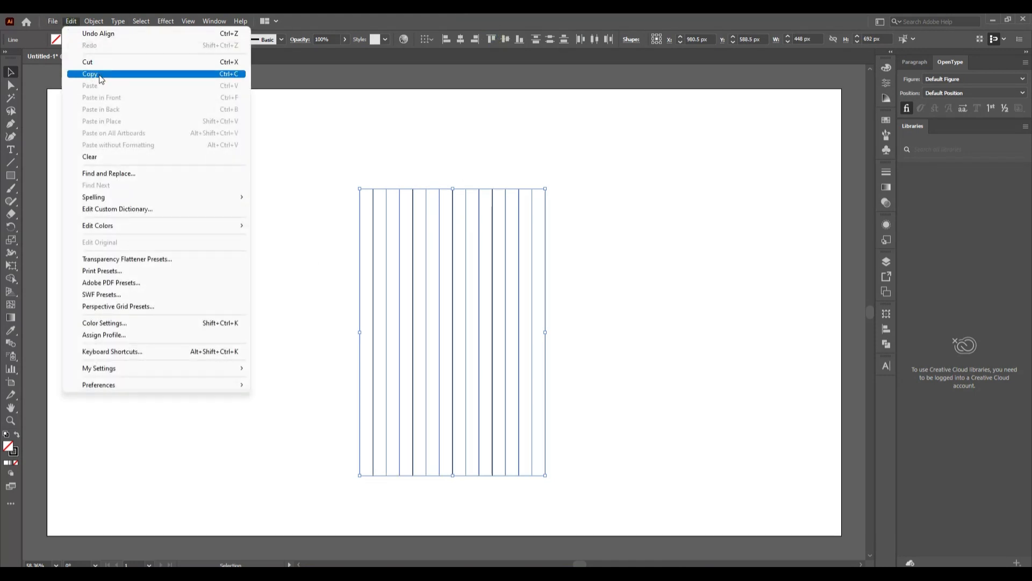
{"action": "left_click", "coordinate": [161, 116]}
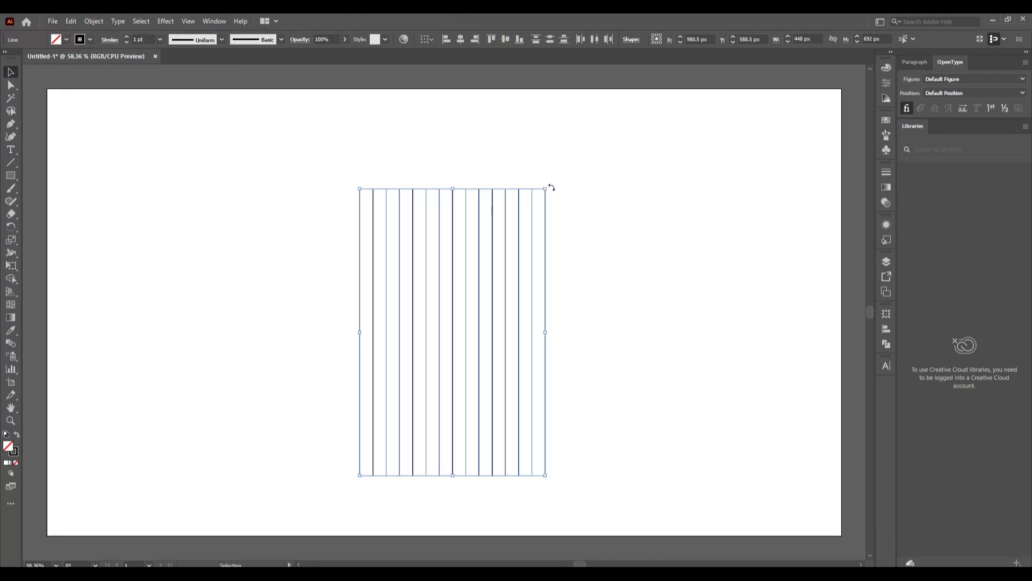
{"action": "left_click_drag", "start_coordinate": [549, 186], "coordinate": [649, 430]}
Delete the extra bottom horizontal line and marquee-select the whole grid
{"action": "left_click", "coordinate": [649, 430]}
{"action": "left_click", "coordinate": [591, 426]}
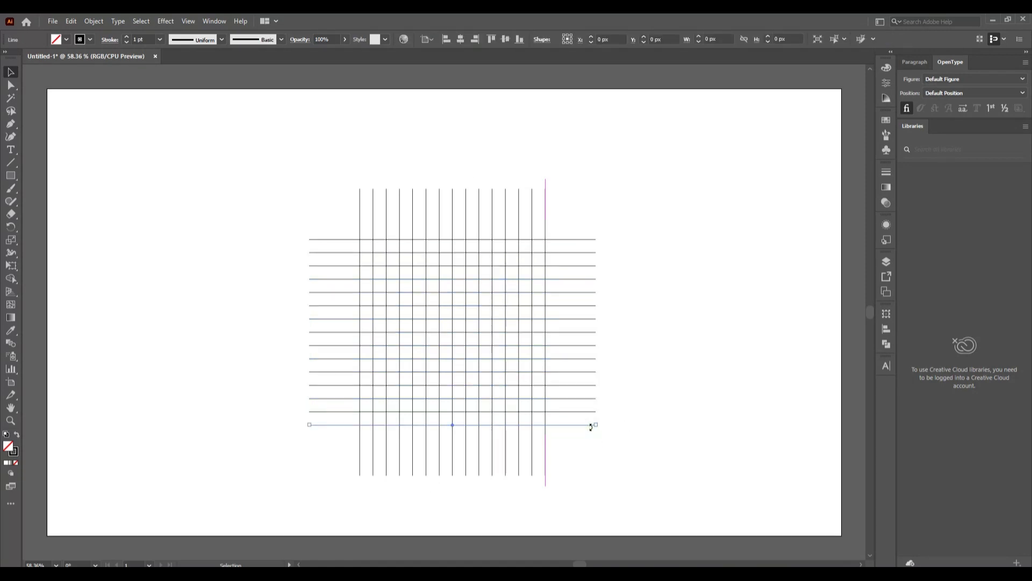
{"action": "key", "text": "Delete"}
{"action": "left_click_drag", "start_coordinate": [242, 161], "coordinate": [708, 481]}
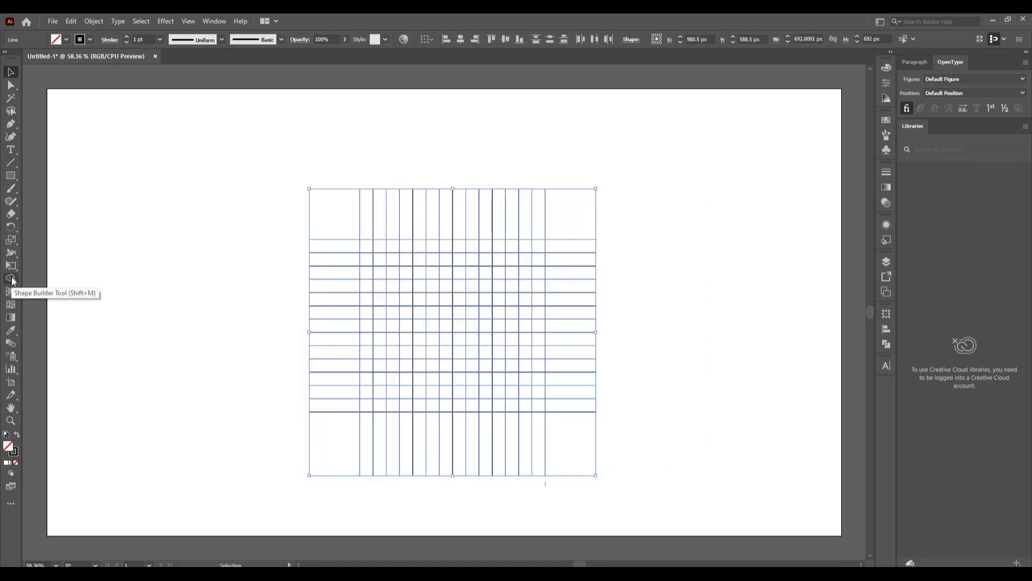
With Shape Builder and a black fill, merge grid cells into the blocky letter S
{"action": "left_click", "coordinate": [11, 279]}
{"action": "left_click", "coordinate": [66, 40]}
{"action": "left_click", "coordinate": [31, 60]}
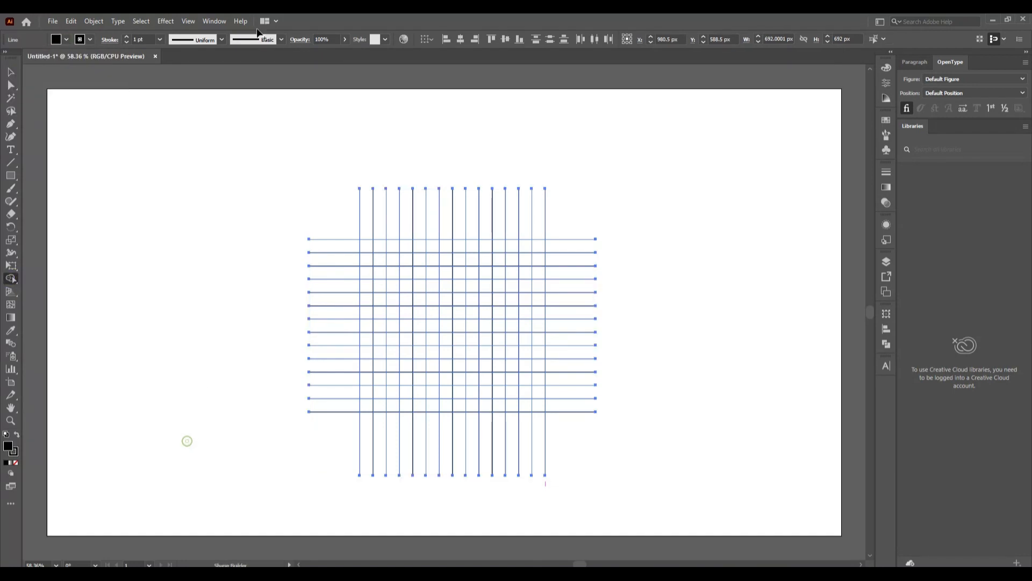
{"action": "left_click_drag", "start_coordinate": [369, 274], "coordinate": [405, 275]}
{"action": "left_click_drag", "start_coordinate": [365, 318], "coordinate": [404, 334]}
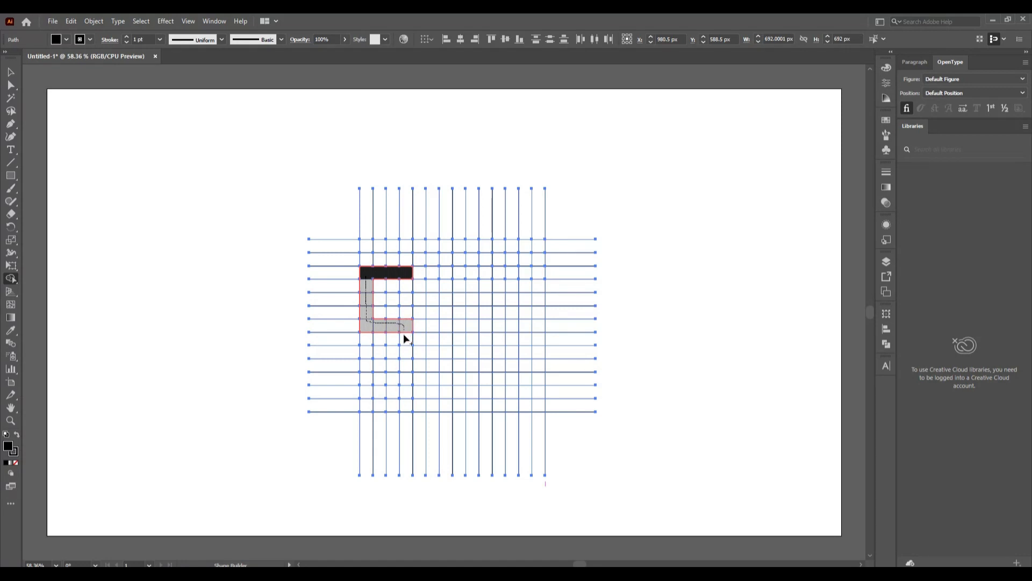
{"action": "left_click_drag", "start_coordinate": [368, 377], "coordinate": [368, 379]}
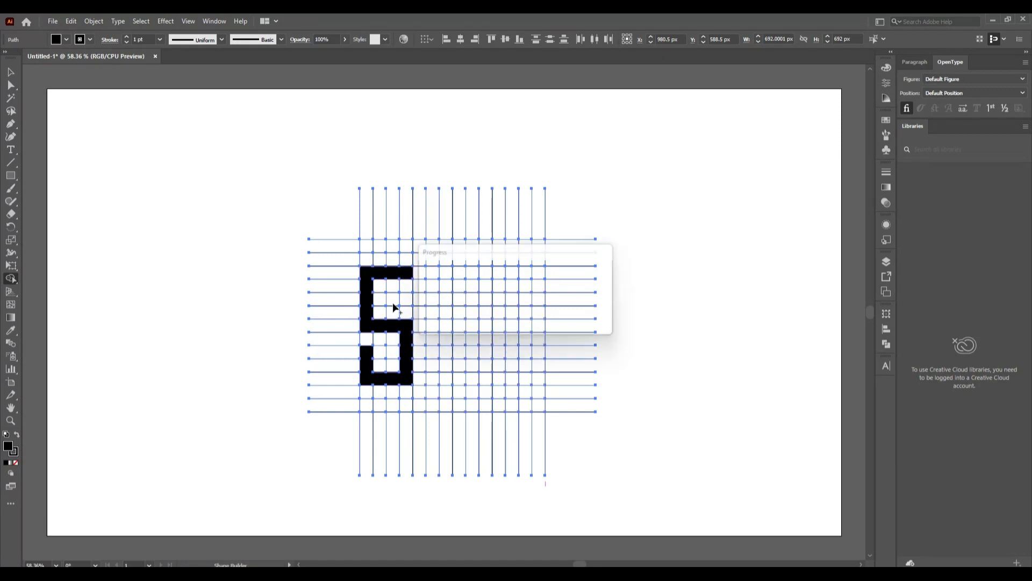
Merge cells into the A's left column, top, right side and crossbar, then the H's columns and crossbar
{"action": "left_click_drag", "start_coordinate": [432, 247], "coordinate": [433, 320]}
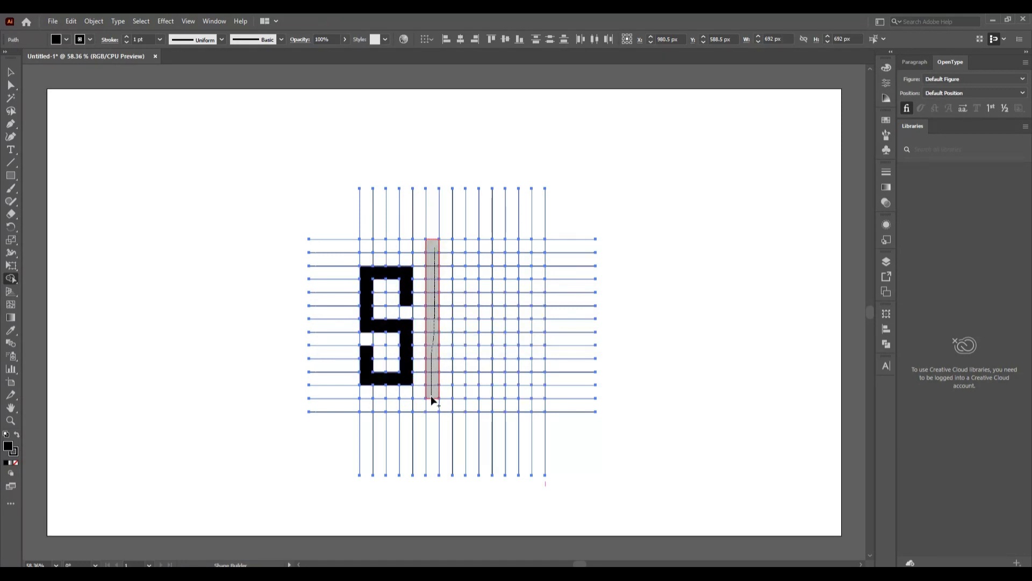
{"action": "left_click_drag", "start_coordinate": [431, 395], "coordinate": [431, 398]}
{"action": "mouse_move", "coordinate": [450, 247]}
{"action": "left_mouse_down"}
{"action": "mouse_move", "coordinate": [471, 248]}
{"action": "mouse_move", "coordinate": [469, 291]}
{"action": "left_mouse_up"}
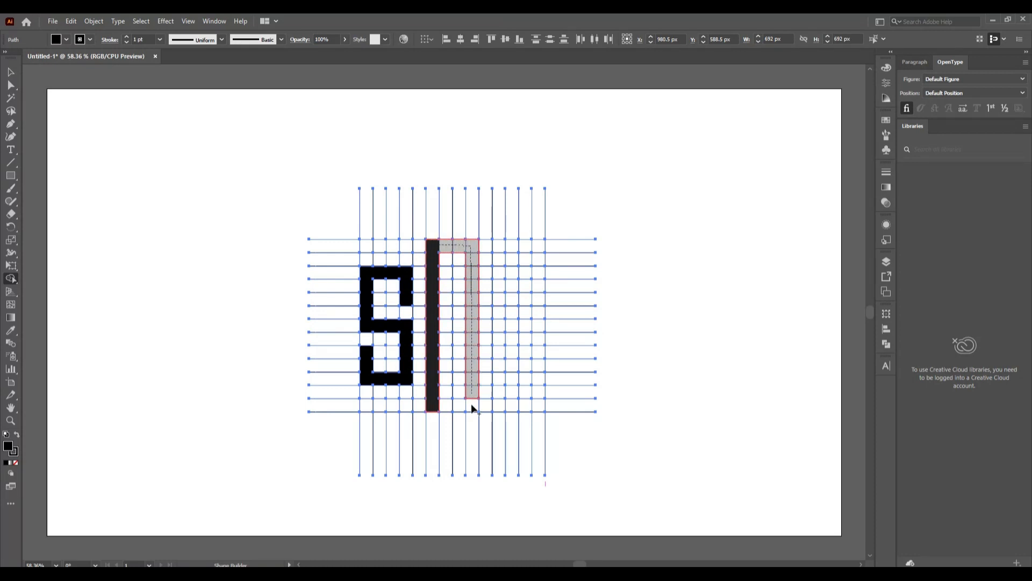
{"action": "left_click_drag", "start_coordinate": [472, 406], "coordinate": [471, 403]}
{"action": "left_click_drag", "start_coordinate": [441, 325], "coordinate": [463, 326]}
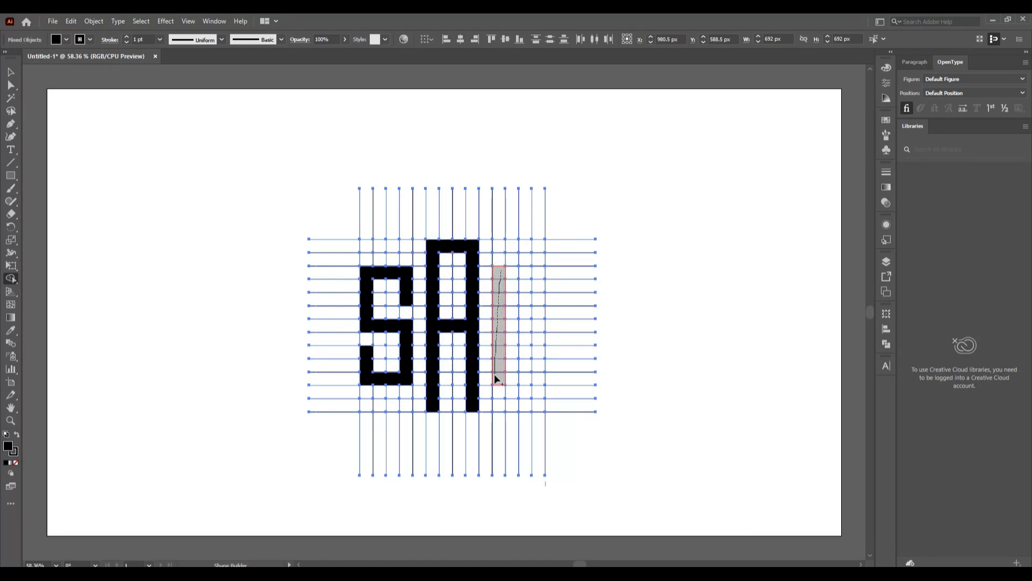
{"action": "left_click_drag", "start_coordinate": [497, 379], "coordinate": [497, 382]}
{"action": "left_click_drag", "start_coordinate": [539, 273], "coordinate": [538, 383]}
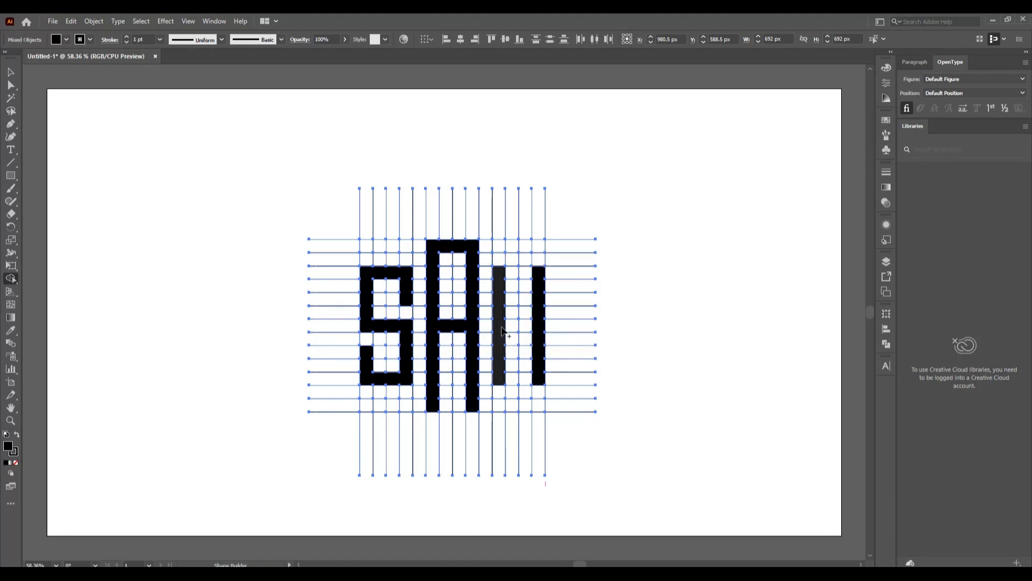
{"action": "left_click_drag", "start_coordinate": [503, 331], "coordinate": [537, 325]}
Exit isolation mode and select the S, A and H letter shapes together
{"action": "key", "text": "v"}
{"action": "left_click", "coordinate": [121, 354]}
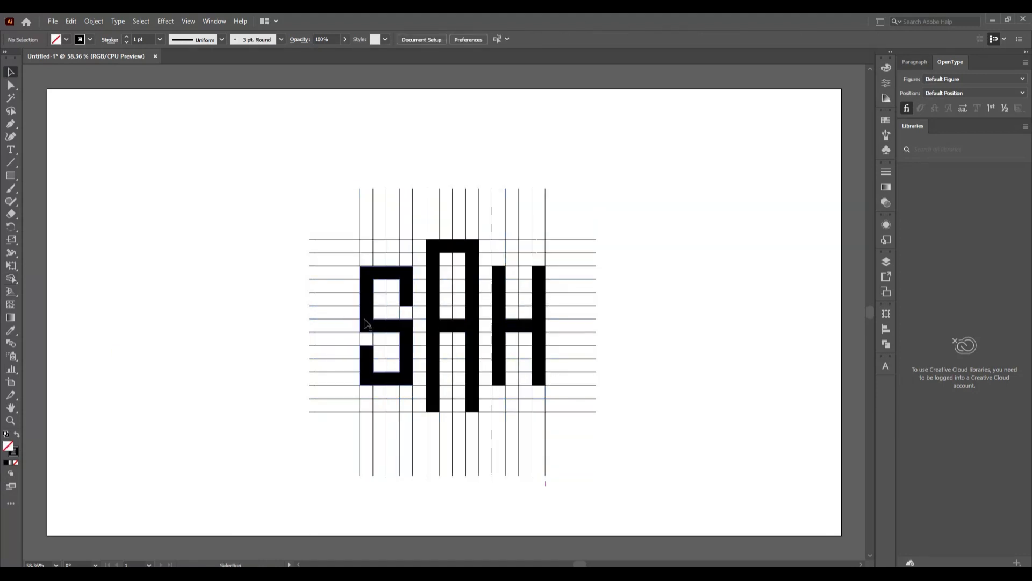
{"action": "double_click", "coordinate": [495, 339]}
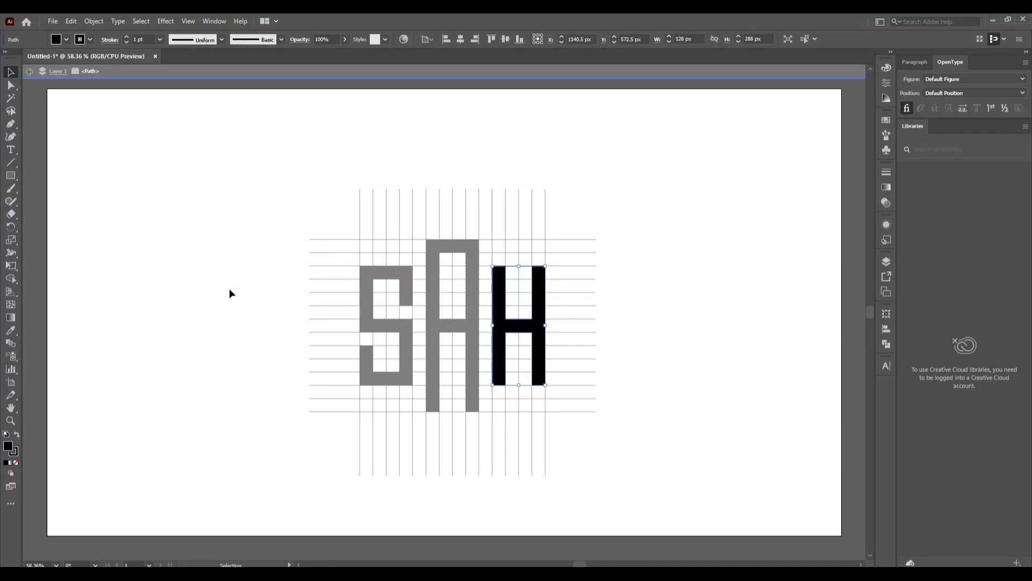
{"action": "left_click", "coordinate": [230, 290]}
{"action": "double_click", "coordinate": [426, 331]}
{"action": "left_click", "coordinate": [384, 320]}
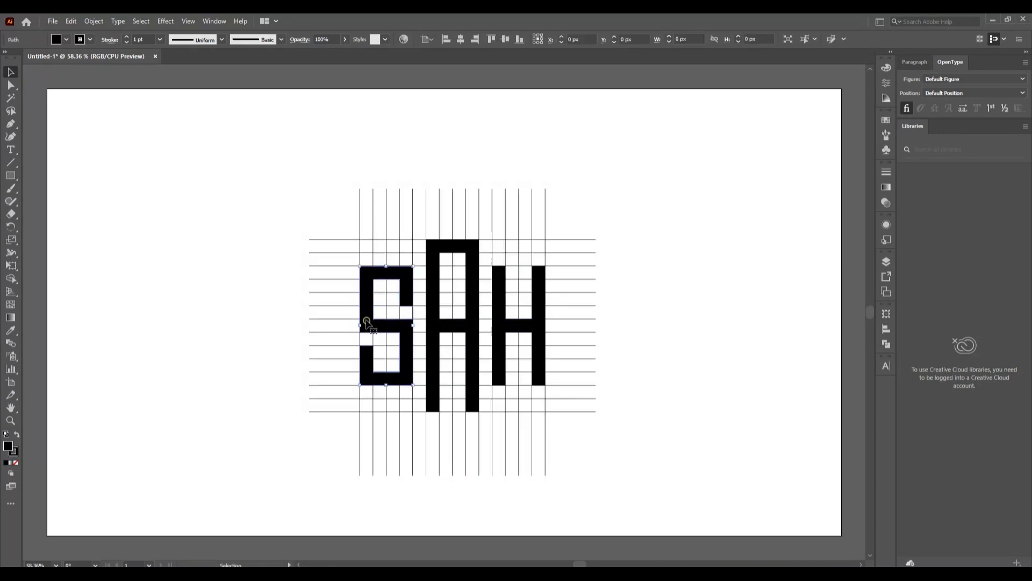
{"action": "left_click", "coordinate": [467, 334], "text": "shift"}
{"action": "left_click", "coordinate": [508, 326], "text": "shift"}
Move the letters aside, delete the leftover grid lines, and return the letters to the centre
{"action": "left_click_drag", "start_coordinate": [507, 325], "coordinate": [231, 261]}
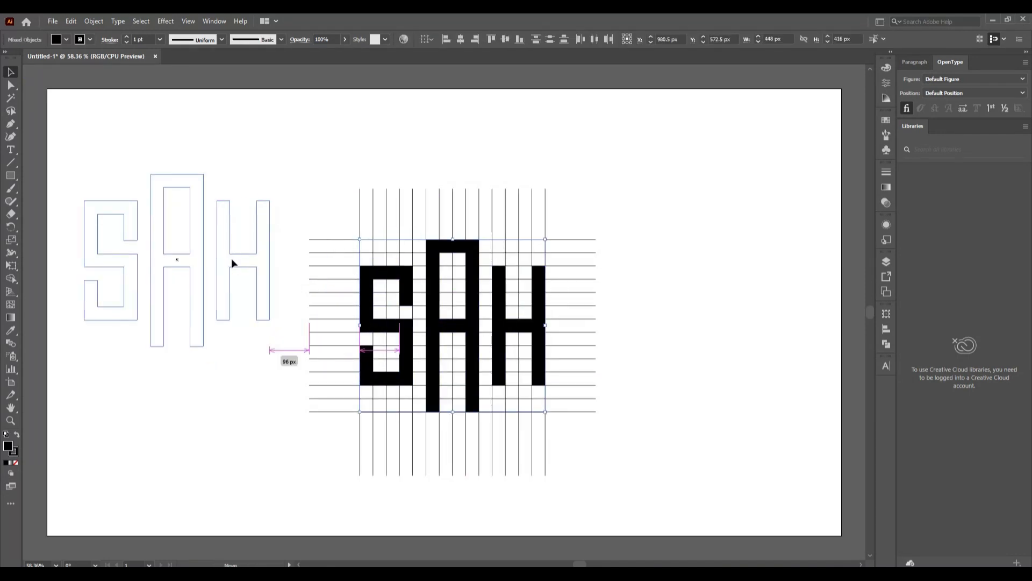
{"action": "left_click_drag", "start_coordinate": [297, 184], "coordinate": [606, 474]}
{"action": "key", "text": "Delete"}
{"action": "left_click_drag", "start_coordinate": [68, 165], "coordinate": [481, 343]}
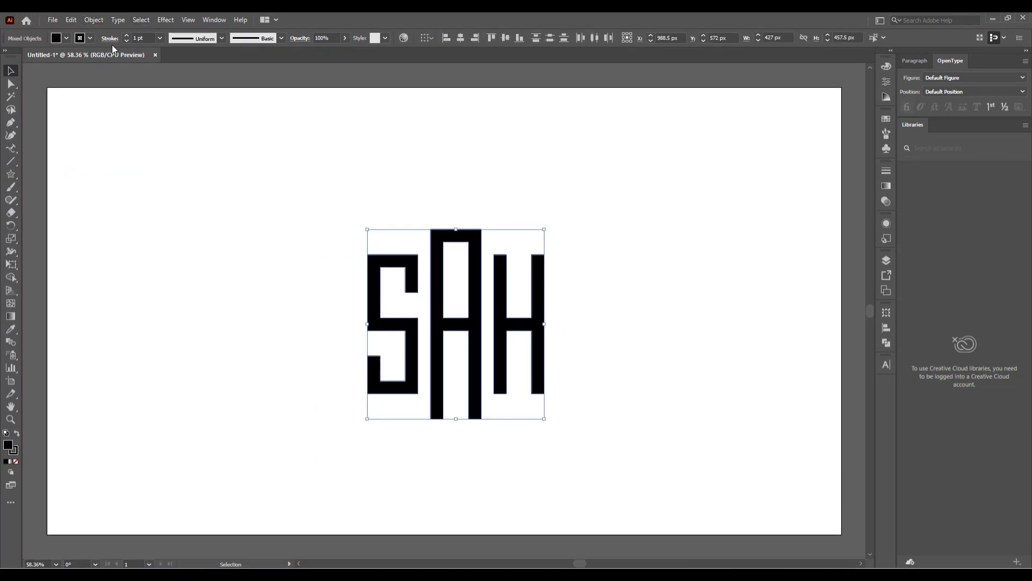
Set the letters' stroke to None and scale all three up from their centre
{"action": "left_click", "coordinate": [90, 38]}
{"action": "left_click", "coordinate": [6, 56]}
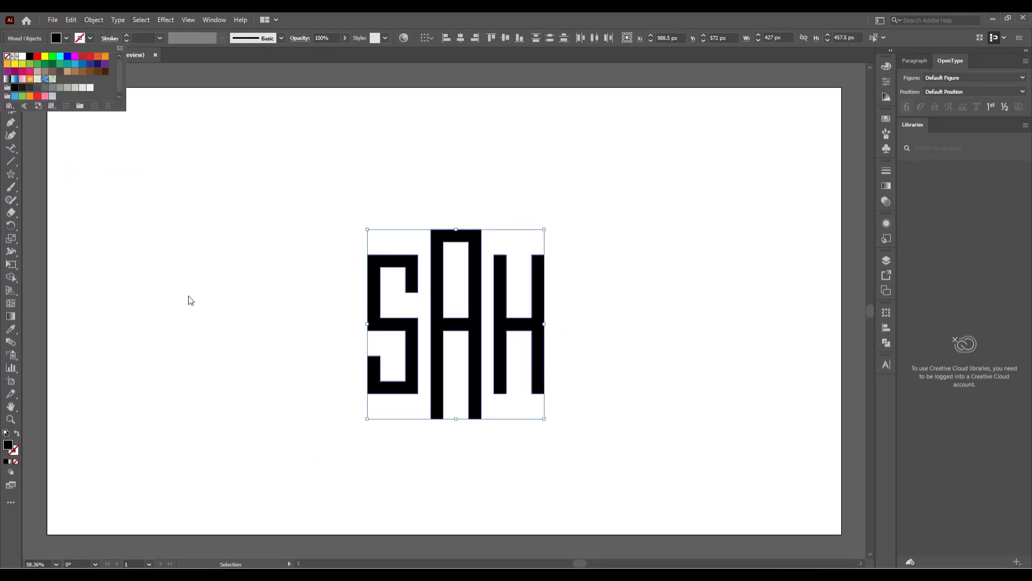
{"action": "left_click", "coordinate": [191, 300]}
{"action": "left_click_drag", "start_coordinate": [314, 215], "coordinate": [581, 398]}
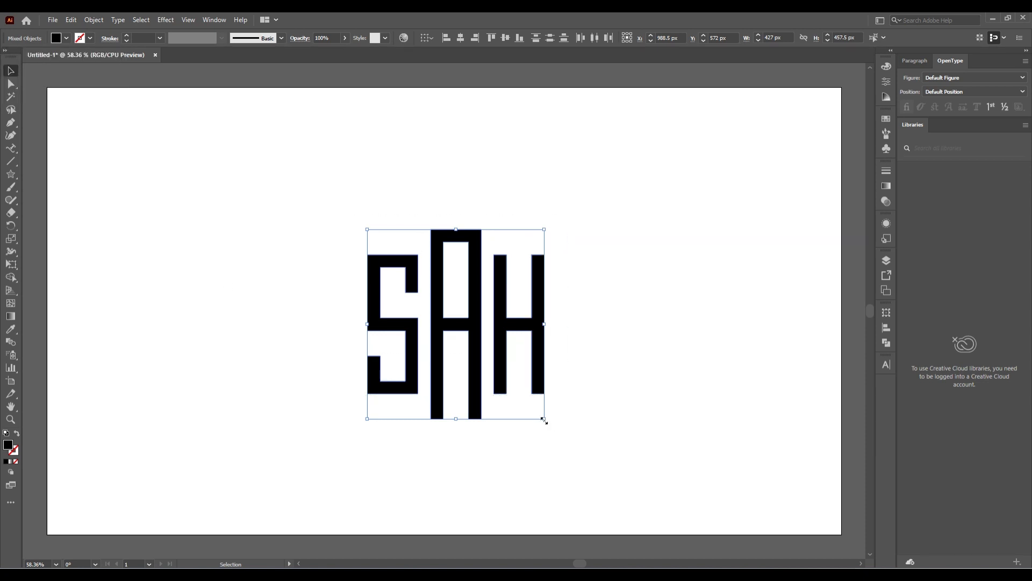
{"action": "left_click_drag", "start_coordinate": [546, 420], "coordinate": [576, 454]}
{"action": "left_click", "coordinate": [644, 428]}
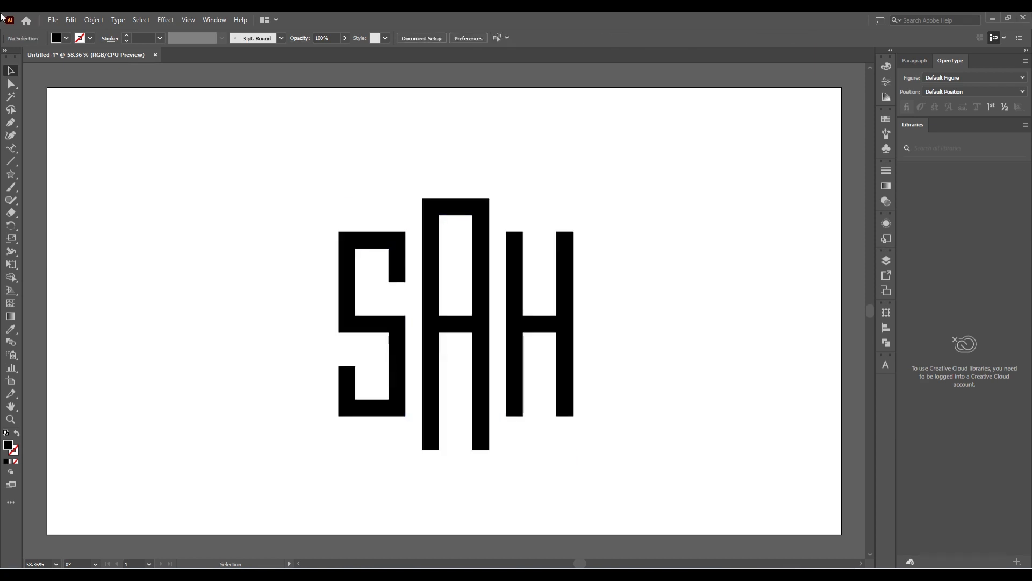
Draw a small closed three-point Pen triangle at the S's top-left corner
{"action": "left_click", "coordinate": [12, 123]}
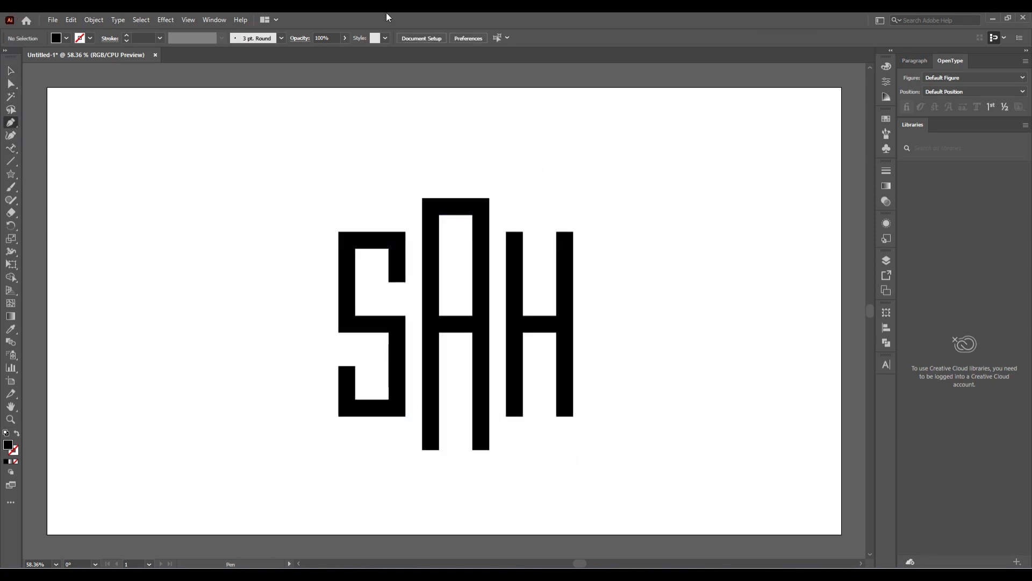
{"action": "left_click", "coordinate": [340, 232]}
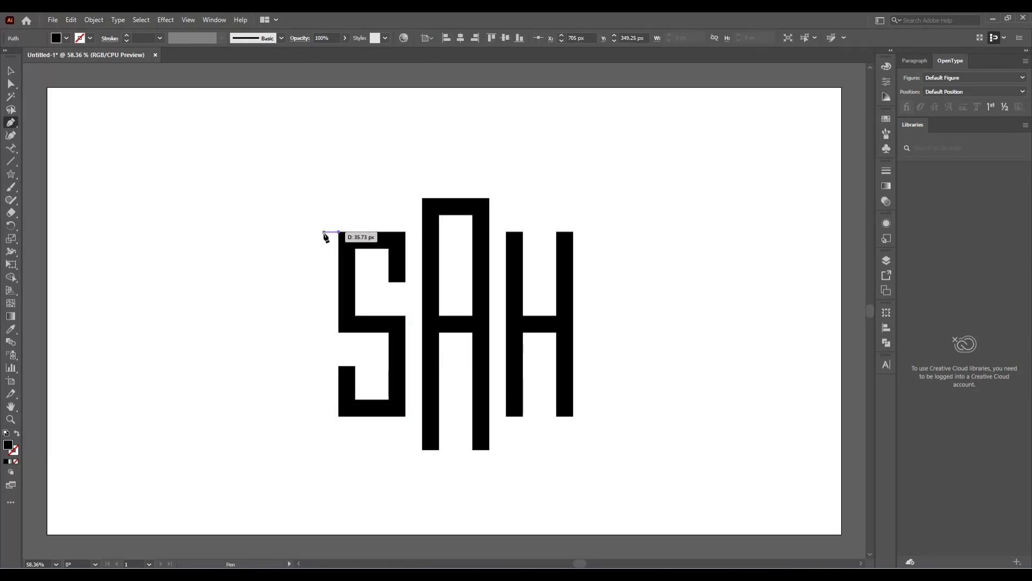
{"action": "left_click", "coordinate": [323, 232]}
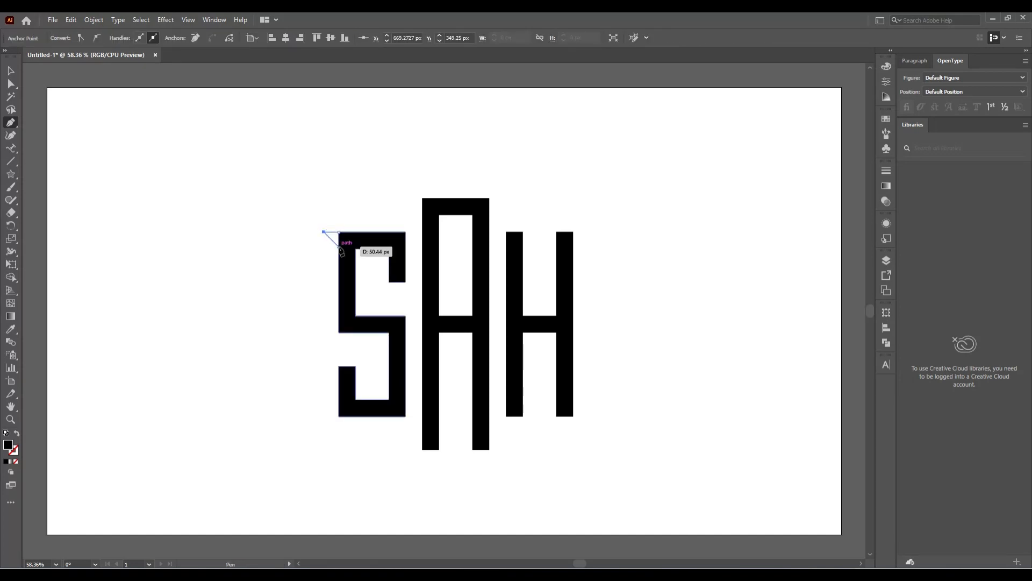
{"action": "left_click", "coordinate": [339, 246]}
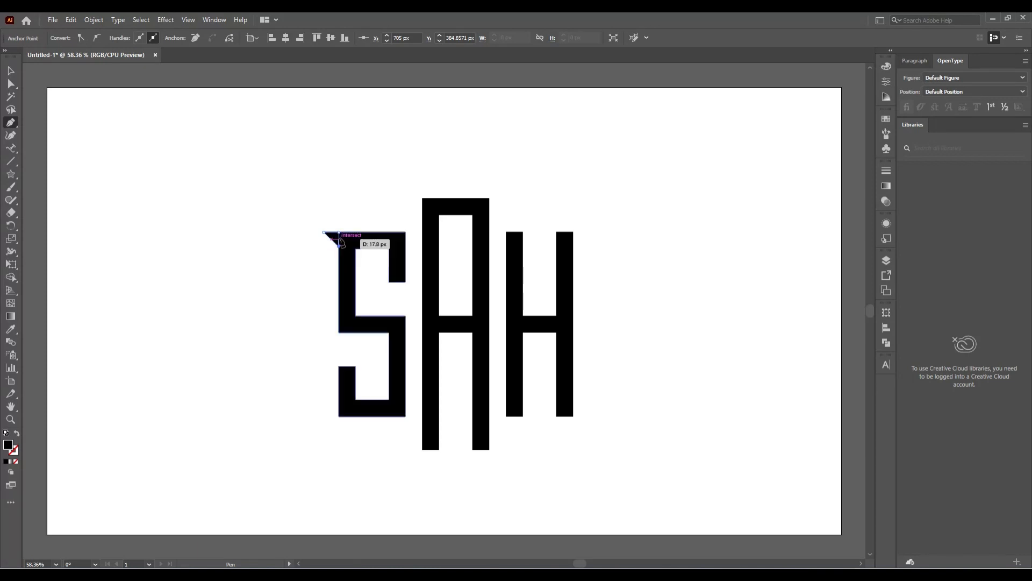
{"action": "left_click", "coordinate": [339, 233]}
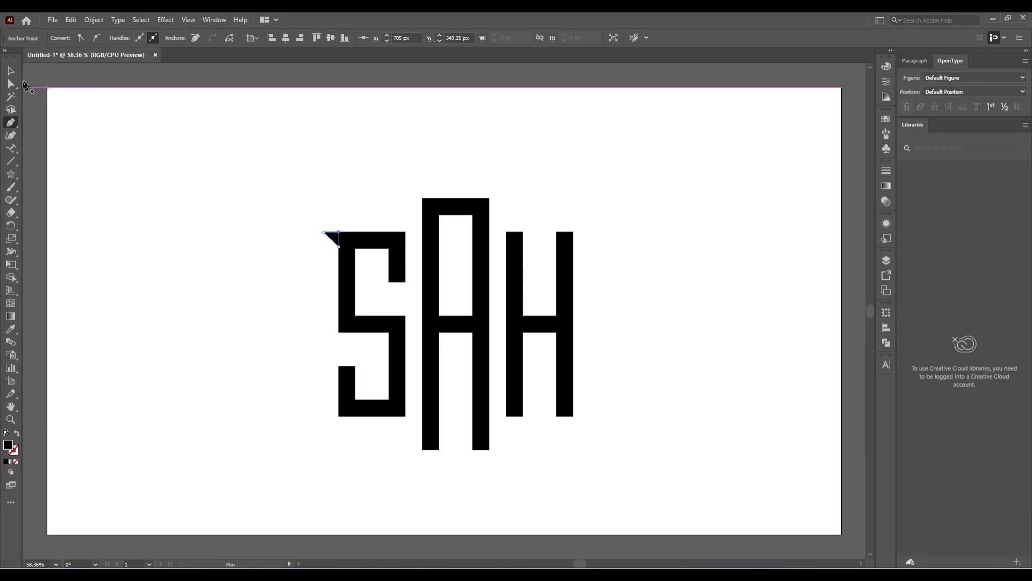
{"action": "left_click", "coordinate": [9, 75]}
{"action": "left_click", "coordinate": [182, 288]}
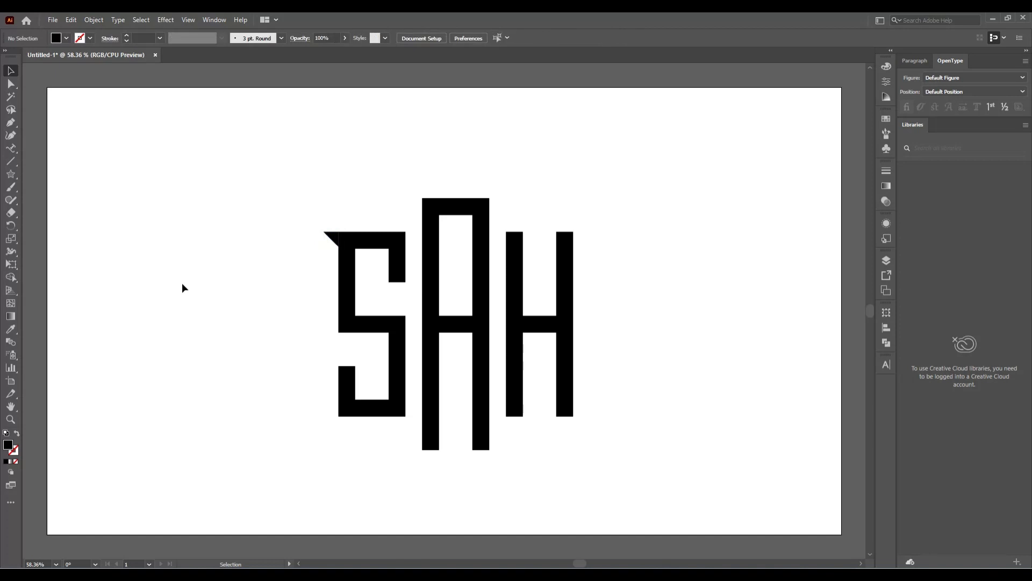
{"action": "left_click", "coordinate": [332, 237]}
{"action": "left_click", "coordinate": [251, 317]}
Make a vertically reflected copy of the triangle and move the piece over toward the A
{"action": "left_click", "coordinate": [336, 237]}
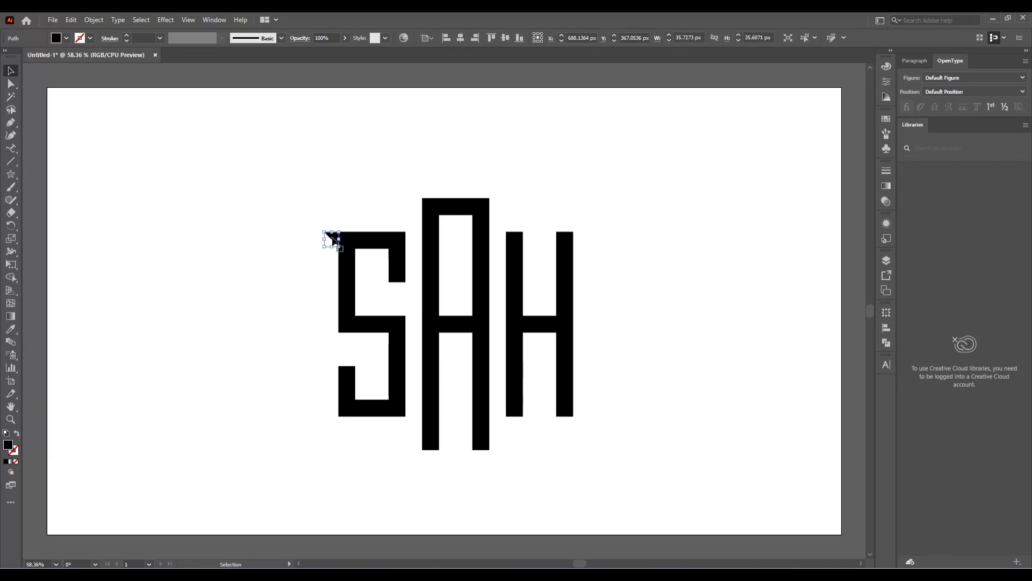
{"action": "right_click", "coordinate": [172, 243]}
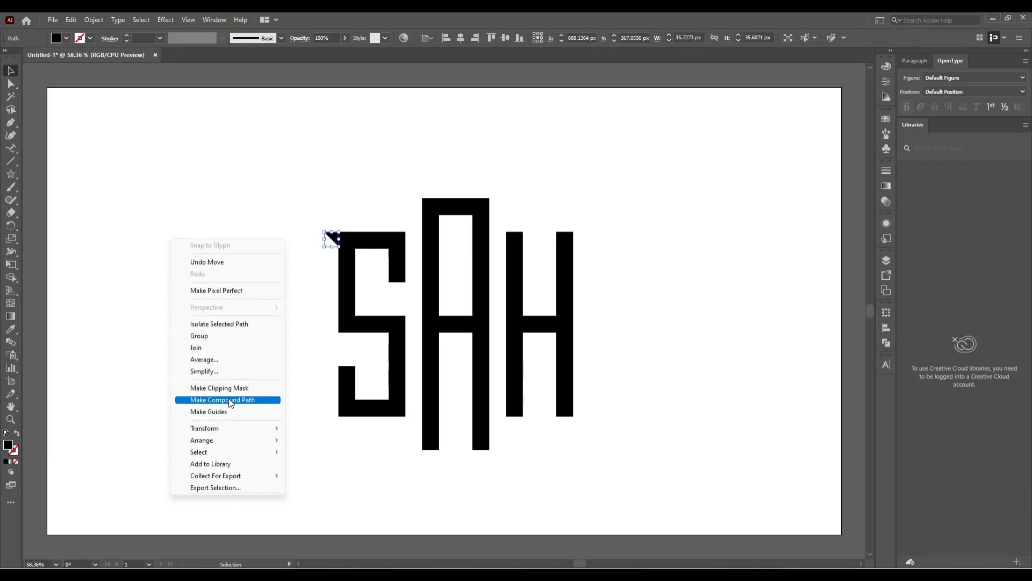
{"action": "mouse_move", "coordinate": [252, 432]}
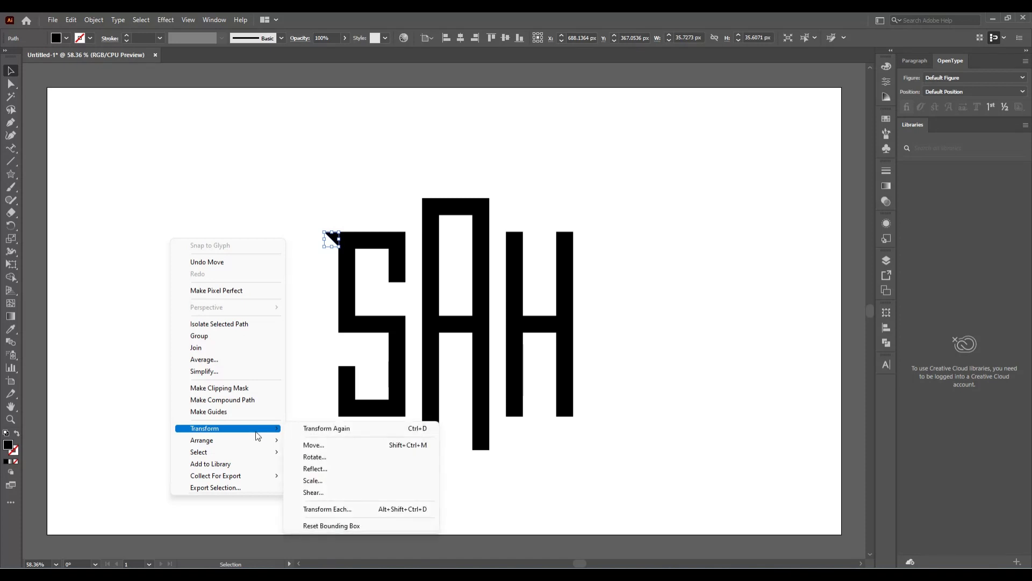
{"action": "left_click", "coordinate": [356, 468]}
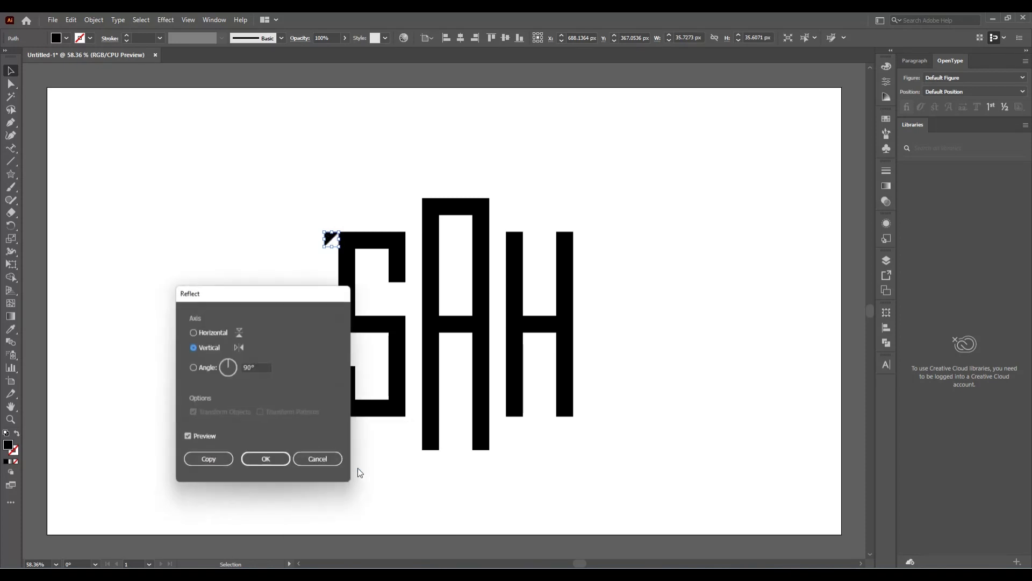
{"action": "left_click", "coordinate": [191, 458]}
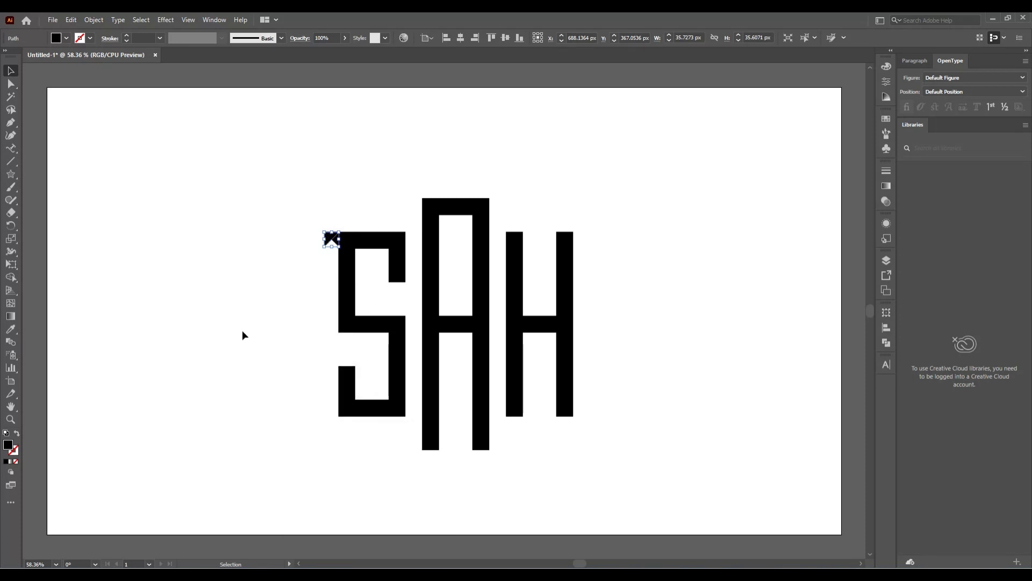
{"action": "left_click", "coordinate": [242, 330]}
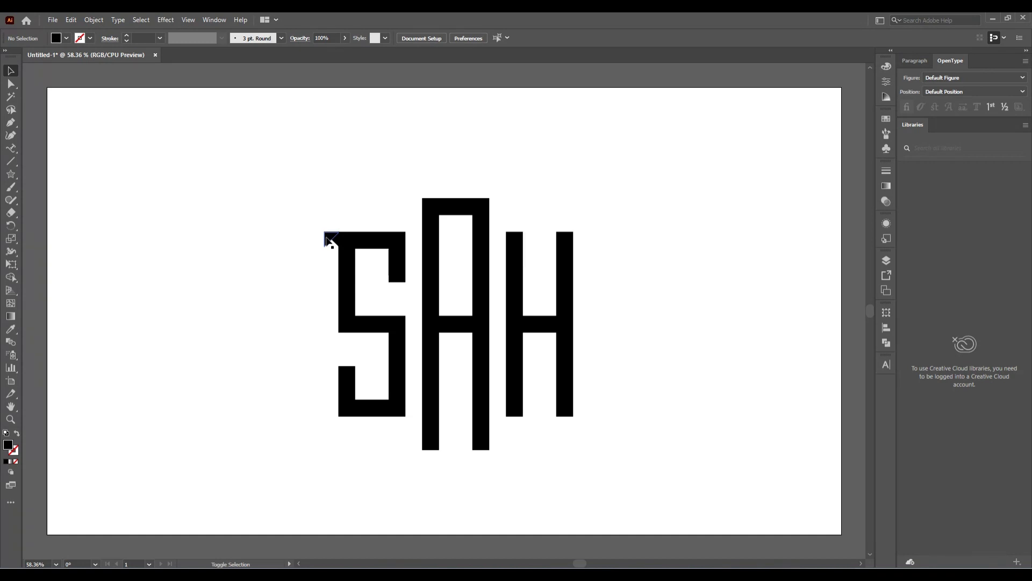
{"action": "left_click_drag", "start_coordinate": [332, 240], "coordinate": [407, 241]}
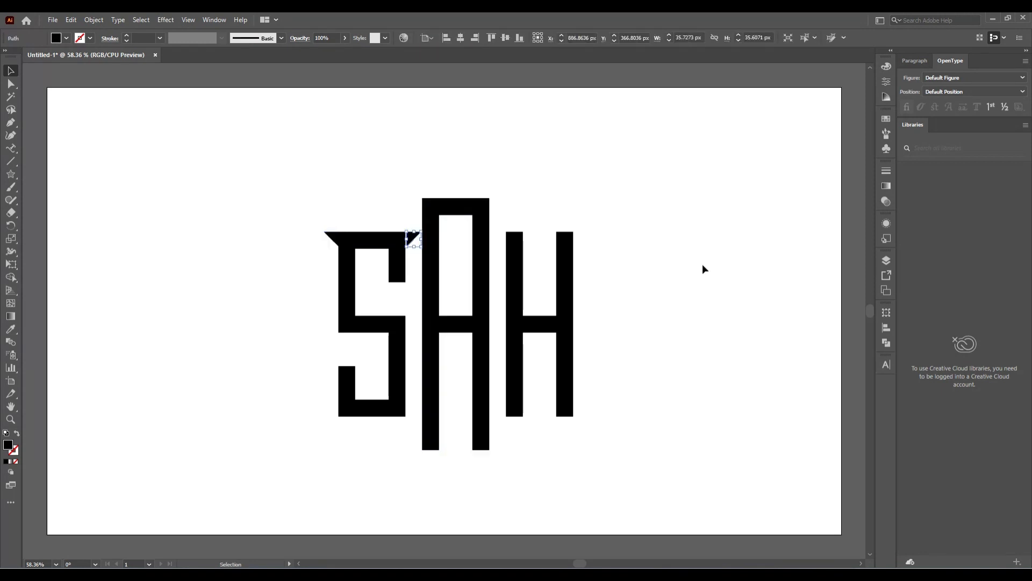
{"action": "left_click", "coordinate": [674, 249]}
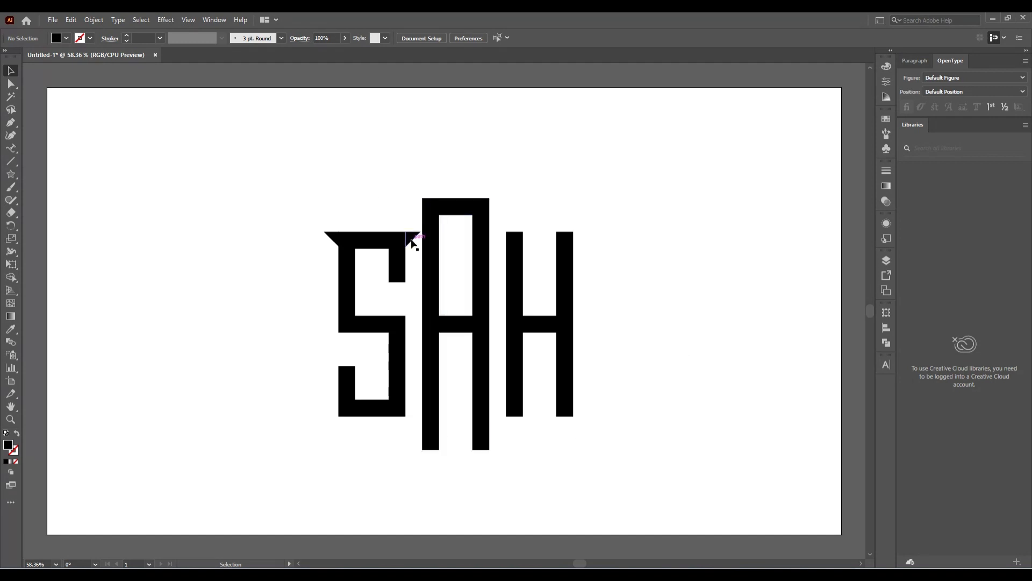
Alt-drag the serif triangle onto the A's left foot and reflect a copy for the right foot
{"action": "left_click_drag", "start_coordinate": [412, 240], "coordinate": [455, 482]}
{"action": "left_click_drag", "start_coordinate": [455, 481], "coordinate": [419, 450]}
{"action": "right_click", "coordinate": [467, 501]}
{"action": "mouse_move", "coordinate": [525, 431]}
{"action": "left_click", "coordinate": [625, 476]}
{"action": "left_click", "coordinate": [267, 461]}
{"action": "left_click", "coordinate": [409, 474]}
{"action": "left_click", "coordinate": [475, 467]}
Reflect the triangle copies to finish the A's right foot serif
{"action": "right_click", "coordinate": [443, 447]}
{"action": "mouse_move", "coordinate": [501, 380]}
{"action": "left_click", "coordinate": [602, 420]}
{"action": "left_click", "coordinate": [192, 349]}
{"action": "left_click", "coordinate": [209, 461]}
{"action": "right_click", "coordinate": [500, 450]}
{"action": "mouse_move", "coordinate": [557, 385]}
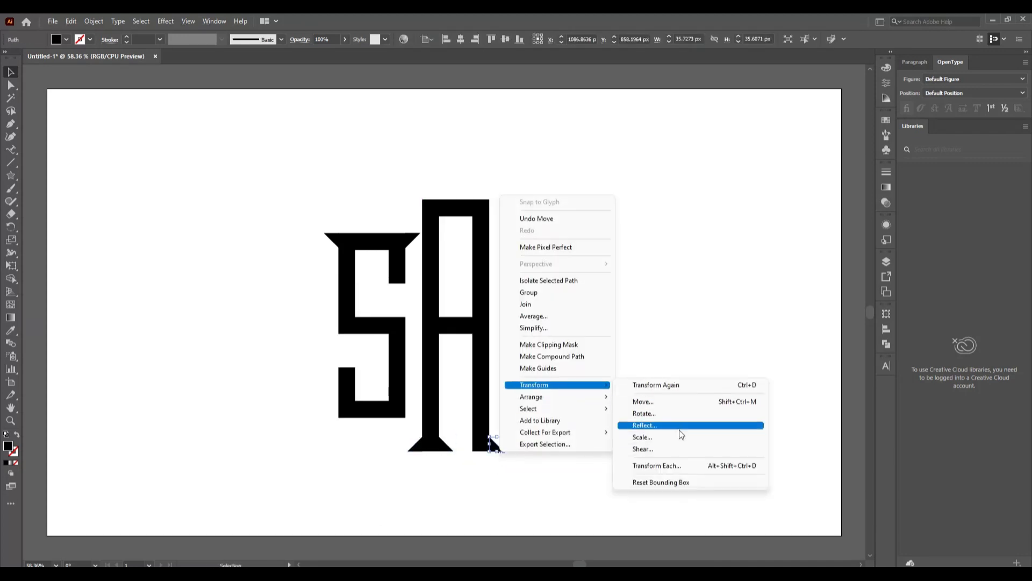
{"action": "left_click", "coordinate": [680, 430]}
{"action": "left_click", "coordinate": [209, 460]}
Copy the top serif triangles onto the top of the A and the tops of the H
{"action": "left_click", "coordinate": [479, 469]}
{"action": "left_click_drag", "start_coordinate": [502, 447], "coordinate": [470, 447]}
{"action": "left_click", "coordinate": [563, 475]}
{"action": "left_click", "coordinate": [334, 238]}
{"action": "left_click", "coordinate": [413, 240], "text": "shift"}
{"action": "left_click_drag", "start_coordinate": [413, 242], "coordinate": [577, 411], "text": "alt"}
{"action": "left_click", "coordinate": [597, 309]}
Reflect copies of the H's top serifs upside down to form its foot serifs
{"action": "left_click", "coordinate": [580, 239]}
{"action": "left_click", "coordinate": [501, 237], "text": "shift"}
{"action": "right_click", "coordinate": [584, 437]}
{"action": "left_click", "coordinate": [753, 413]}
{"action": "left_click", "coordinate": [193, 334]}
{"action": "left_click", "coordinate": [266, 460]}
{"action": "left_click", "coordinate": [652, 472]}
Mirror the H's top-right triangle and move the copy to the inner side of the stem
{"action": "left_click", "coordinate": [577, 239]}
{"action": "right_click", "coordinate": [576, 240]}
{"action": "mouse_move", "coordinate": [624, 399]}
{"action": "left_click", "coordinate": [729, 471]}
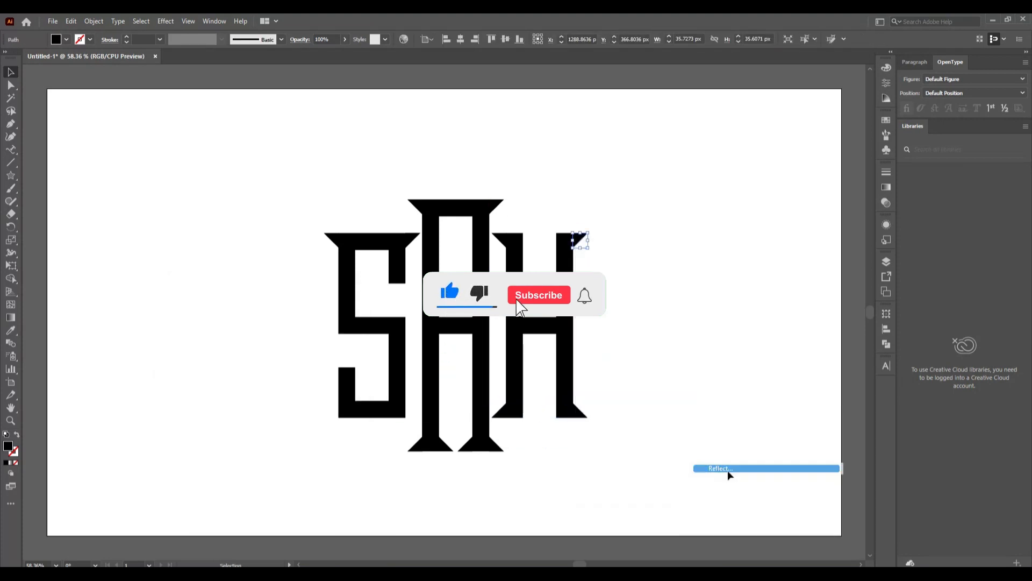
{"action": "left_click", "coordinate": [193, 353]}
{"action": "left_click", "coordinate": [202, 489]}
{"action": "left_click", "coordinate": [623, 293]}
{"action": "left_click_drag", "start_coordinate": [584, 237], "coordinate": [529, 238]}
{"action": "left_click", "coordinate": [654, 273]}
{"action": "left_click", "coordinate": [497, 237]}
Mirror the H's bottom serifs and move the copies to the stem's inner side
{"action": "right_click", "coordinate": [498, 240]}
{"action": "left_click", "coordinate": [651, 471]}
{"action": "left_click", "coordinate": [202, 489]}
{"action": "left_click", "coordinate": [625, 279]}
{"action": "right_click", "coordinate": [574, 414]}
{"action": "mouse_move", "coordinate": [632, 348]}
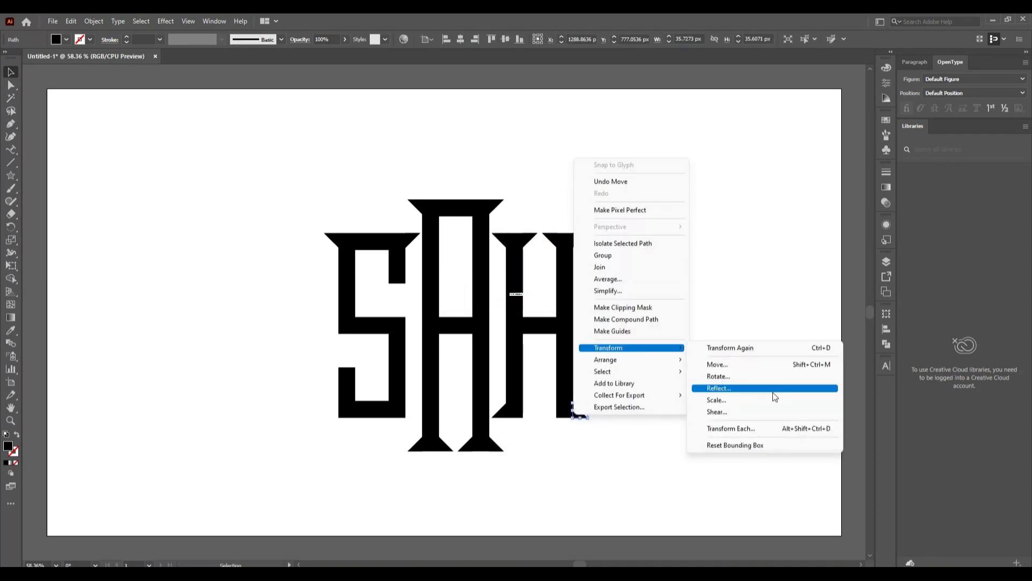
{"action": "left_click", "coordinate": [772, 392]}
{"action": "left_click", "coordinate": [202, 490]}
{"action": "right_click", "coordinate": [502, 416]}
{"action": "left_click_drag", "start_coordinate": [581, 413], "coordinate": [526, 412]}
{"action": "left_click", "coordinate": [652, 392]}
{"action": "left_click", "coordinate": [202, 489]}
{"action": "left_click", "coordinate": [271, 359]}
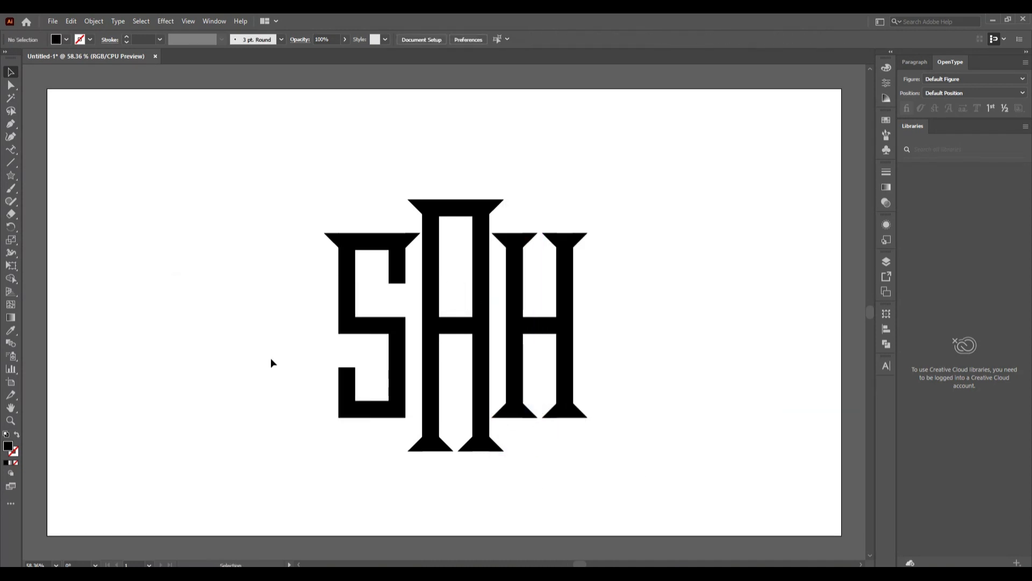
Copy the A's bottom serifs onto the S's base and reflect the left triangle
{"action": "left_click", "coordinate": [331, 236]}
{"action": "left_click", "coordinate": [412, 238], "text": "shift"}
{"action": "left_click", "coordinate": [418, 447]}
{"action": "left_click", "coordinate": [497, 448], "text": "shift"}
{"action": "left_click_drag", "start_coordinate": [497, 449], "coordinate": [414, 415]}
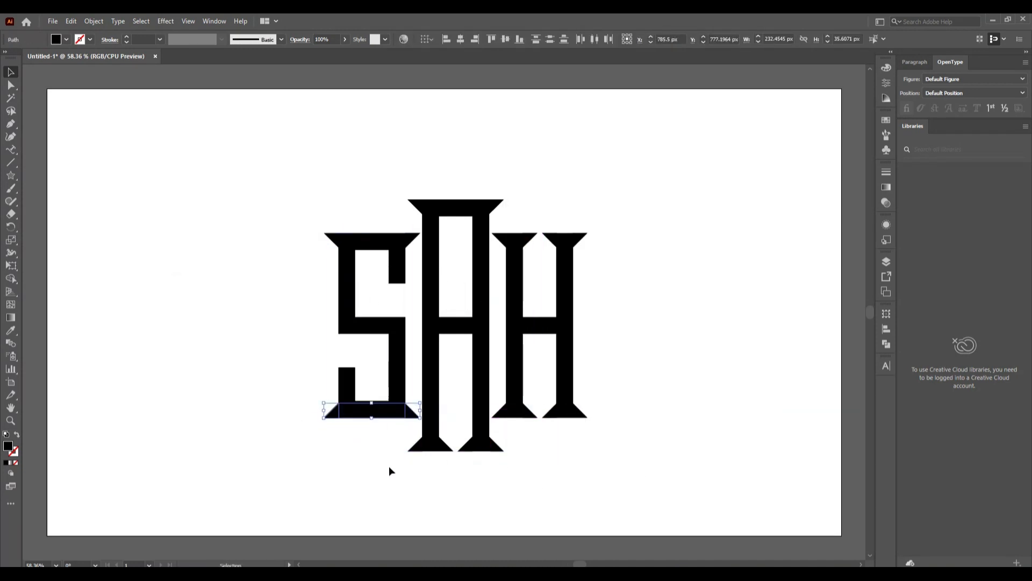
{"action": "left_click", "coordinate": [331, 411]}
{"action": "left_click_drag", "start_coordinate": [331, 410], "coordinate": [385, 279]}
{"action": "right_click", "coordinate": [271, 400]}
{"action": "mouse_move", "coordinate": [344, 332]}
{"action": "left_click", "coordinate": [456, 372]}
{"action": "left_click", "coordinate": [264, 490]}
{"action": "left_click", "coordinate": [260, 441]}
Reflect another triangle copy to complete the S's base serif
{"action": "right_click", "coordinate": [328, 373]}
{"action": "mouse_move", "coordinate": [398, 310]}
{"action": "left_click", "coordinate": [484, 345]}
{"action": "left_click", "coordinate": [204, 489]}
{"action": "left_click", "coordinate": [186, 425]}
{"action": "left_click", "coordinate": [238, 343]}
Add mirrored triangle serifs to the S's upper-right terminal
{"action": "left_click", "coordinate": [334, 411]}
{"action": "left_click", "coordinate": [315, 421]}
{"action": "right_click", "coordinate": [290, 318]}
{"action": "mouse_move", "coordinate": [344, 249]}
{"action": "left_click", "coordinate": [457, 292]}
{"action": "left_click", "coordinate": [263, 490]}
{"action": "left_click", "coordinate": [302, 175]}
{"action": "left_click", "coordinate": [413, 278]}
{"action": "right_click", "coordinate": [384, 297]}
{"action": "left_click", "coordinate": [560, 532]}
{"action": "left_click", "coordinate": [204, 490]}
{"action": "left_click", "coordinate": [194, 427]}
{"action": "left_click", "coordinate": [239, 356]}
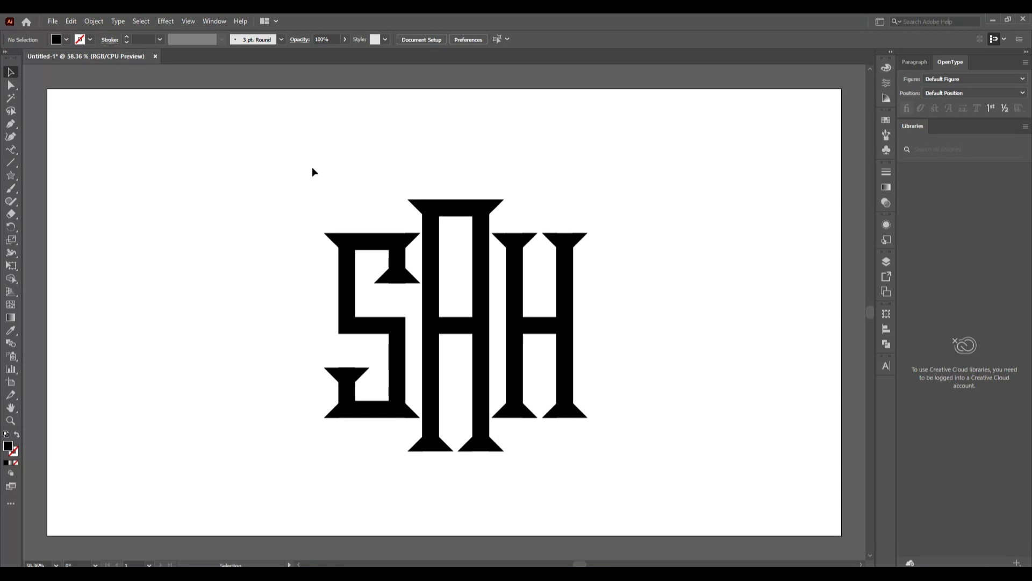
Unite all the SAH letter shapes into one using Pathfinder Unite
{"action": "left_click_drag", "start_coordinate": [288, 164], "coordinate": [668, 478]}
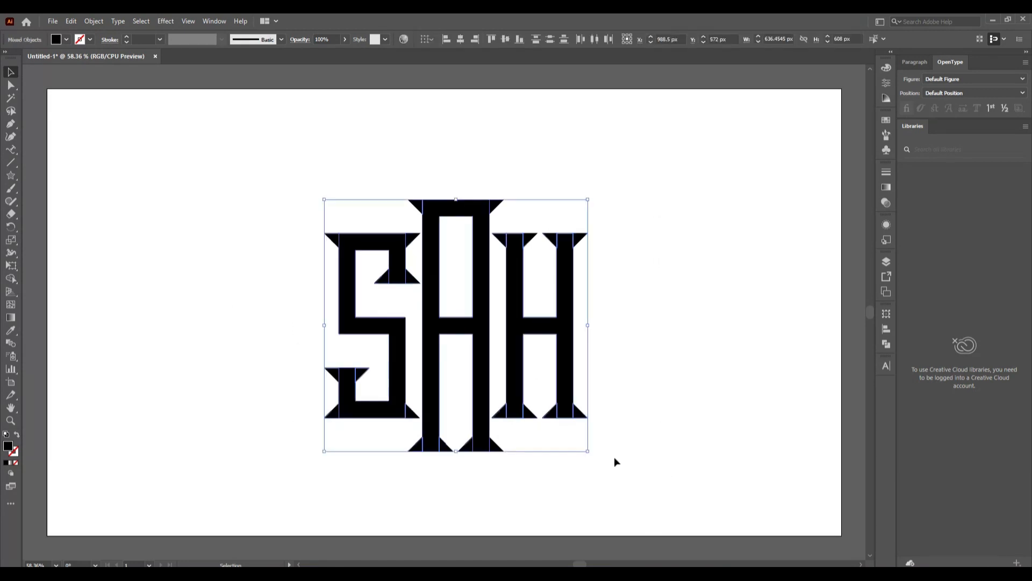
{"action": "left_click", "coordinate": [886, 344]}
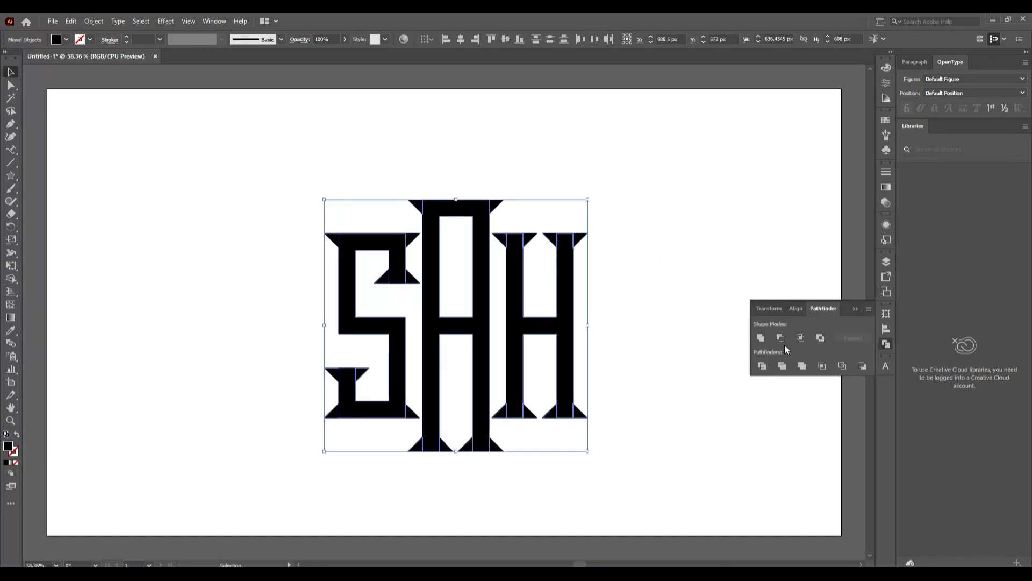
{"action": "left_click", "coordinate": [761, 337]}
{"action": "left_click", "coordinate": [645, 375]}
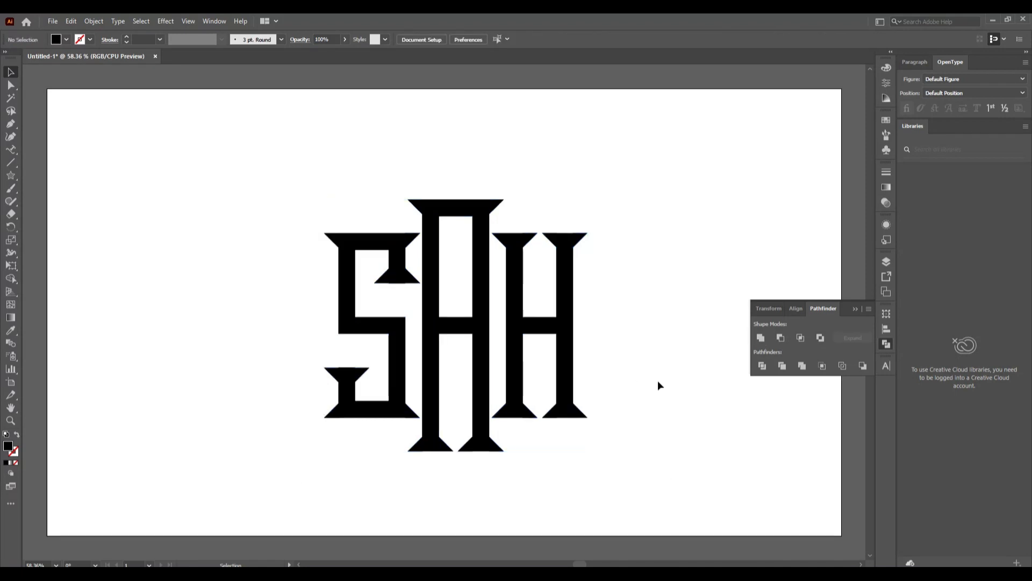
{"action": "left_click", "coordinate": [856, 309]}
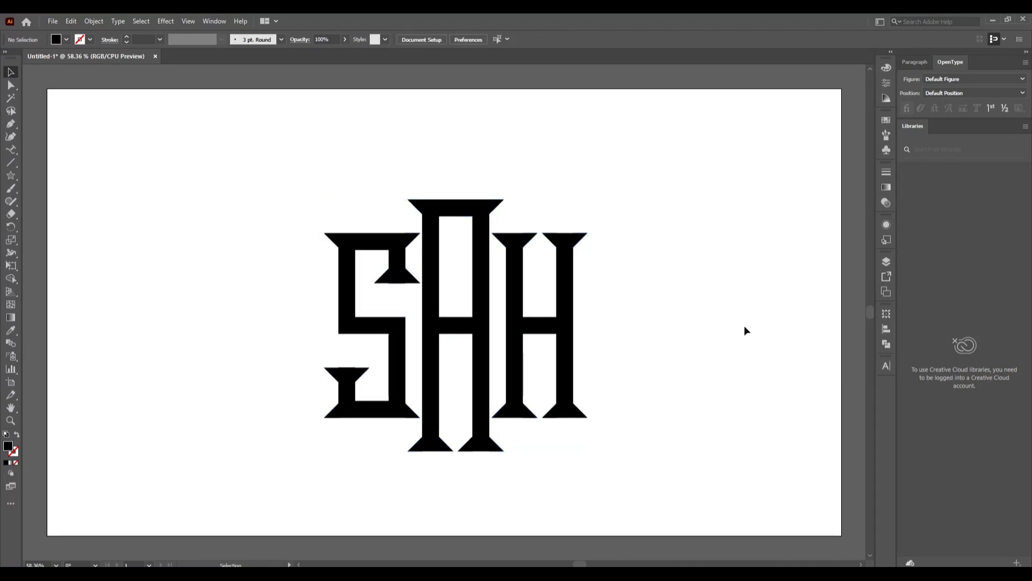
Scale the whole monogram down slightly around its centre
{"action": "left_click_drag", "start_coordinate": [291, 183], "coordinate": [664, 482]}
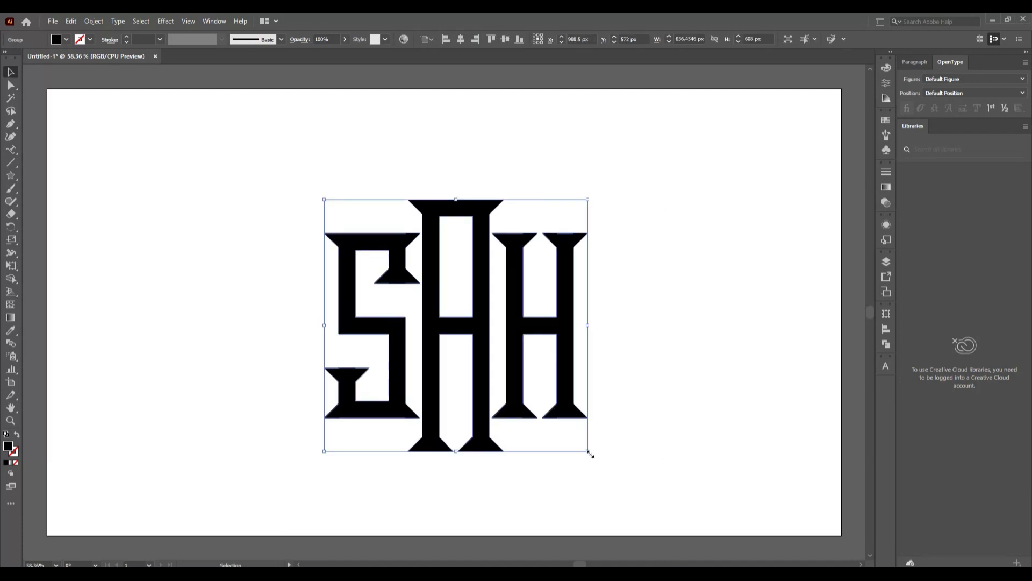
{"action": "left_click_drag", "start_coordinate": [589, 454], "coordinate": [554, 418]}
{"action": "left_click", "coordinate": [591, 448]}
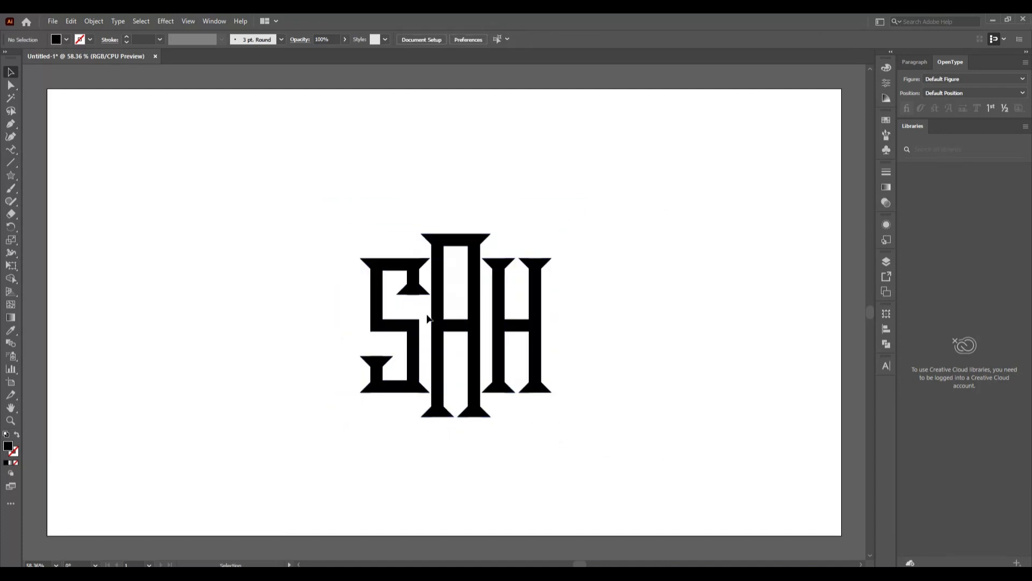
Delete the stray top-edge anchor points of the S serif with Direct Selection
{"action": "scroll", "coordinate": [388, 366], "scroll_direction": "up", "scroll_amount": 8}
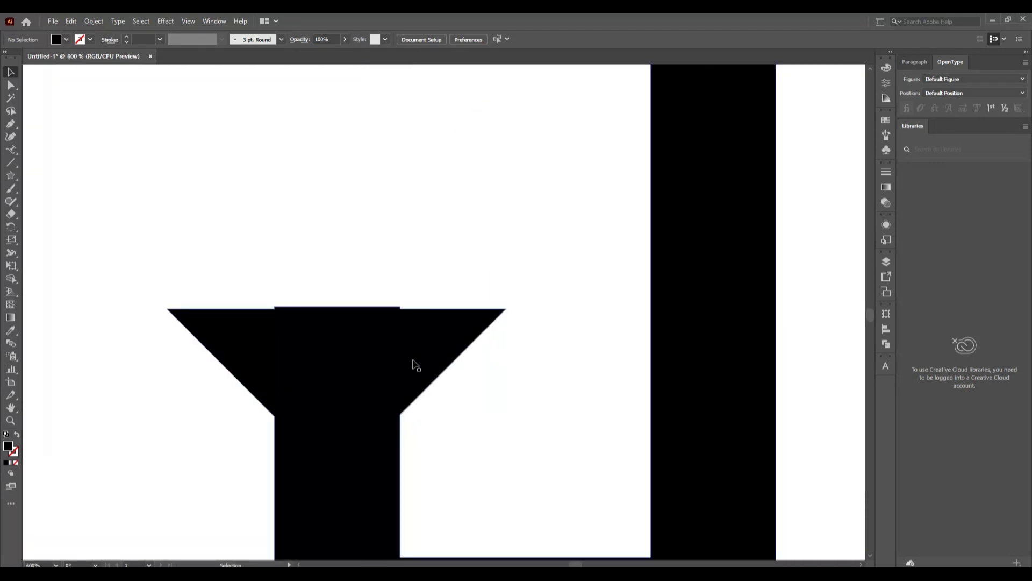
{"action": "left_click", "coordinate": [10, 86]}
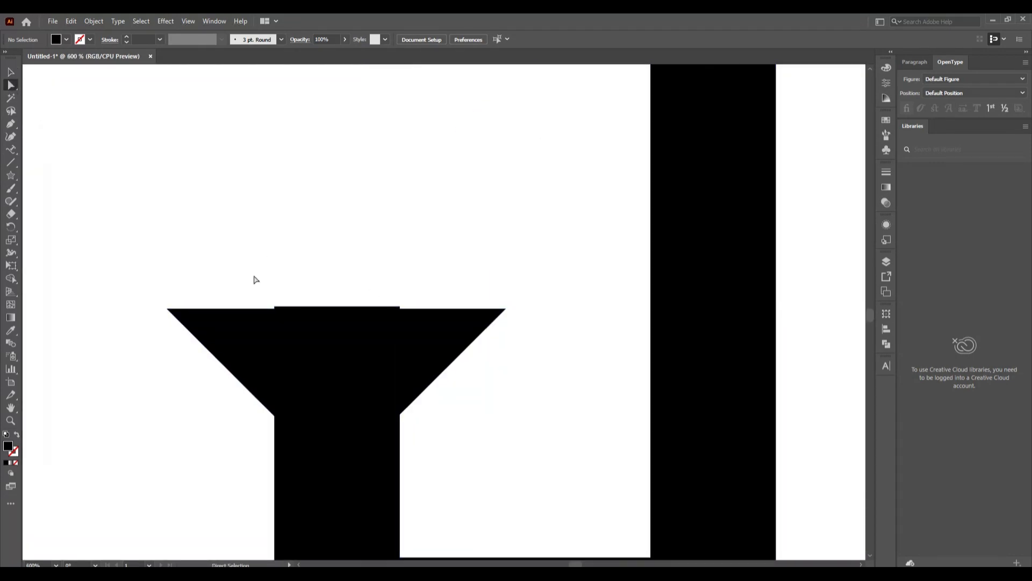
{"action": "left_click_drag", "start_coordinate": [254, 275], "coordinate": [445, 311]}
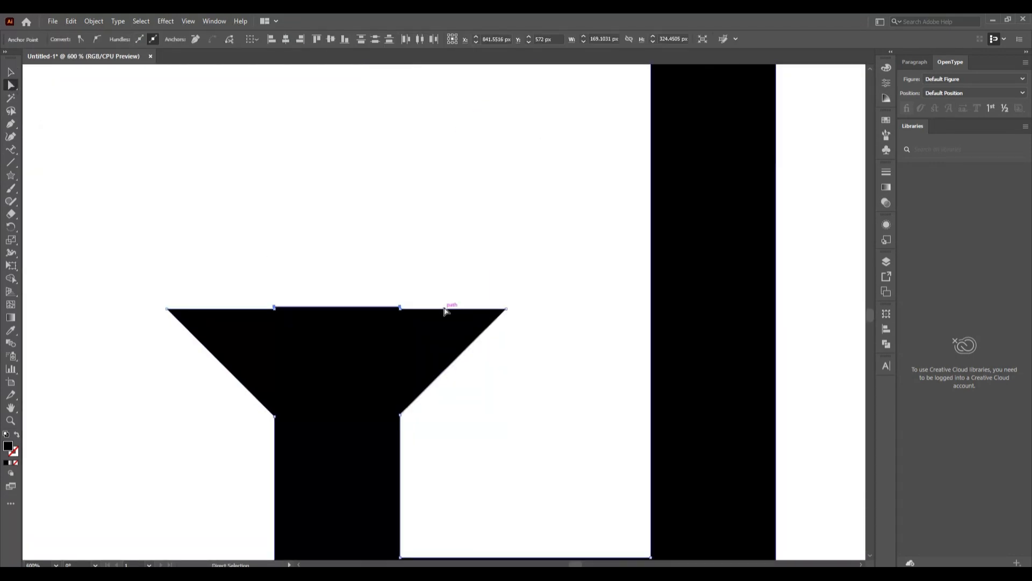
{"action": "key", "text": "Delete"}
{"action": "left_click", "coordinate": [11, 74]}
{"action": "left_click", "coordinate": [345, 253]}
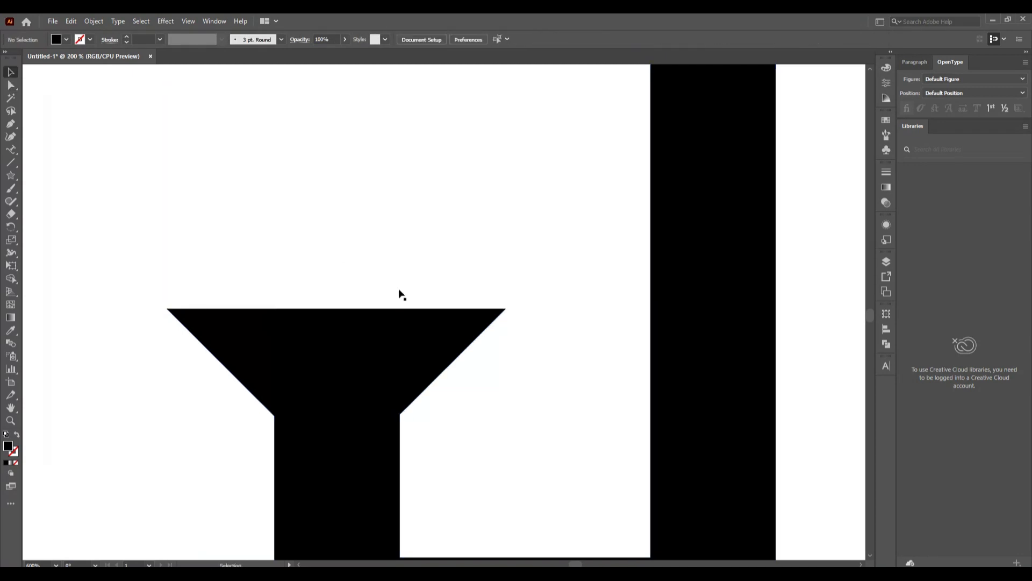
{"action": "scroll", "coordinate": [401, 290], "scroll_direction": "down", "scroll_amount": 5}
{"action": "scroll", "coordinate": [464, 207], "scroll_direction": "up", "scroll_amount": 1}
{"action": "scroll", "coordinate": [464, 207], "scroll_direction": "up", "scroll_amount": 4}
Try deleting the stem's bottom anchor points, then undo the deletion
{"action": "key", "text": "a"}
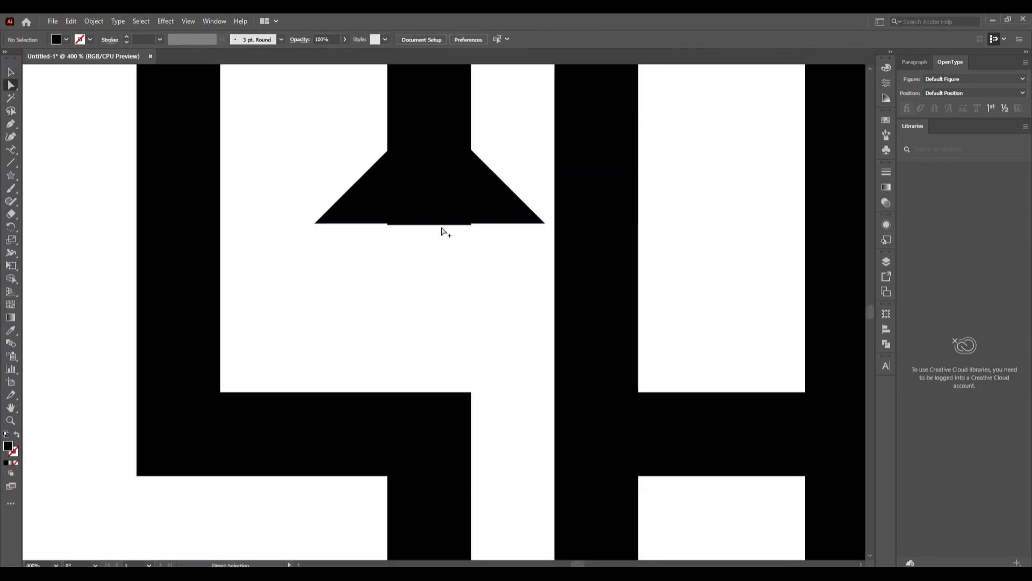
{"action": "scroll", "coordinate": [443, 228], "scroll_direction": "up", "scroll_amount": 1}
{"action": "left_click_drag", "start_coordinate": [314, 230], "coordinate": [367, 279]}
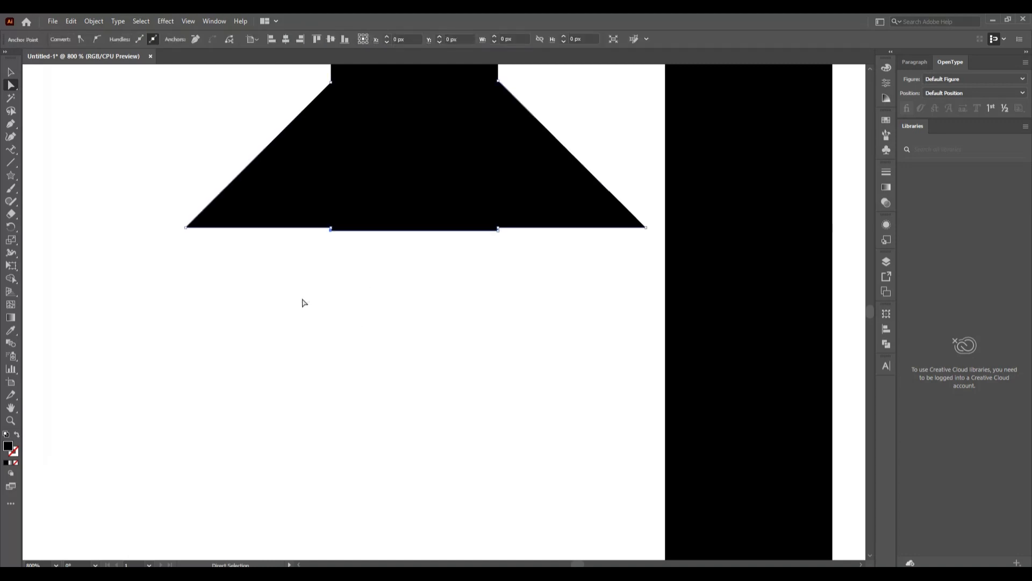
{"action": "left_click", "coordinate": [302, 299]}
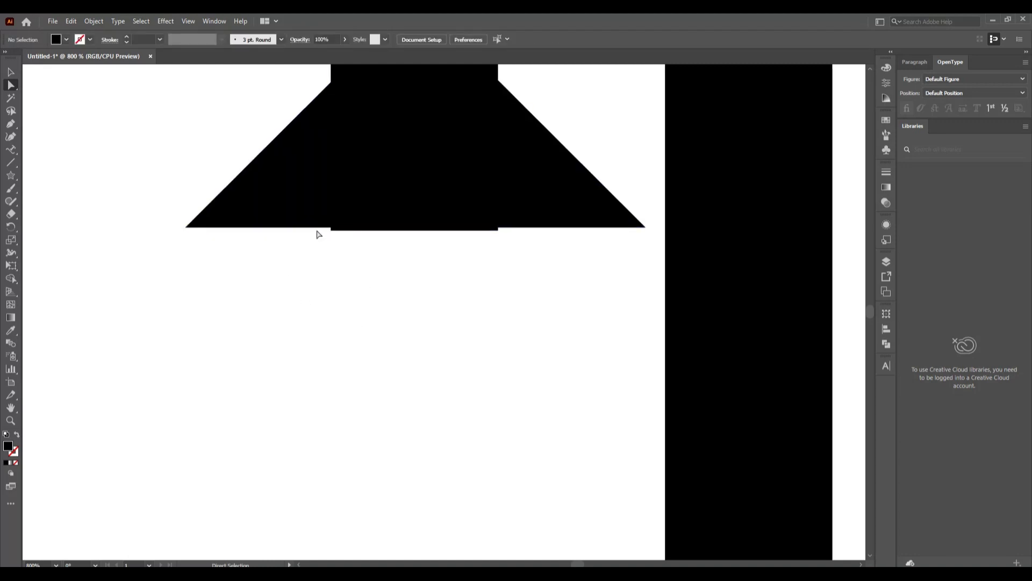
{"action": "left_click_drag", "start_coordinate": [317, 231], "coordinate": [517, 275]}
{"action": "key", "text": "Delete"}
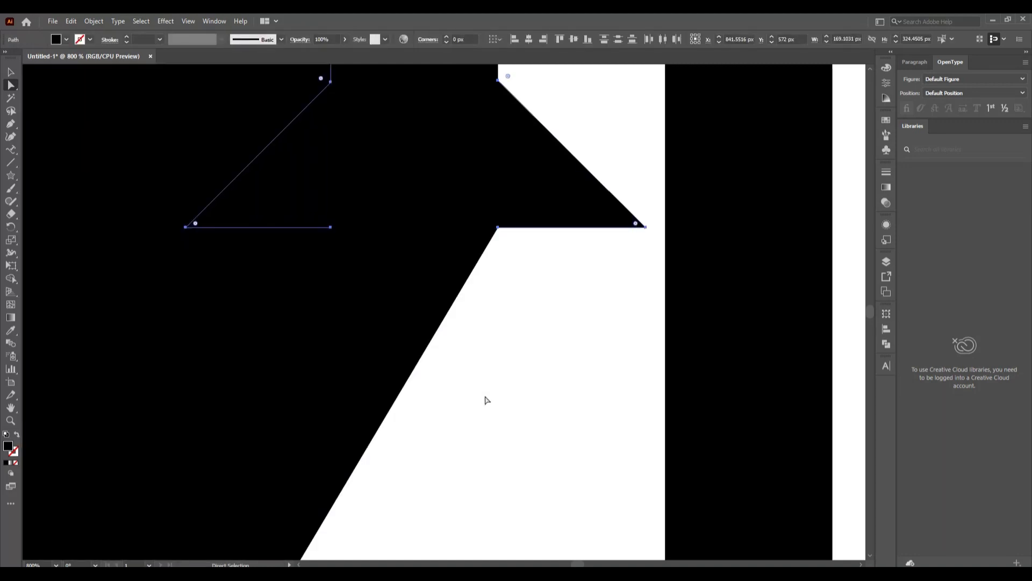
{"action": "key", "text": "ctrl+z"}
{"action": "left_click", "coordinate": [450, 281]}
Remove the remaining stray bottom anchors of the stem and fit the artboard in view
{"action": "scroll", "coordinate": [438, 304], "scroll_direction": "up", "scroll_amount": 1}
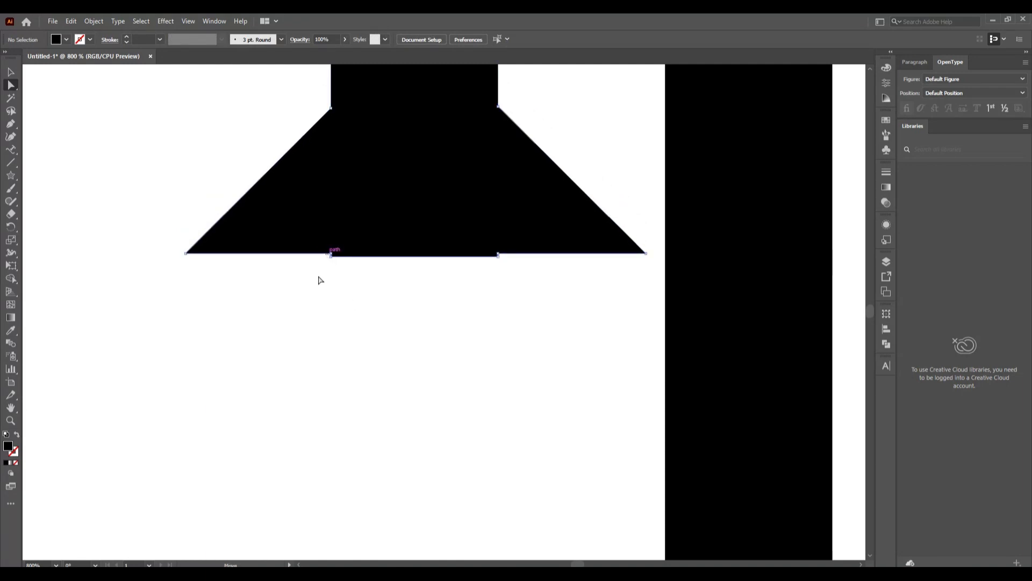
{"action": "left_click_drag", "start_coordinate": [319, 280], "coordinate": [335, 250]}
{"action": "left_click", "coordinate": [196, 39]}
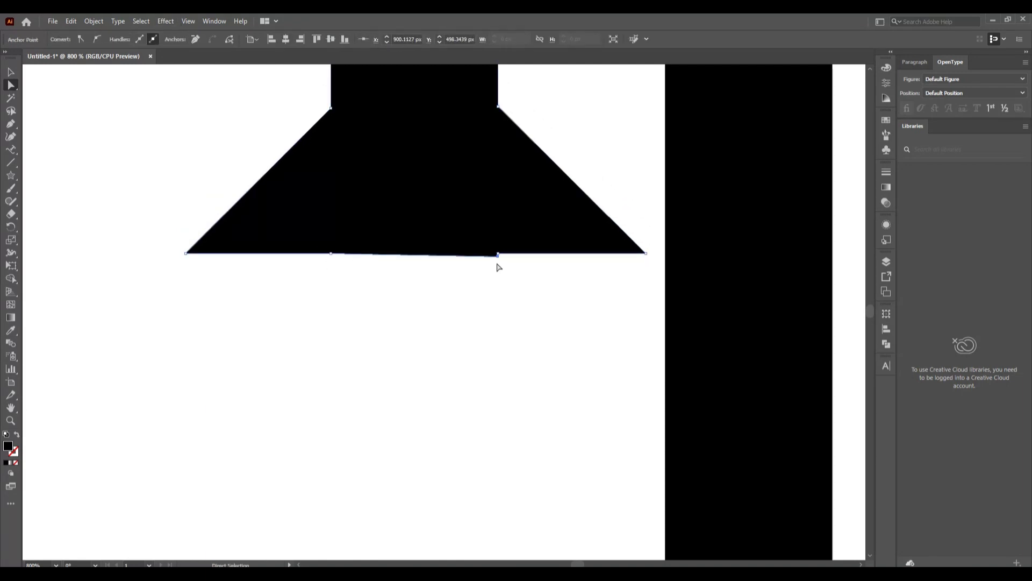
{"action": "left_click", "coordinate": [195, 39]}
{"action": "key", "text": "ctrl+0"}
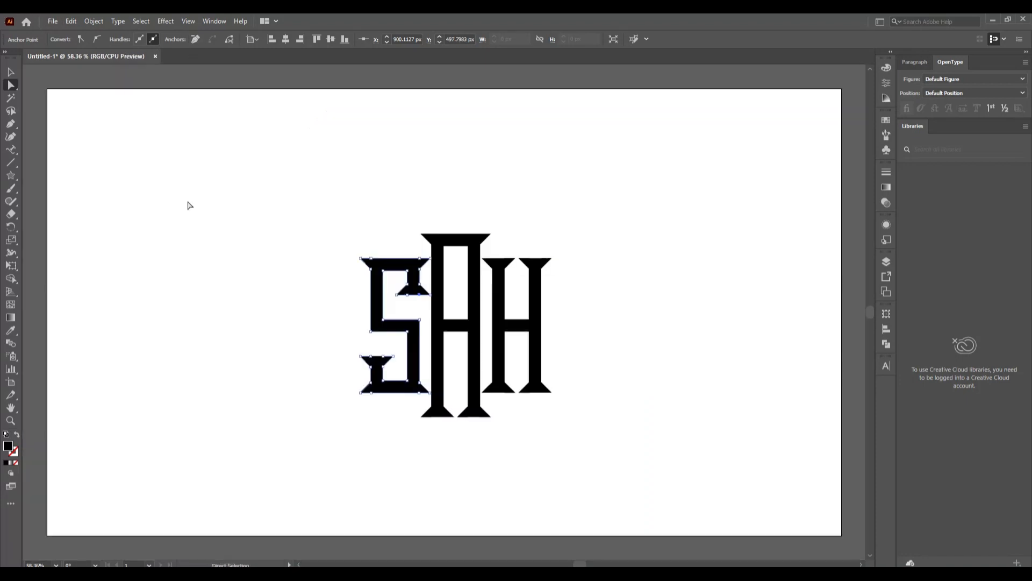
{"action": "left_click", "coordinate": [11, 73]}
{"action": "left_click", "coordinate": [141, 267]}
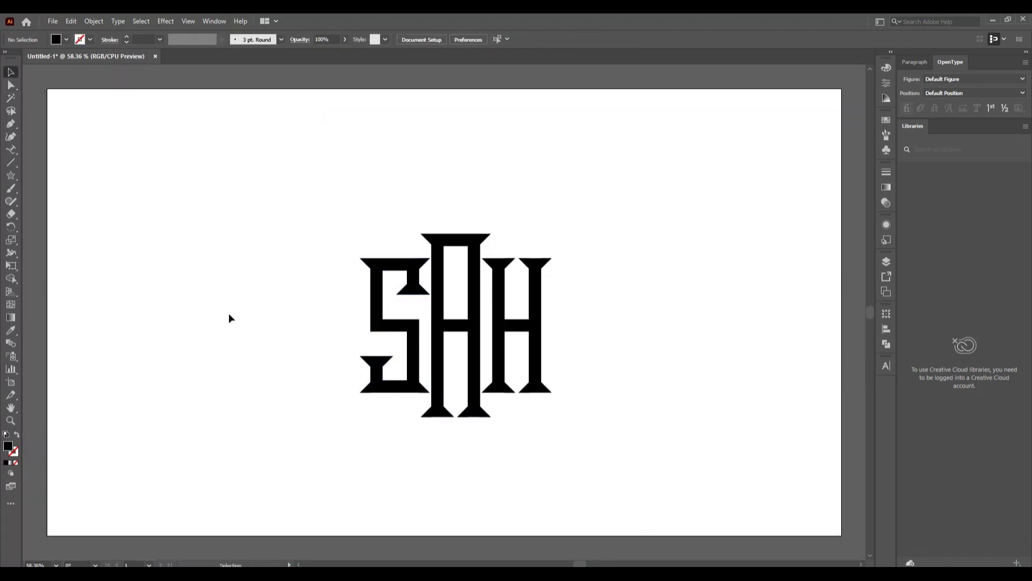
Draw a circle with no fill and a black stroke around the monogram
{"action": "left_click_drag", "start_coordinate": [11, 176], "coordinate": [34, 202]}
{"action": "left_click", "coordinate": [66, 40]}
{"action": "left_click", "coordinate": [7, 61]}
{"action": "left_click", "coordinate": [90, 41]}
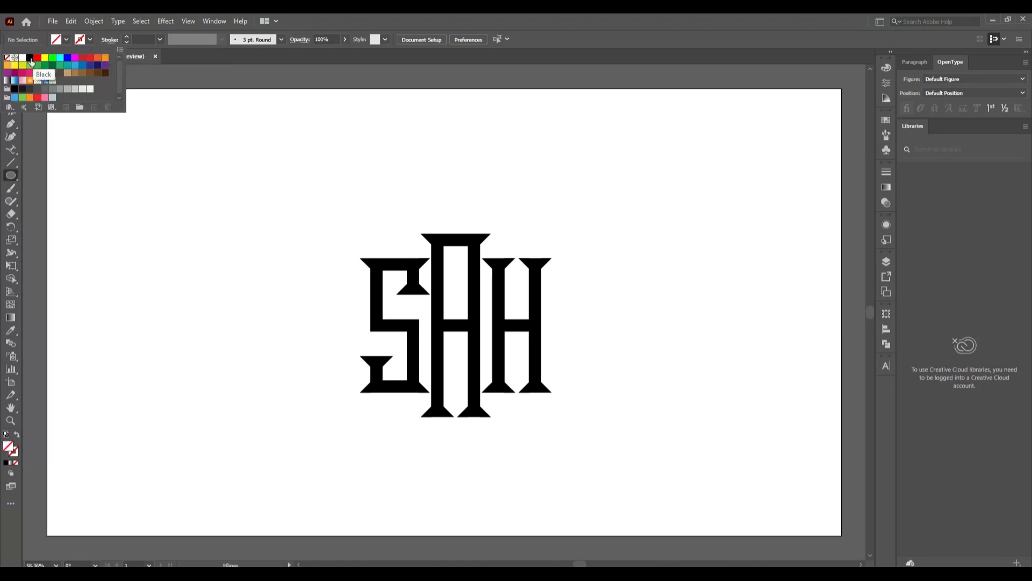
{"action": "left_click", "coordinate": [33, 60]}
{"action": "left_click", "coordinate": [576, 386]}
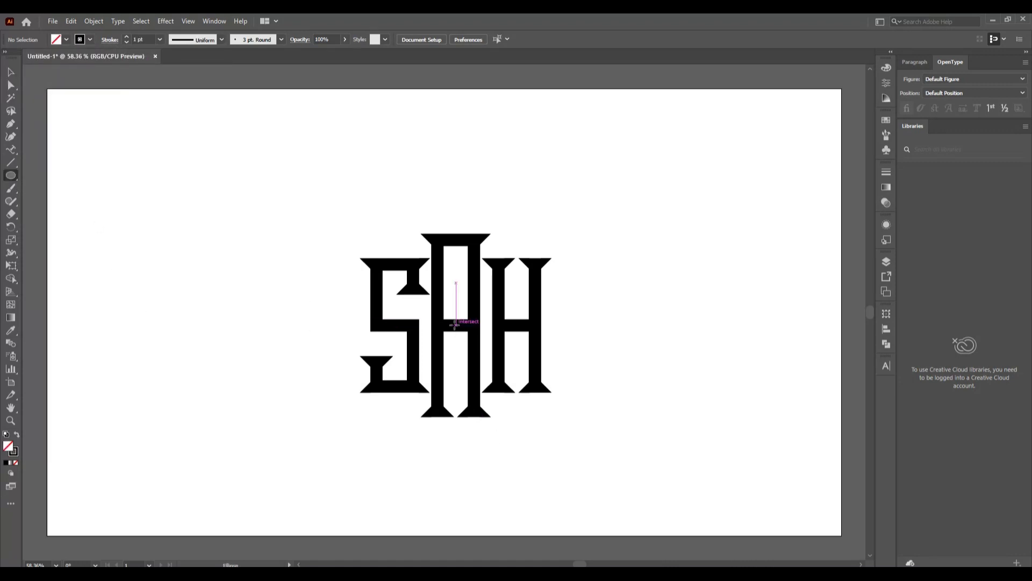
{"action": "left_click_drag", "start_coordinate": [455, 324], "coordinate": [536, 447]}
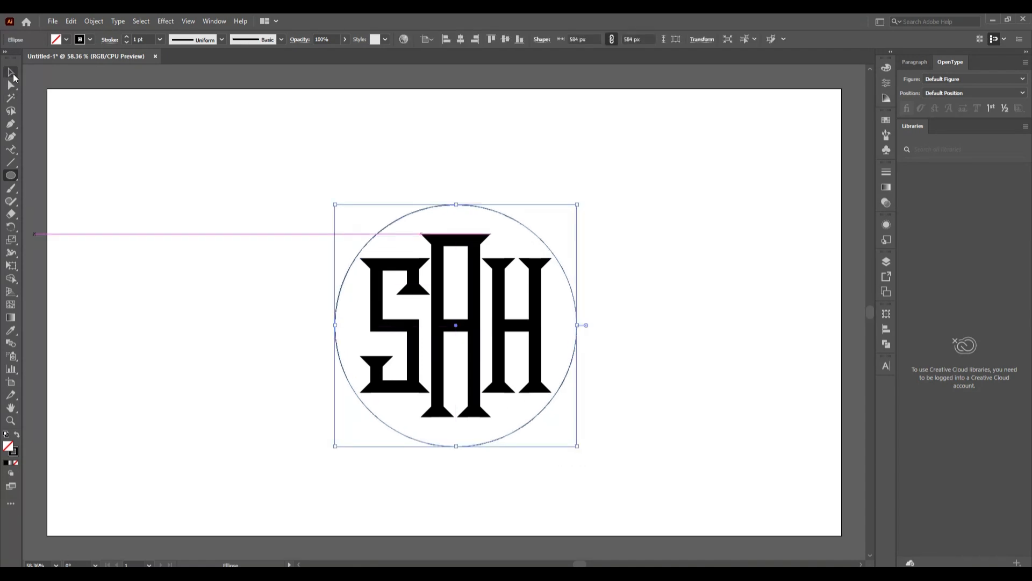
Paste a circle copy in place, enlarge it to 604 px, then delete it, keeping the 584 px circle
{"action": "left_click", "coordinate": [13, 73]}
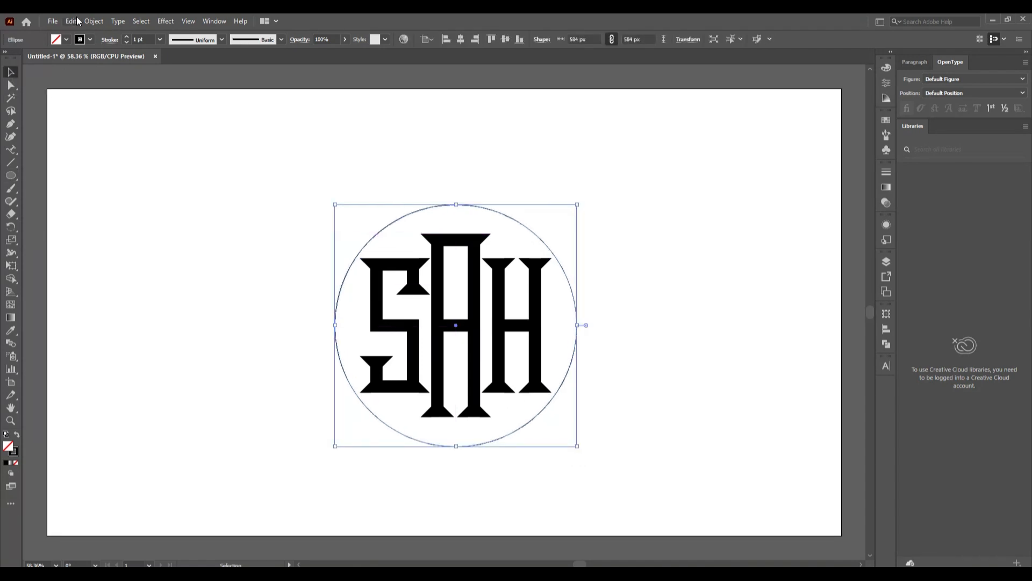
{"action": "left_click", "coordinate": [74, 20]}
{"action": "left_click", "coordinate": [73, 26]}
{"action": "left_click", "coordinate": [72, 26]}
{"action": "left_click", "coordinate": [152, 121]}
{"action": "mouse_move", "coordinate": [578, 447]}
{"action": "left_mouse_down"}
{"action": "mouse_move", "coordinate": [606, 473]}
{"action": "mouse_move", "coordinate": [581, 455]}
{"action": "left_mouse_up"}
{"action": "key", "text": "Delete"}
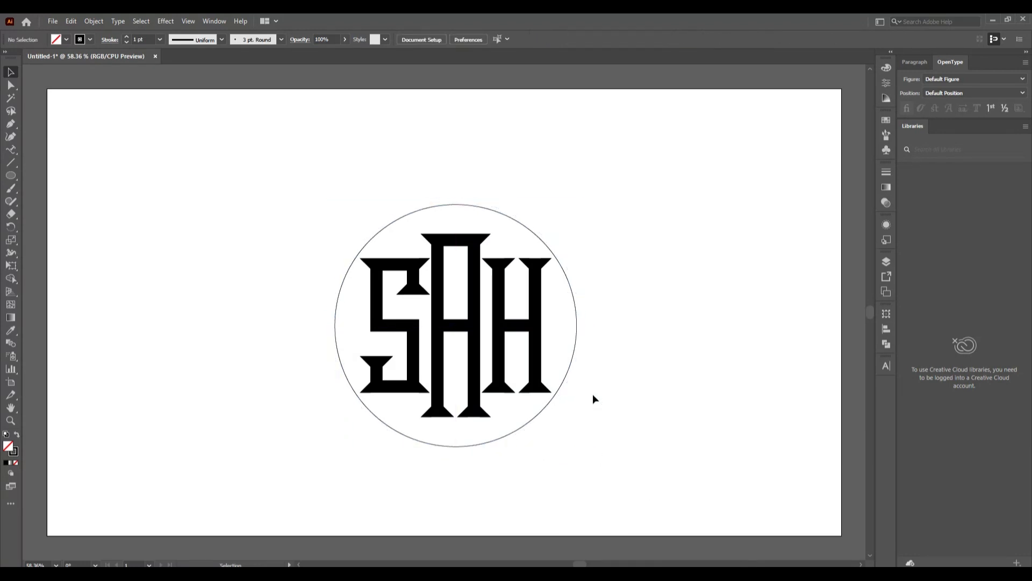
{"action": "left_click", "coordinate": [569, 366]}
Type 'COMPANY NAME' along the circle's path with the Type on a Path tool
{"action": "left_click", "coordinate": [10, 150]}
{"action": "left_click", "coordinate": [376, 233]}
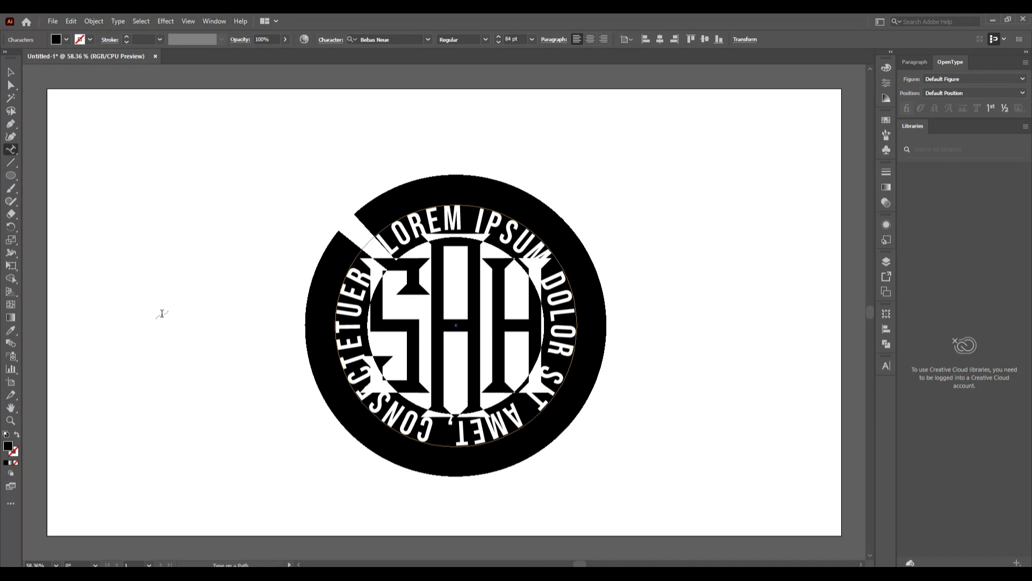
{"action": "type", "text": "CO"}
{"action": "type", "text": "MPA"}
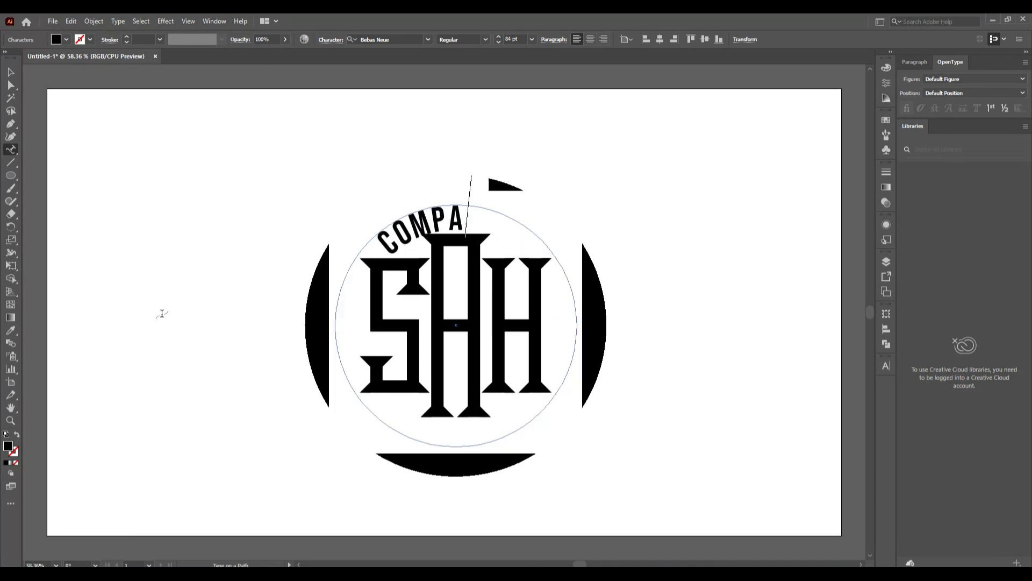
{"action": "type", "text": "NY NAME"}
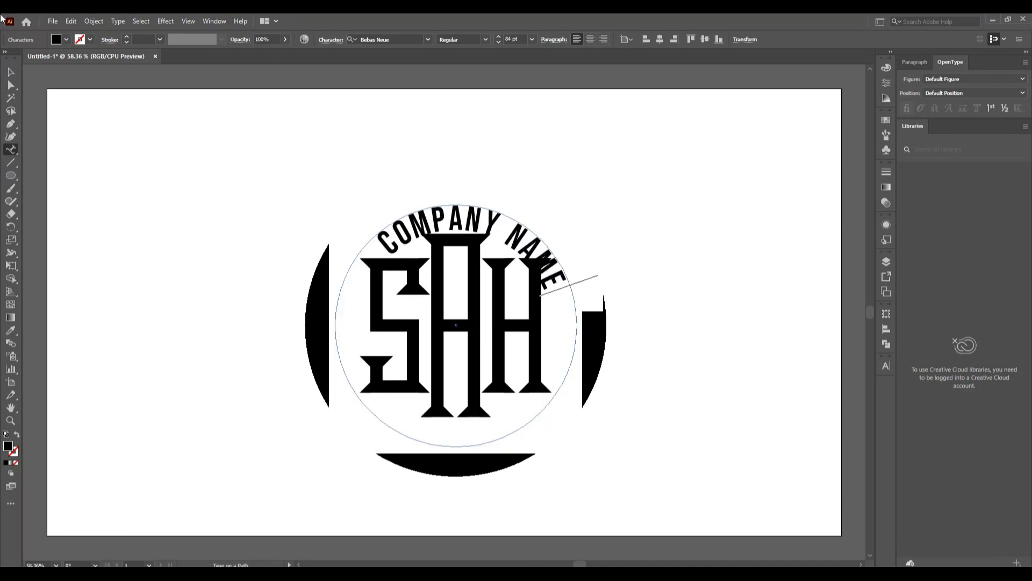
{"action": "left_click", "coordinate": [11, 73]}
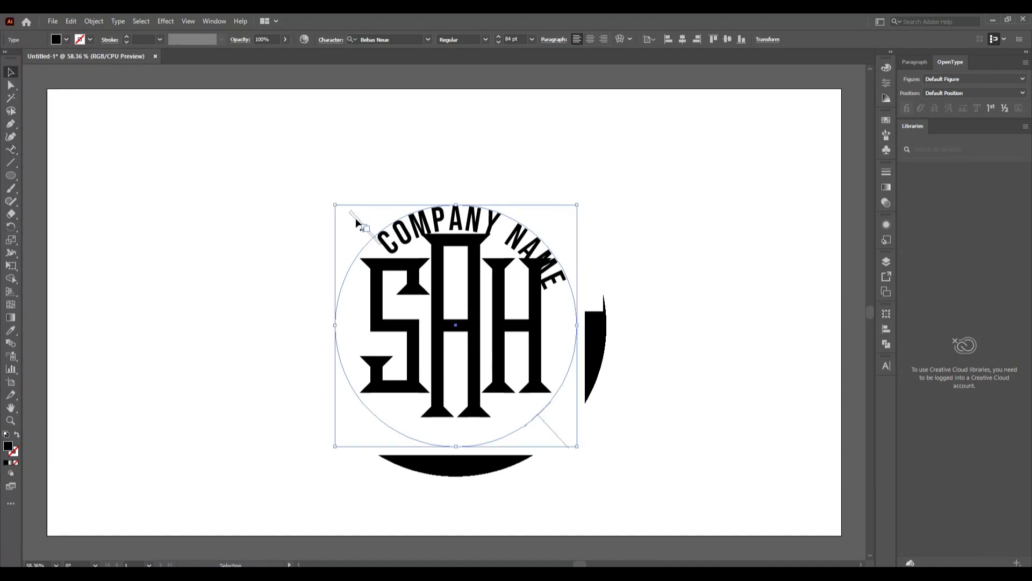
Adjust the text path brackets to arch the text over the top, and enlarge the circle
{"action": "left_click_drag", "start_coordinate": [354, 217], "coordinate": [579, 291]}
{"action": "left_click_drag", "start_coordinate": [492, 187], "coordinate": [459, 182]}
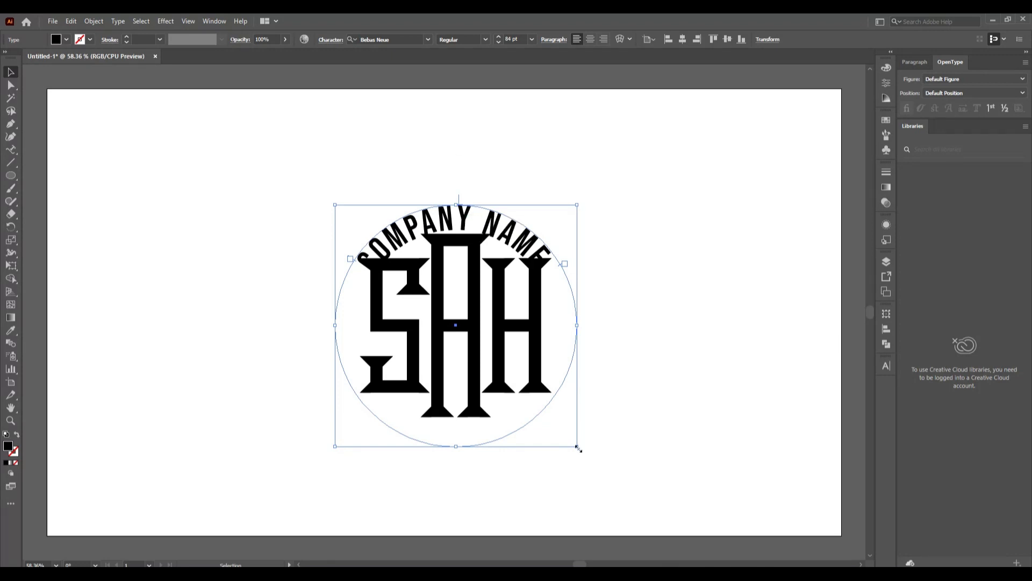
{"action": "left_click_drag", "start_coordinate": [577, 446], "coordinate": [594, 470]}
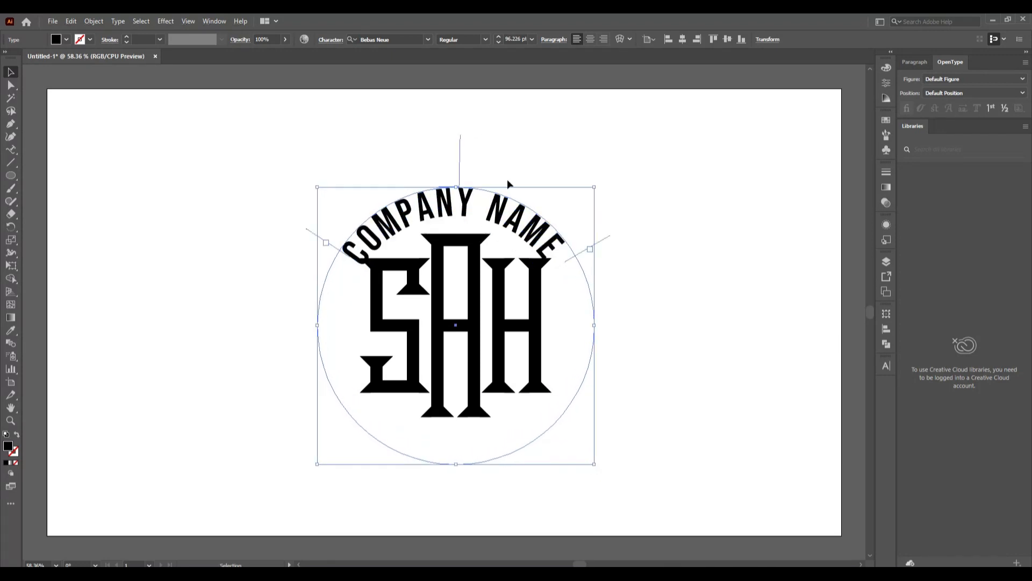
Centre the curved text vertically on the SAH monogram as the key object
{"action": "left_click", "coordinate": [479, 359], "text": "shift"}
{"action": "left_click", "coordinate": [479, 359]}
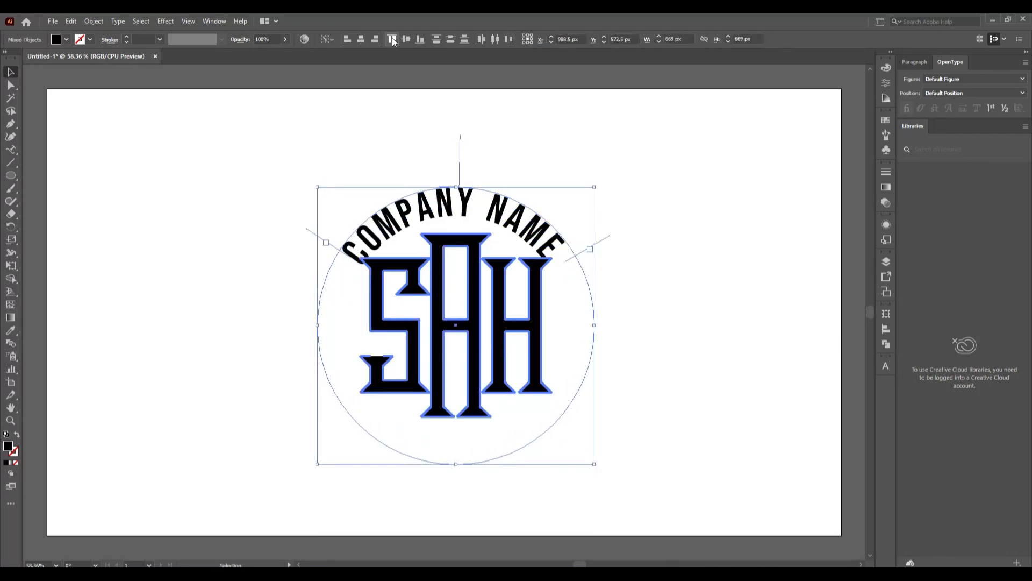
{"action": "left_click", "coordinate": [404, 41]}
{"action": "left_click", "coordinate": [359, 41]}
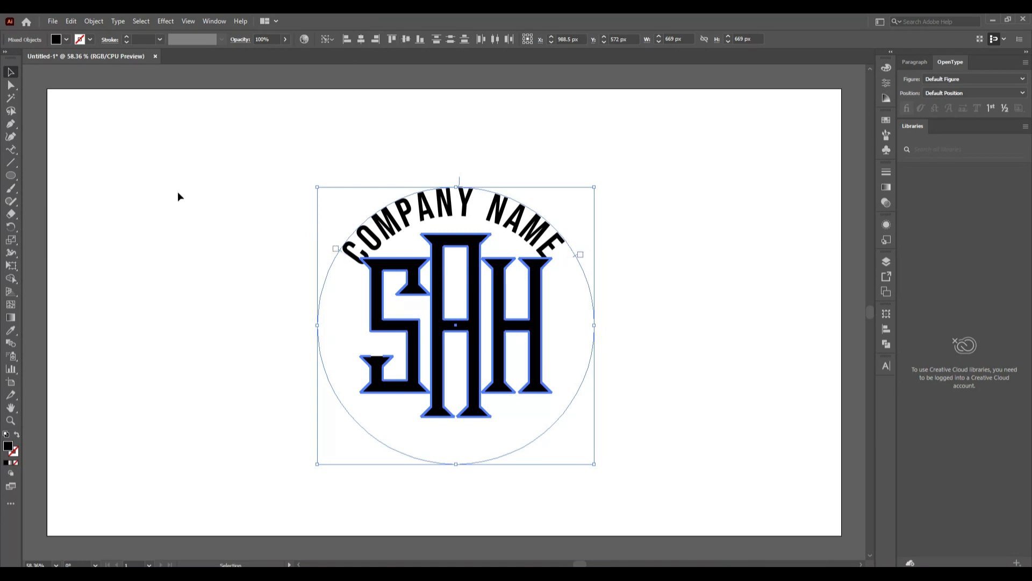
{"action": "left_click", "coordinate": [177, 192]}
Reduce the curved COMPANY NAME's font size to 80 pt
{"action": "left_click", "coordinate": [526, 232]}
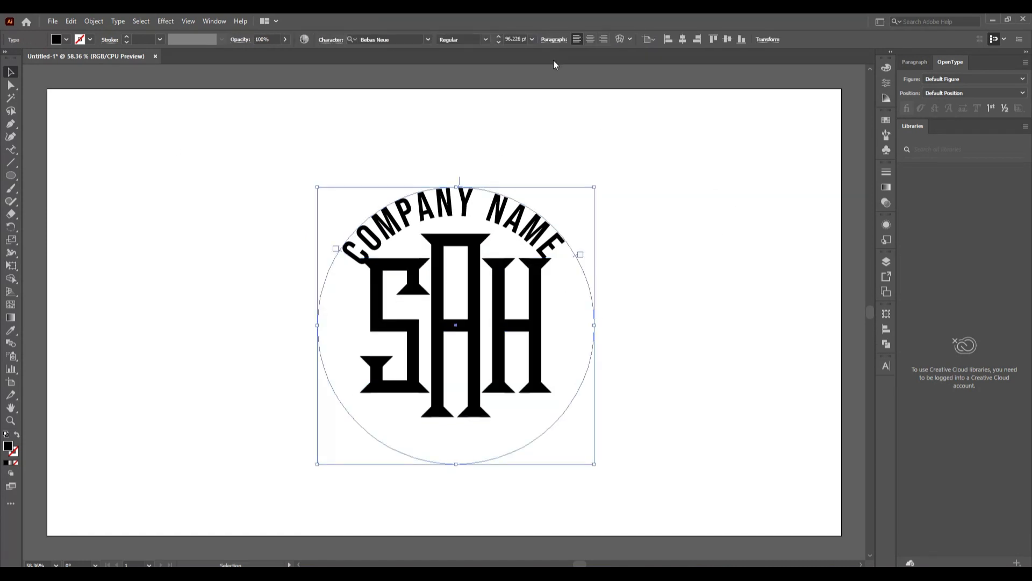
{"action": "left_click", "coordinate": [498, 42]}
{"action": "left_click", "coordinate": [499, 43]}
{"action": "left_click", "coordinate": [497, 43]}
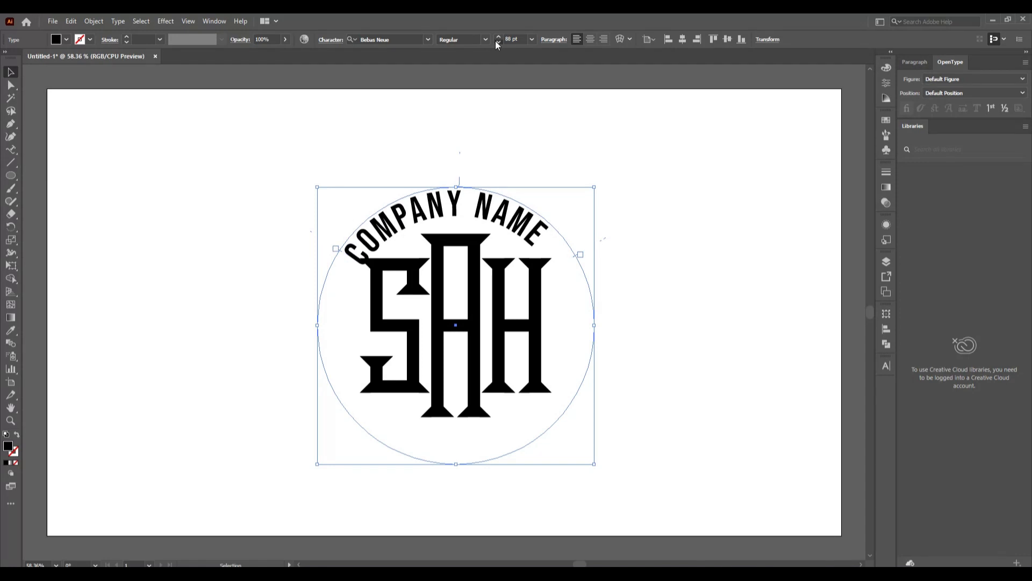
{"action": "left_click", "coordinate": [497, 42]}
{"action": "left_click", "coordinate": [496, 43]}
{"action": "left_click", "coordinate": [497, 43]}
{"action": "left_click", "coordinate": [497, 43]}
{"action": "left_click", "coordinate": [497, 43]}
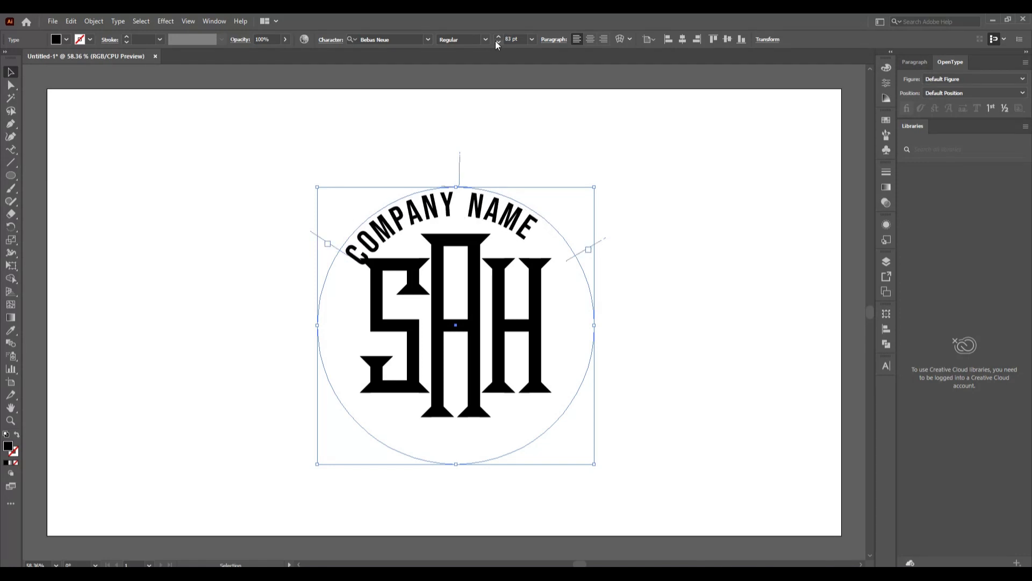
{"action": "left_click", "coordinate": [497, 42]}
{"action": "left_click", "coordinate": [497, 42]}
{"action": "left_click", "coordinate": [497, 43]}
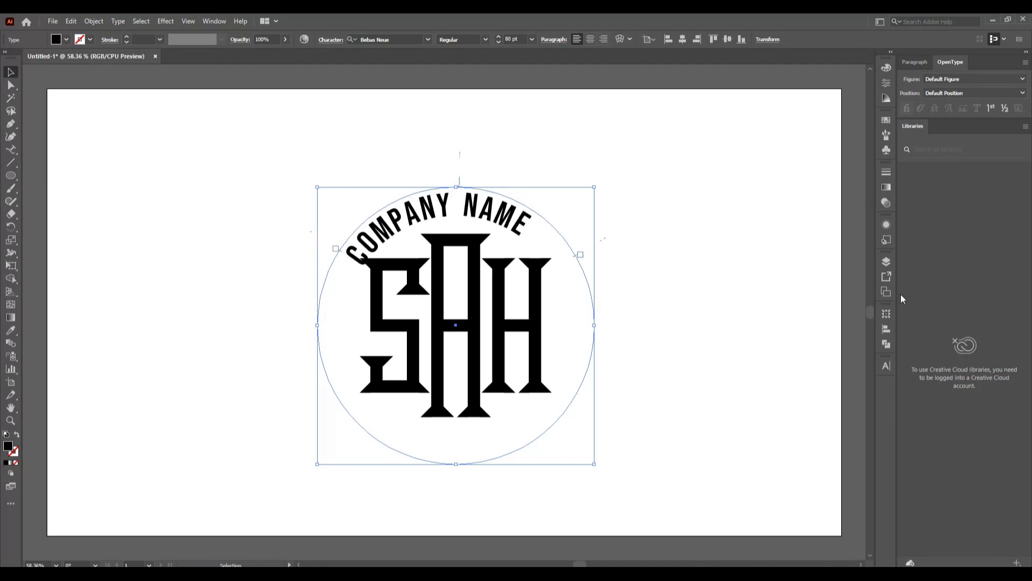
Change the curved text's font to Bebas Neue Bold
{"action": "left_click", "coordinate": [887, 367]}
{"action": "left_click", "coordinate": [842, 377]}
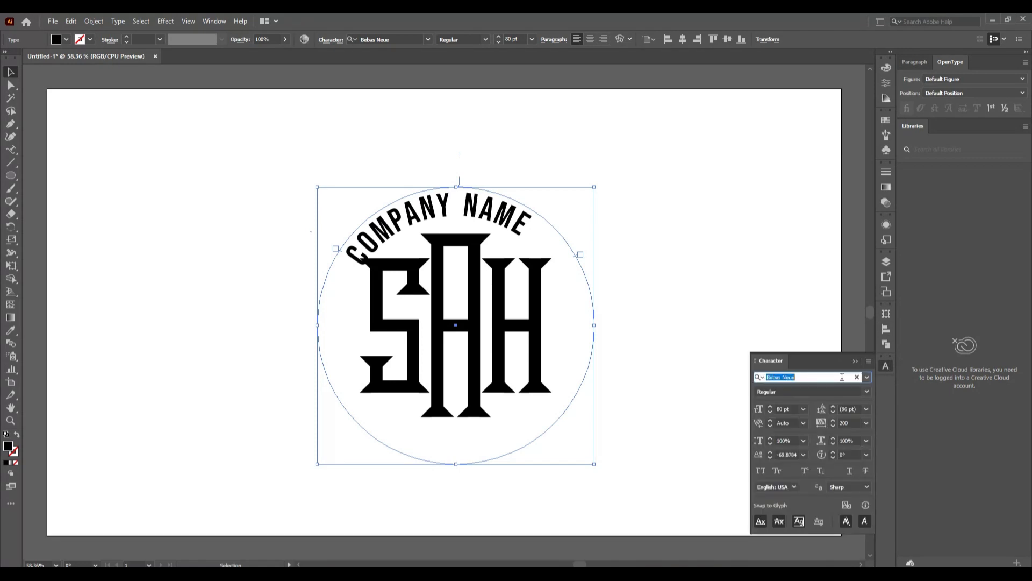
{"action": "type", "text": "be"}
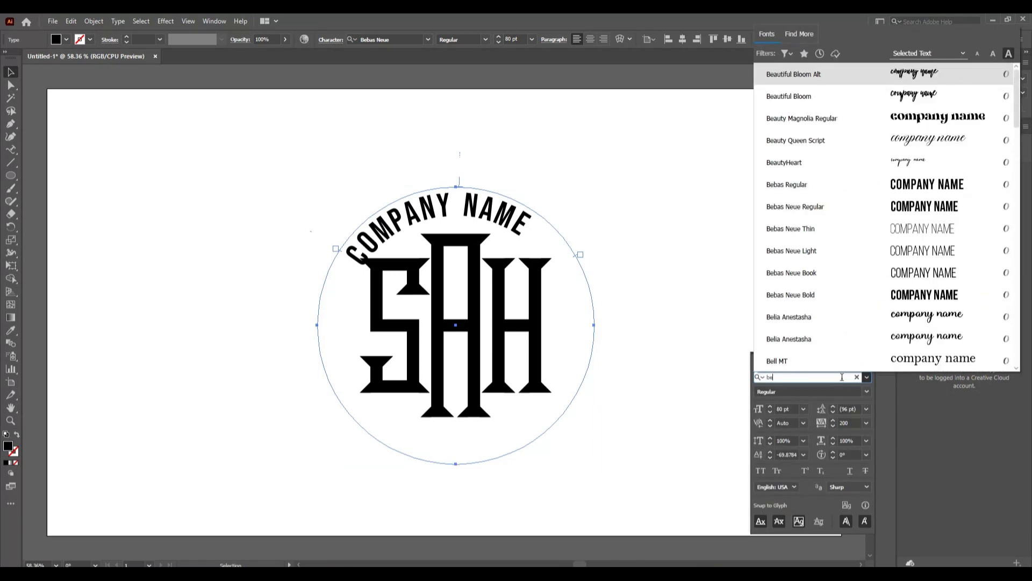
{"action": "left_click", "coordinate": [837, 300]}
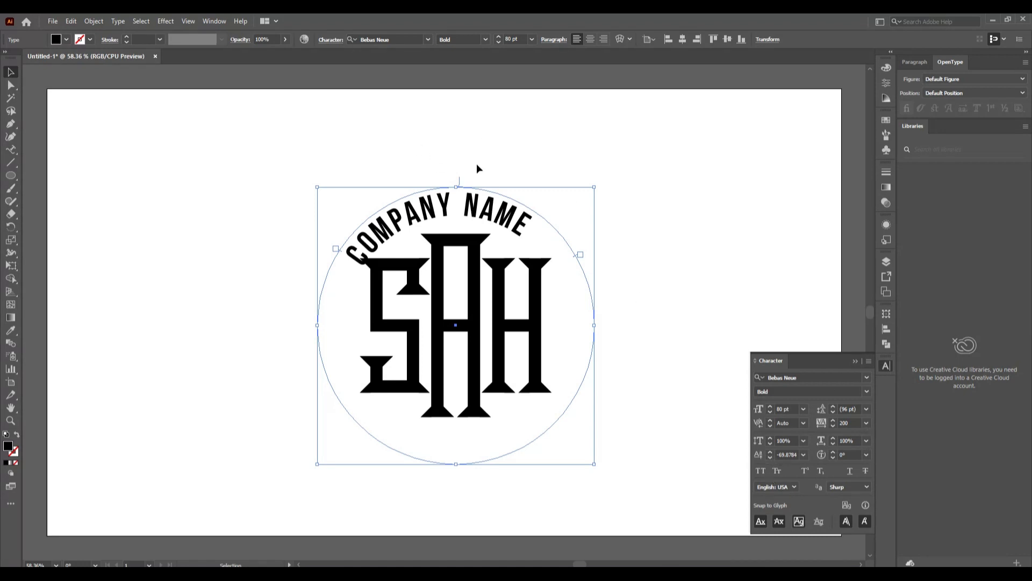
Recentre COMPANY NAME along the circle and raise its size to 82 pt
{"action": "left_click_drag", "start_coordinate": [459, 176], "coordinate": [488, 176]}
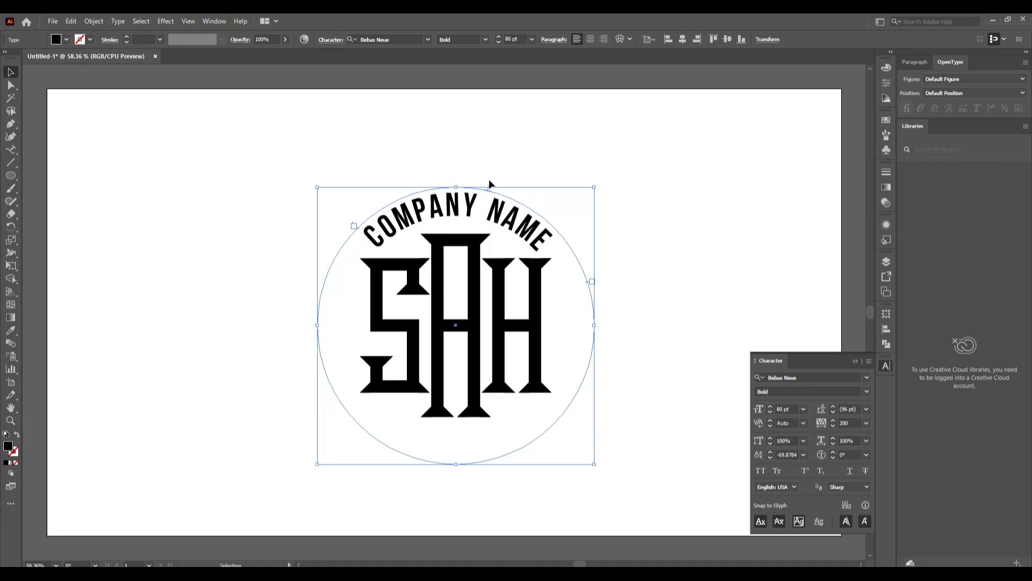
{"action": "left_click_drag", "start_coordinate": [489, 182], "coordinate": [483, 178]}
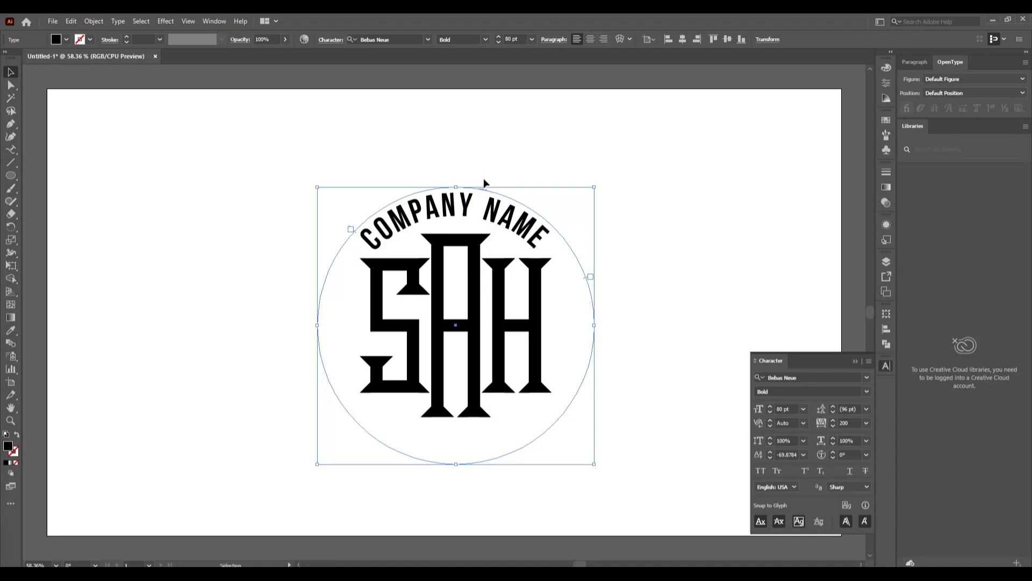
{"action": "left_click", "coordinate": [499, 37]}
{"action": "left_click", "coordinate": [498, 37]}
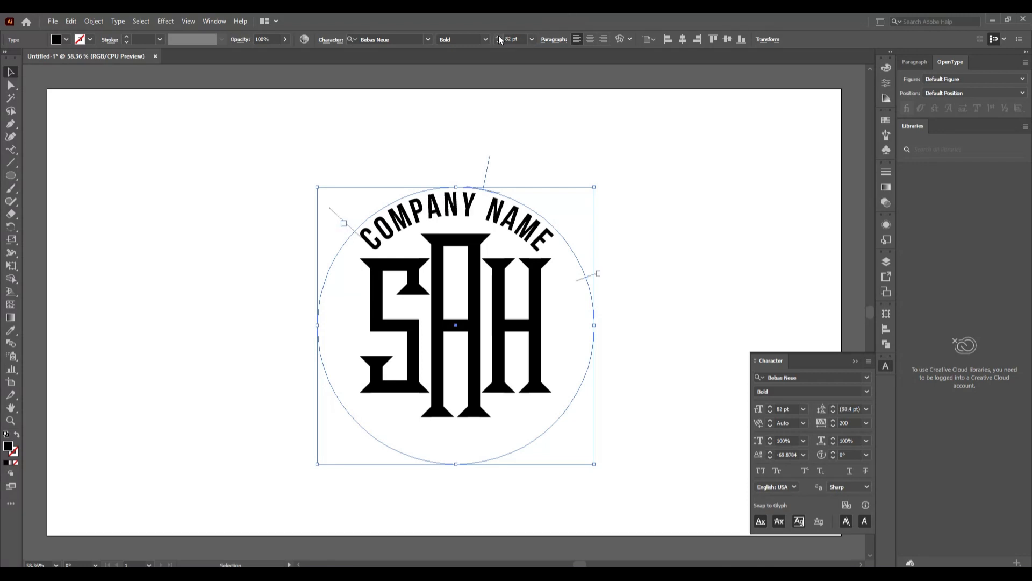
Nudge the top text slightly left, then drag a copy to the circle's bottom
{"action": "left_click_drag", "start_coordinate": [489, 157], "coordinate": [485, 156]}
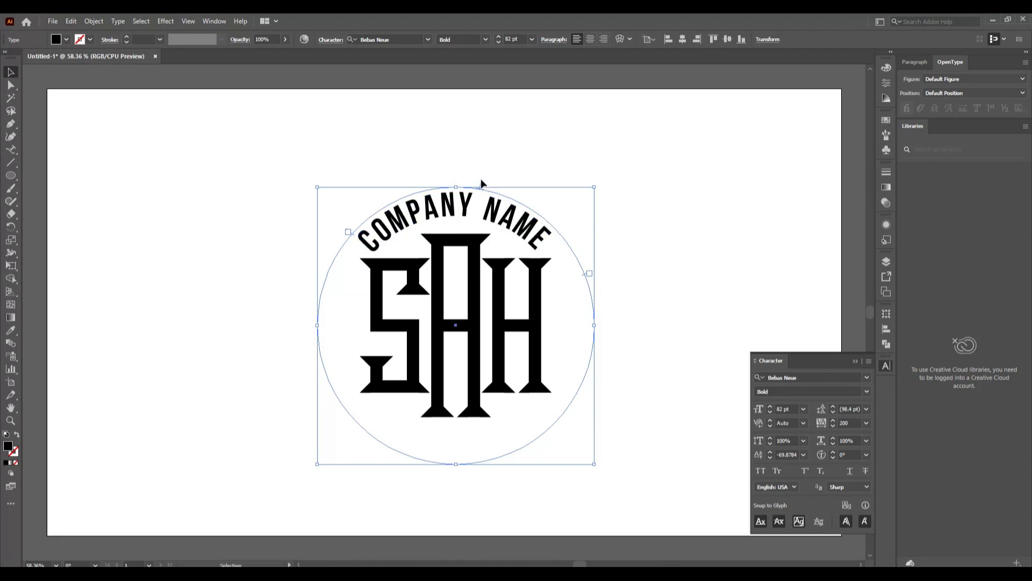
{"action": "left_click_drag", "start_coordinate": [482, 180], "coordinate": [482, 179]}
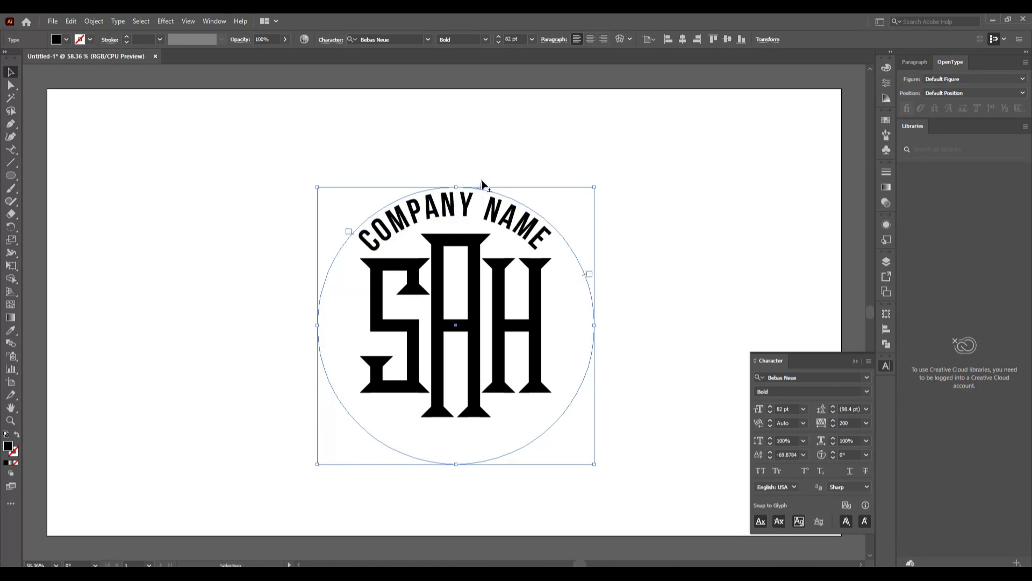
{"action": "left_click", "coordinate": [528, 169]}
{"action": "left_click", "coordinate": [481, 181]}
{"action": "left_click_drag", "start_coordinate": [480, 181], "coordinate": [453, 456]}
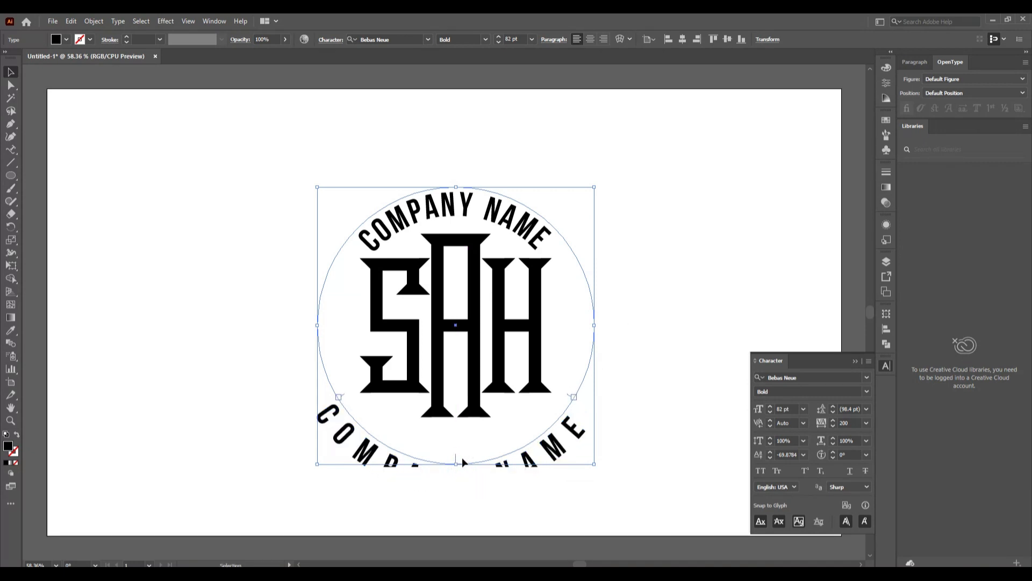
Give the bottom COMPANY NAME a -12 pt baseline shift and reposition it along the circle
{"action": "left_click", "coordinate": [770, 458]}
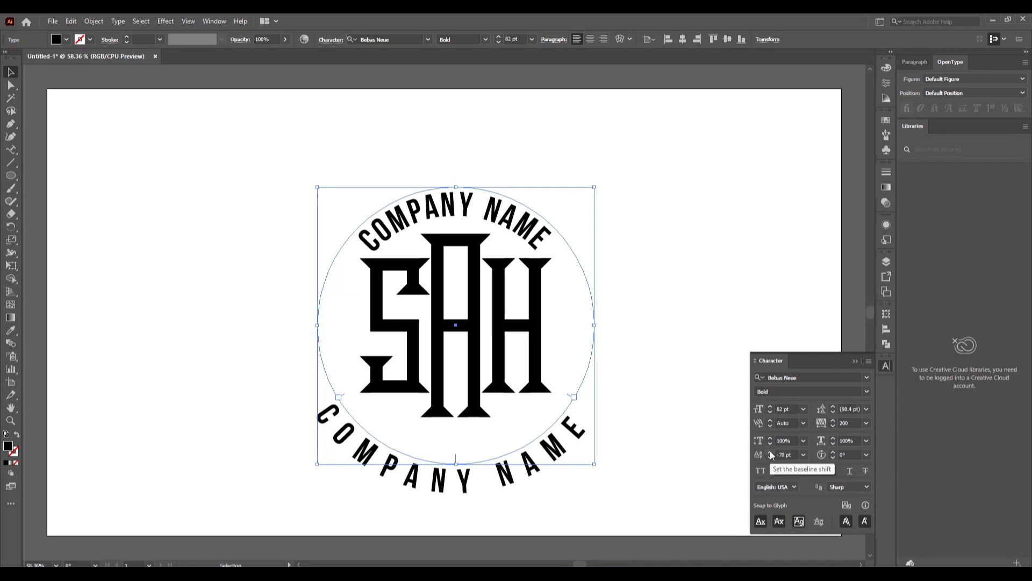
{"action": "left_click", "coordinate": [770, 451]}
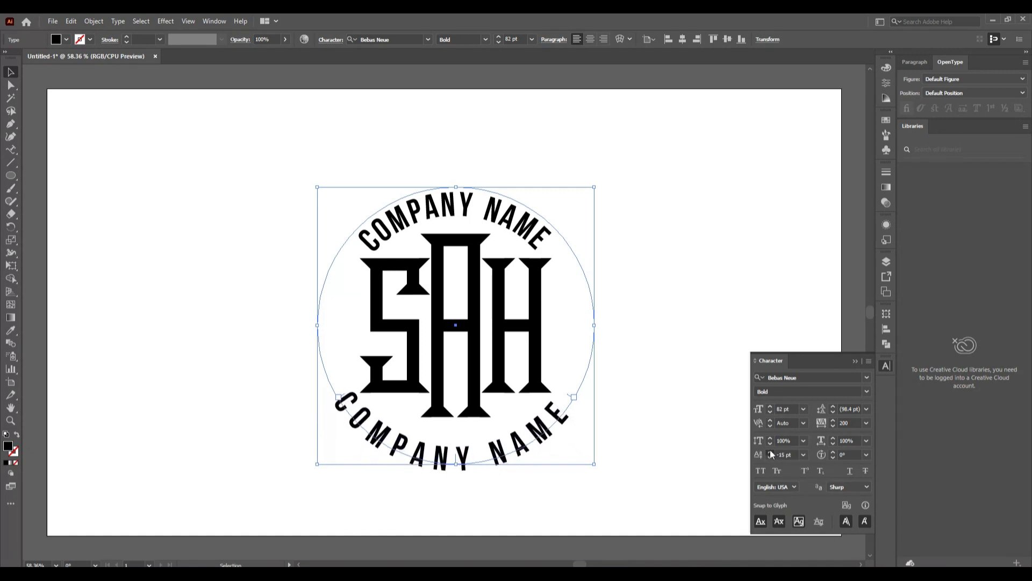
{"action": "left_click", "coordinate": [770, 450]}
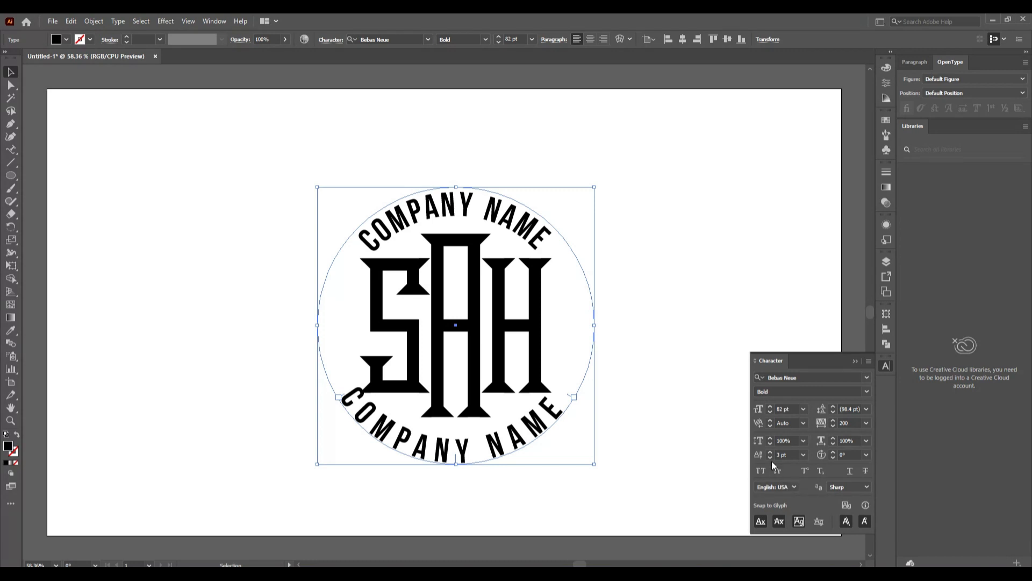
{"action": "left_click", "coordinate": [772, 457]}
{"action": "left_click", "coordinate": [772, 457]}
{"action": "left_click", "coordinate": [772, 457]}
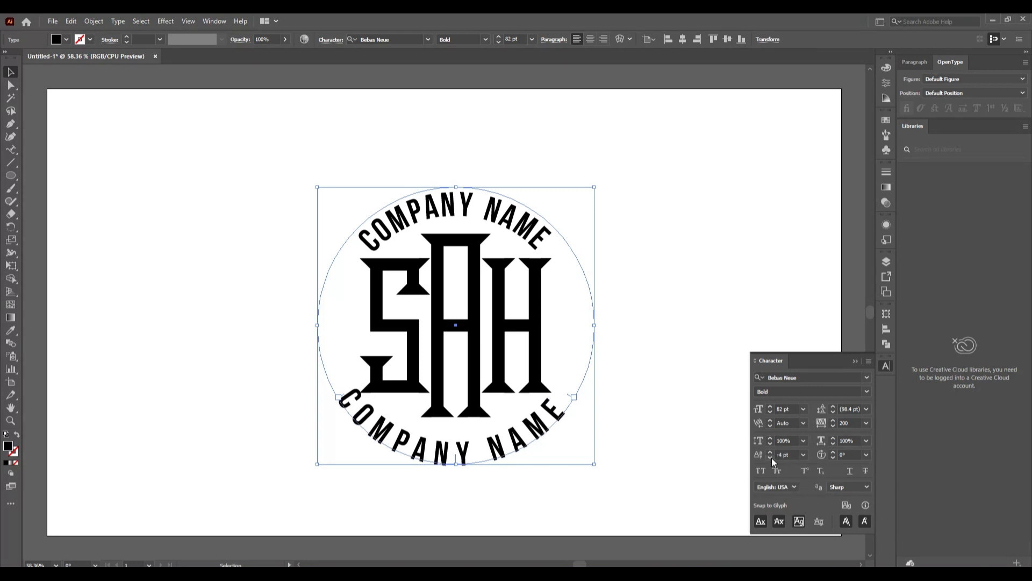
{"action": "left_click", "coordinate": [772, 457]}
{"action": "left_click", "coordinate": [772, 457]}
{"action": "left_click", "coordinate": [772, 457]}
{"action": "left_click", "coordinate": [772, 457]}
{"action": "left_click", "coordinate": [772, 457]}
{"action": "left_click", "coordinate": [773, 457]}
{"action": "left_click", "coordinate": [772, 457]}
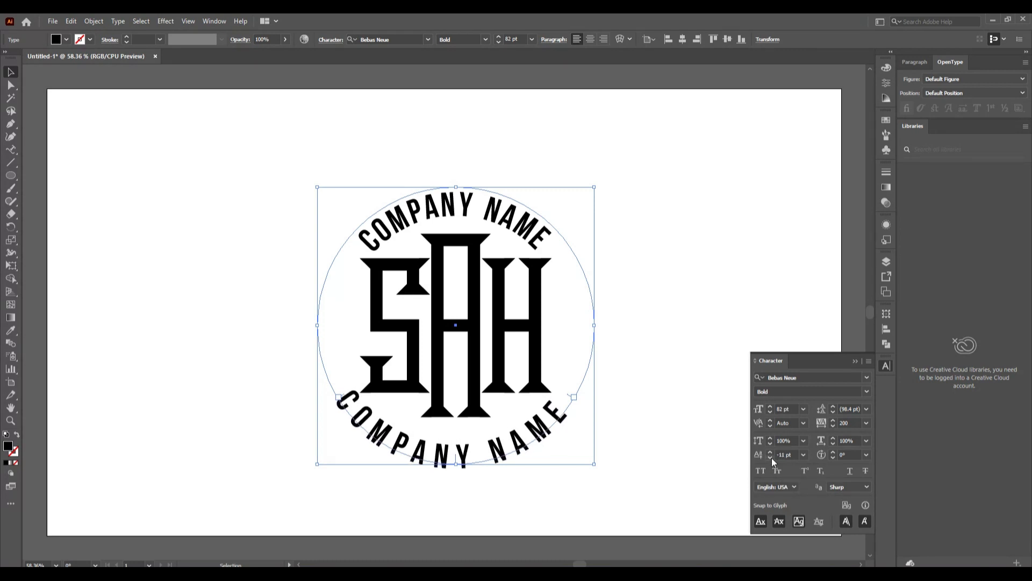
{"action": "left_click", "coordinate": [771, 457]}
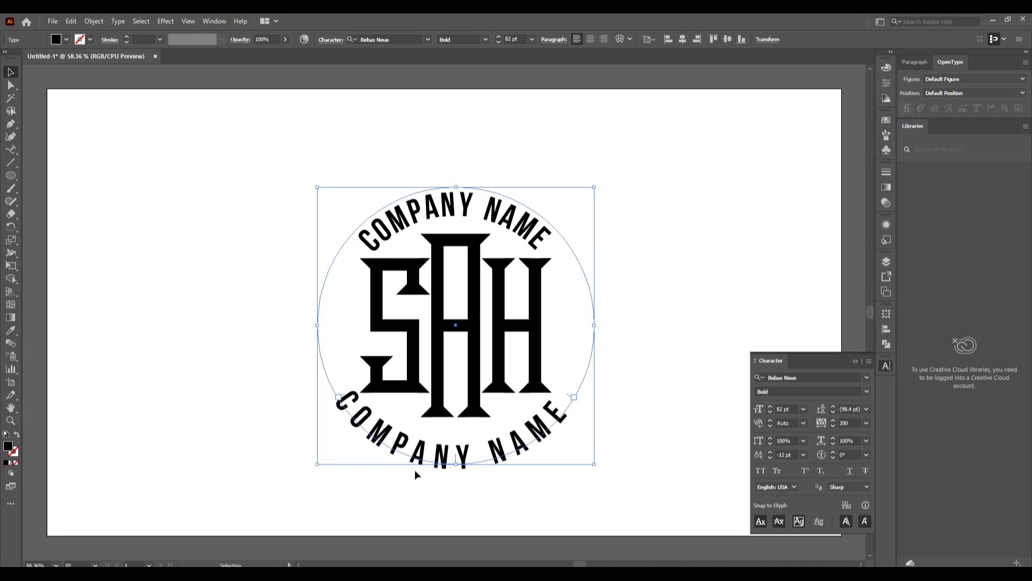
{"action": "left_click_drag", "start_coordinate": [458, 462], "coordinate": [462, 463]}
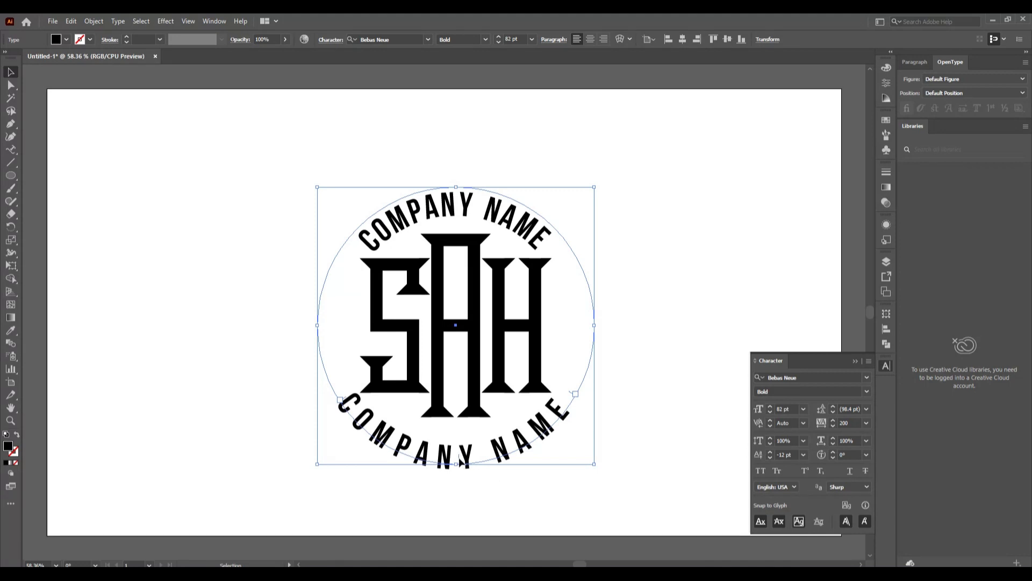
Nudge the bottom arc text, then scale up the top COMPANY NAME from its centre
{"action": "left_click_drag", "start_coordinate": [462, 462], "coordinate": [463, 464]}
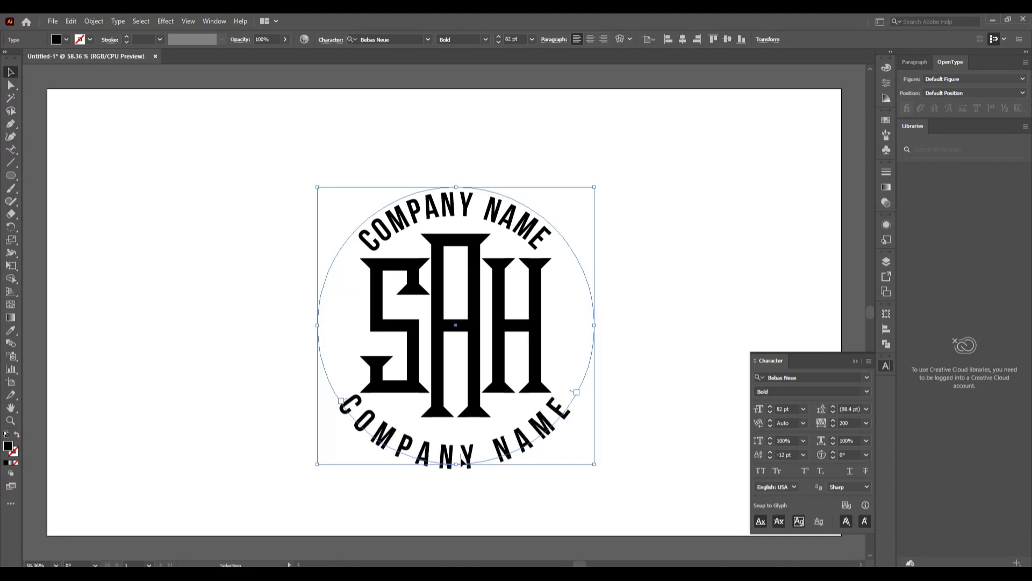
{"action": "left_click", "coordinate": [604, 487]}
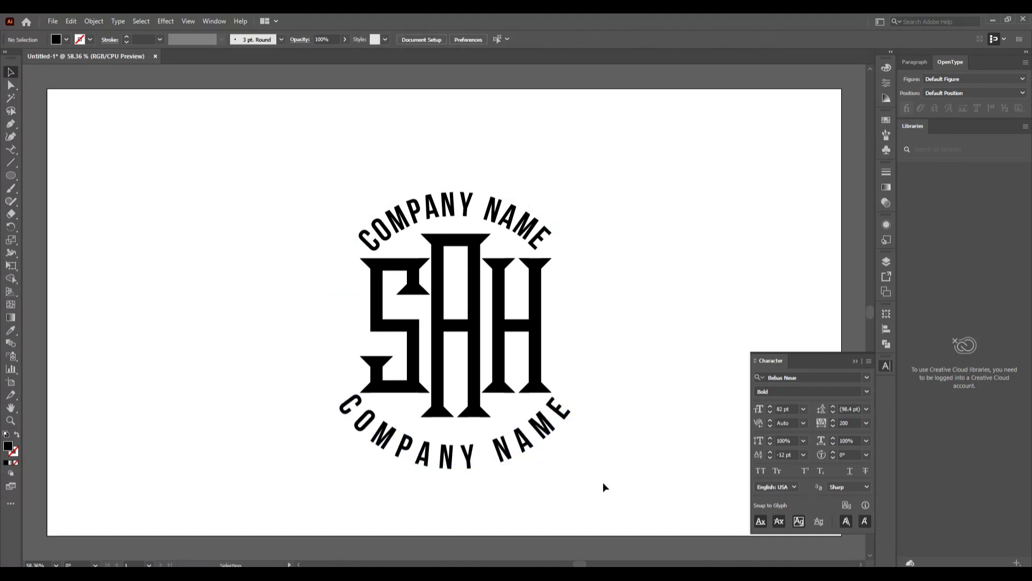
{"action": "left_click", "coordinate": [522, 444]}
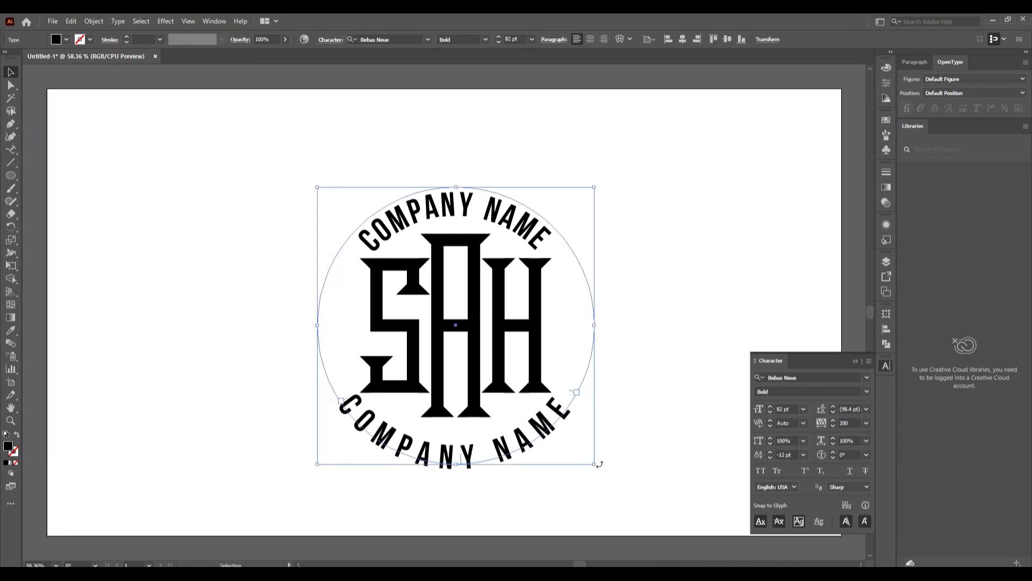
{"action": "left_click", "coordinate": [544, 231]}
{"action": "left_click_drag", "start_coordinate": [593, 463], "coordinate": [598, 467]}
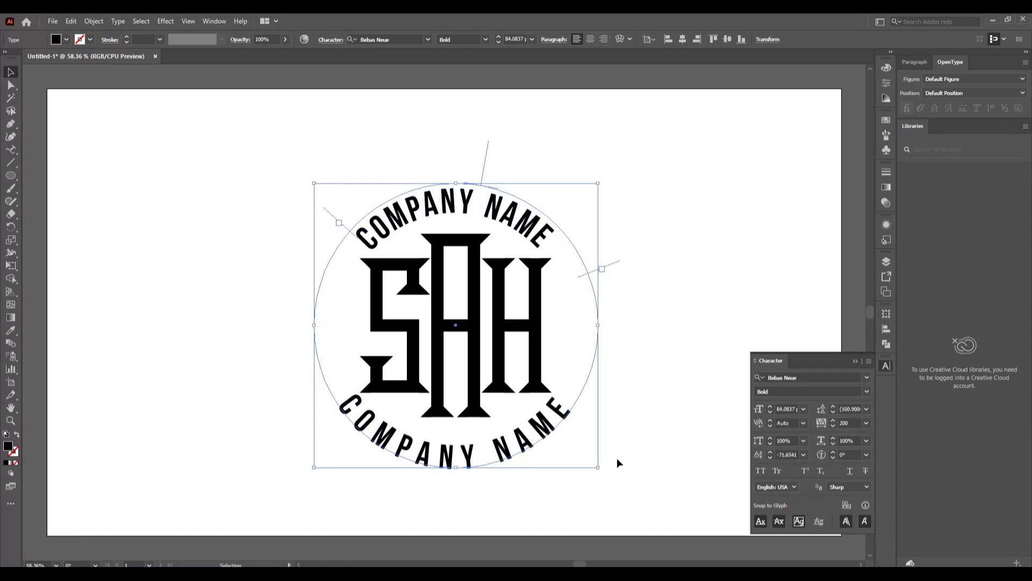
{"action": "left_click", "coordinate": [624, 449]}
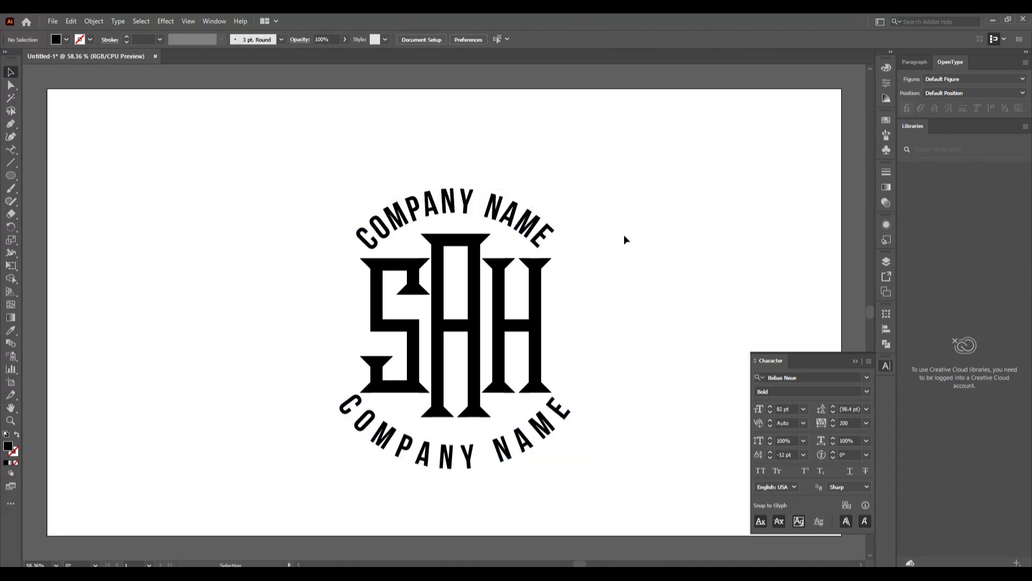
{"action": "left_click", "coordinate": [544, 237]}
Set the top text to 84 pt with 220 tracking and slide it slightly counter-clockwise
{"action": "left_click", "coordinate": [499, 36]}
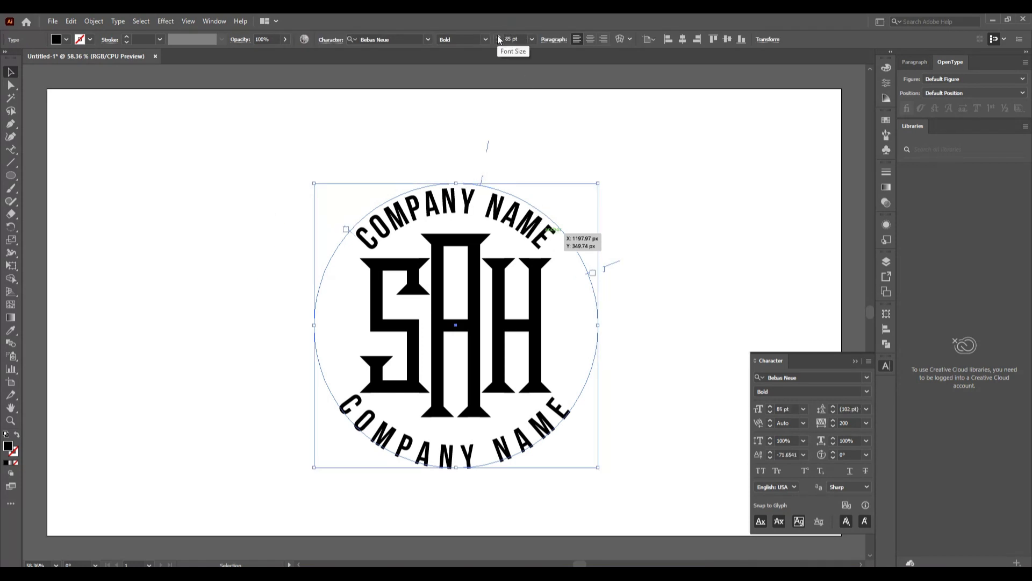
{"action": "left_click", "coordinate": [498, 43]}
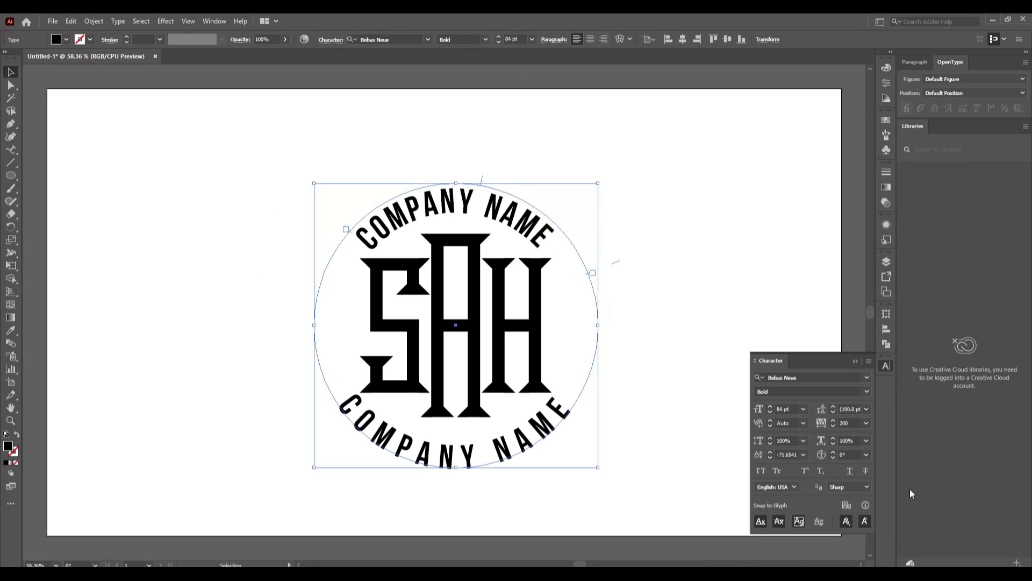
{"action": "left_click", "coordinate": [833, 420]}
{"action": "left_click", "coordinate": [833, 420]}
{"action": "left_click", "coordinate": [833, 420]}
{"action": "left_click", "coordinate": [833, 421]}
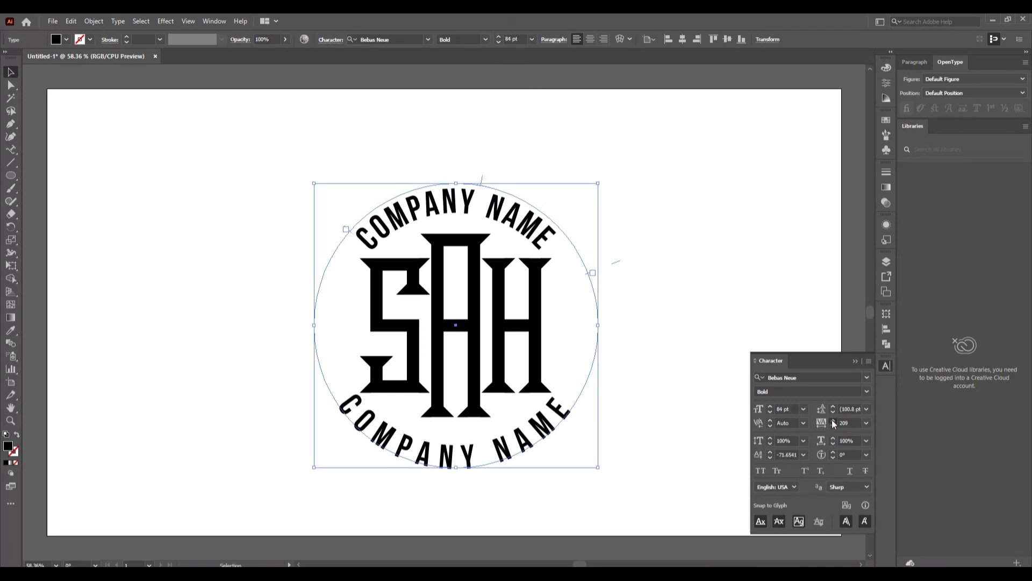
{"action": "left_click", "coordinate": [833, 421]}
{"action": "left_click", "coordinate": [833, 421]}
{"action": "left_click", "coordinate": [833, 420]}
{"action": "left_click", "coordinate": [833, 420]}
{"action": "left_click", "coordinate": [832, 420]}
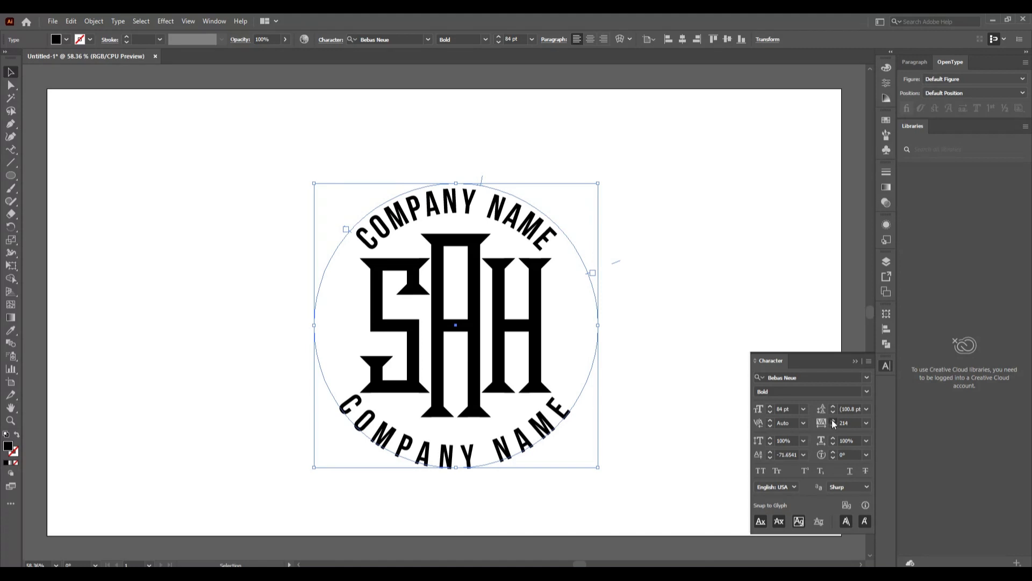
{"action": "left_click", "coordinate": [833, 420]}
{"action": "left_click", "coordinate": [833, 420]}
{"action": "left_click", "coordinate": [833, 421]}
{"action": "left_click", "coordinate": [833, 421]}
{"action": "left_click", "coordinate": [833, 421]}
{"action": "left_click", "coordinate": [833, 420]}
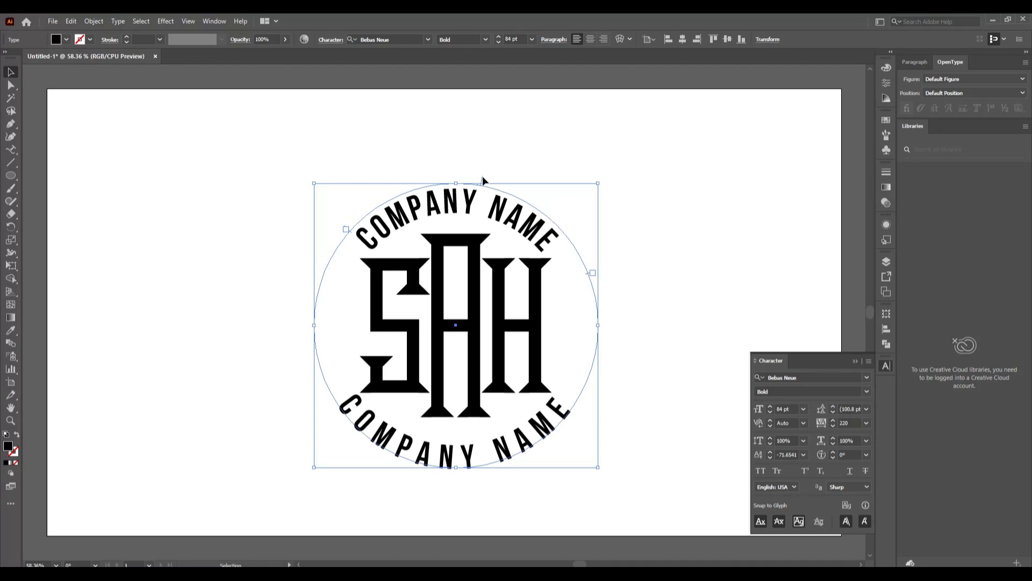
{"action": "left_click_drag", "start_coordinate": [483, 176], "coordinate": [479, 176]}
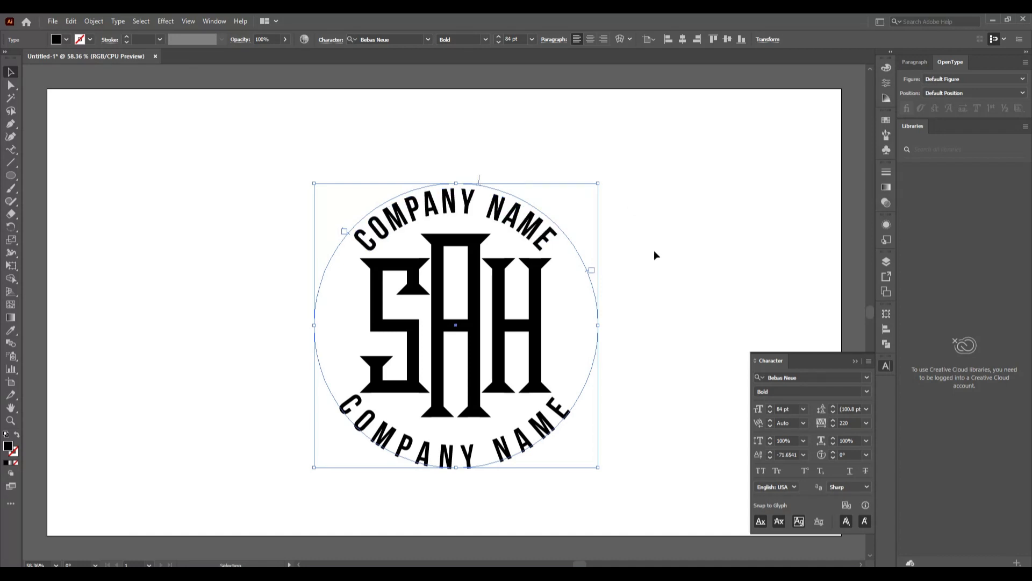
{"action": "left_click", "coordinate": [654, 250]}
Reduce the bottom COMPANY NAME to 76 pt and recentre it along the circle
{"action": "left_click", "coordinate": [531, 450]}
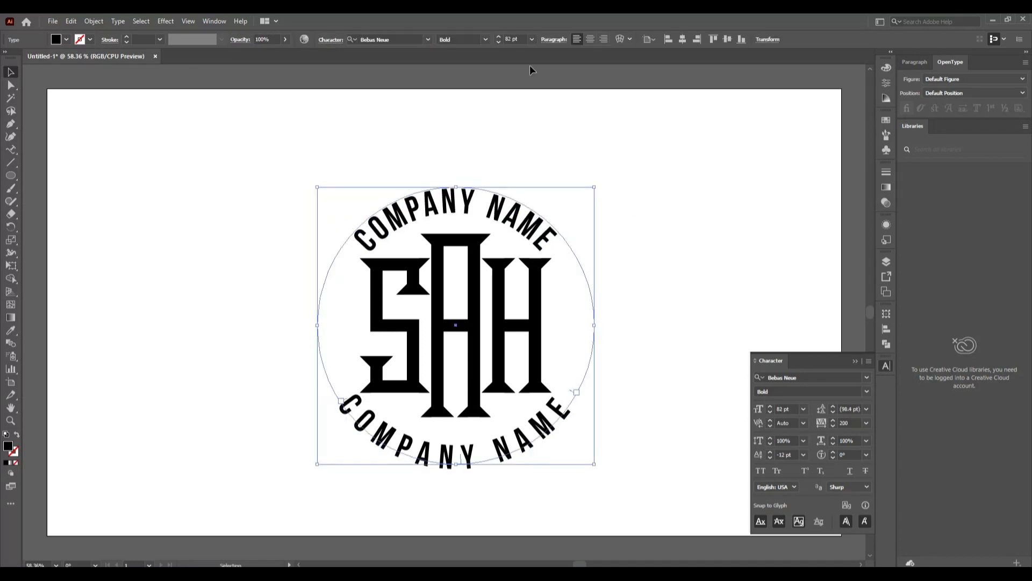
{"action": "left_click", "coordinate": [497, 44]}
{"action": "left_click", "coordinate": [497, 43]}
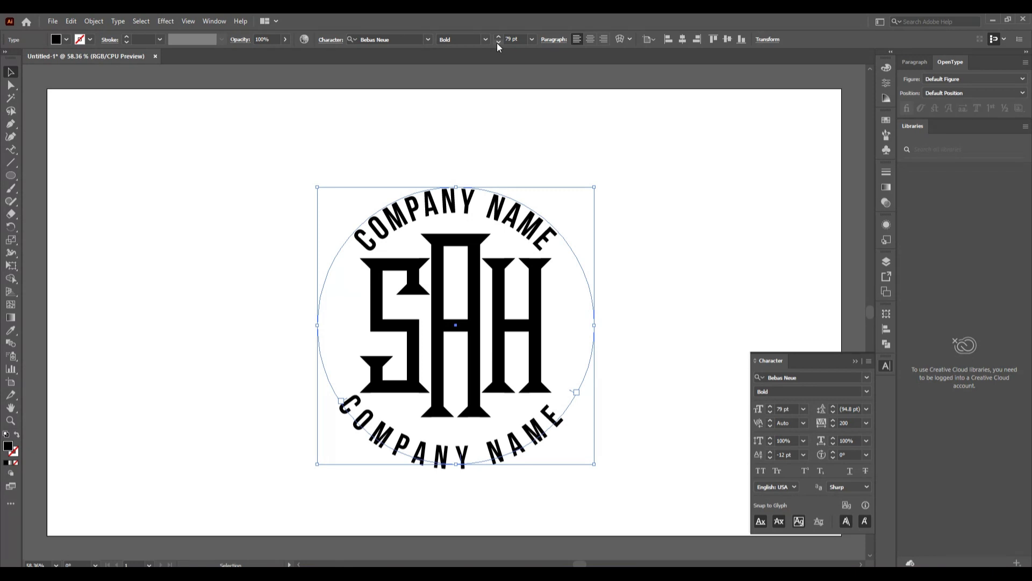
{"action": "left_click_drag", "start_coordinate": [465, 458], "coordinate": [468, 463]}
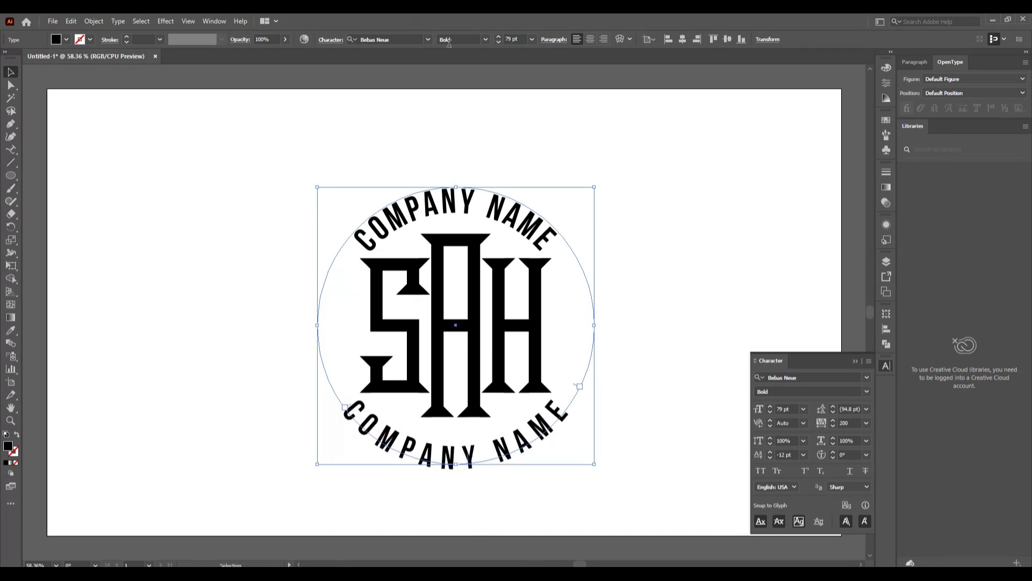
{"action": "left_click", "coordinate": [498, 42]}
{"action": "left_click", "coordinate": [498, 43]}
{"action": "left_click", "coordinate": [498, 43]}
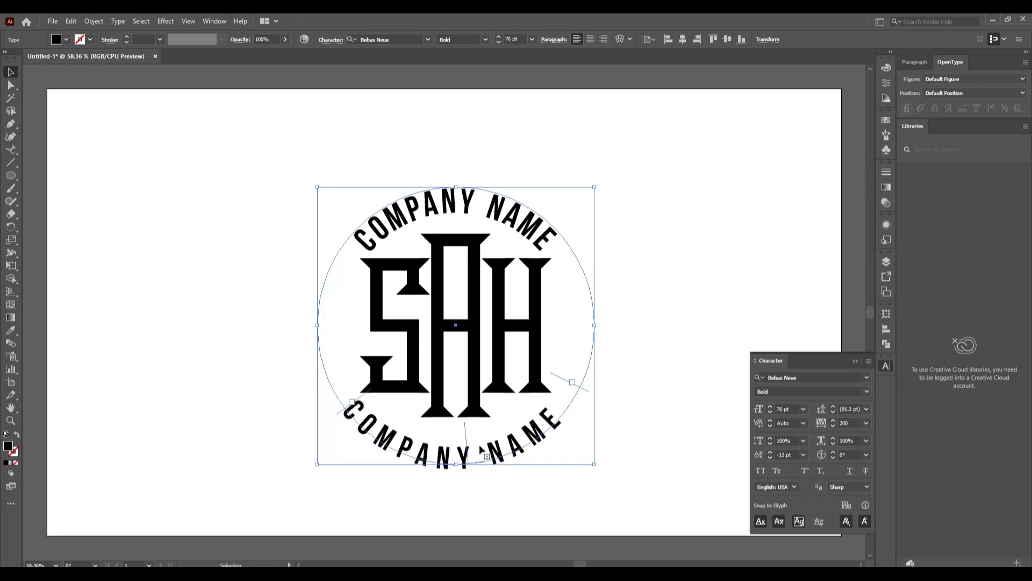
{"action": "left_click_drag", "start_coordinate": [468, 443], "coordinate": [473, 457]}
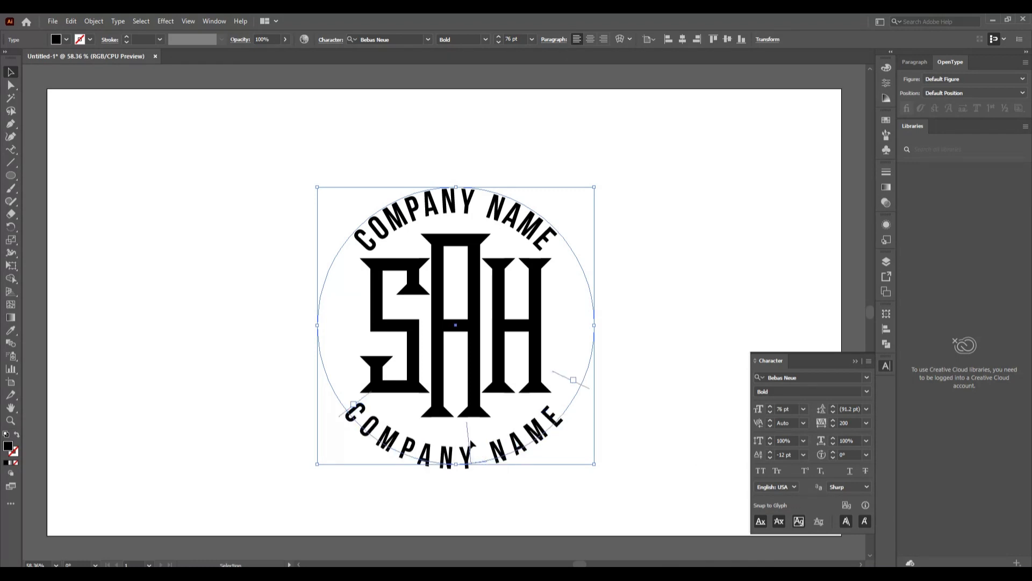
{"action": "left_click_drag", "start_coordinate": [471, 444], "coordinate": [473, 449]}
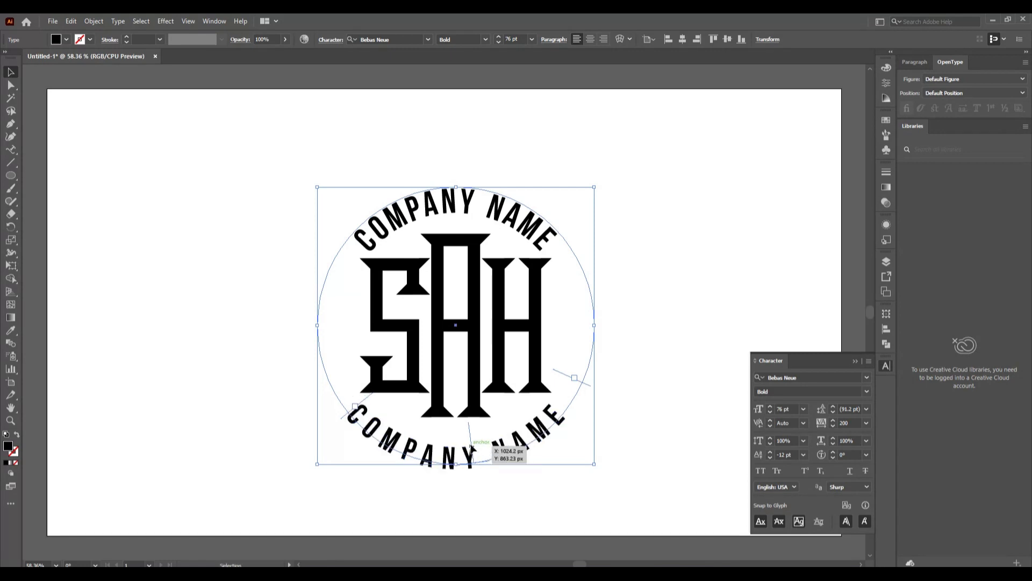
Set the bottom text's baseline shift to 5 pt
{"action": "left_click", "coordinate": [770, 458]}
{"action": "left_click", "coordinate": [770, 453]}
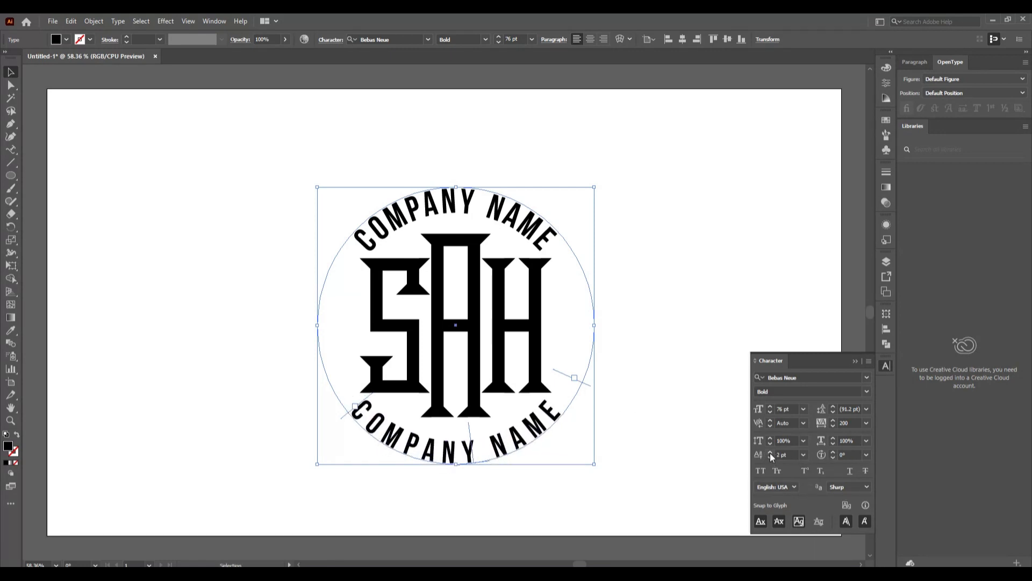
{"action": "left_click", "coordinate": [770, 453]}
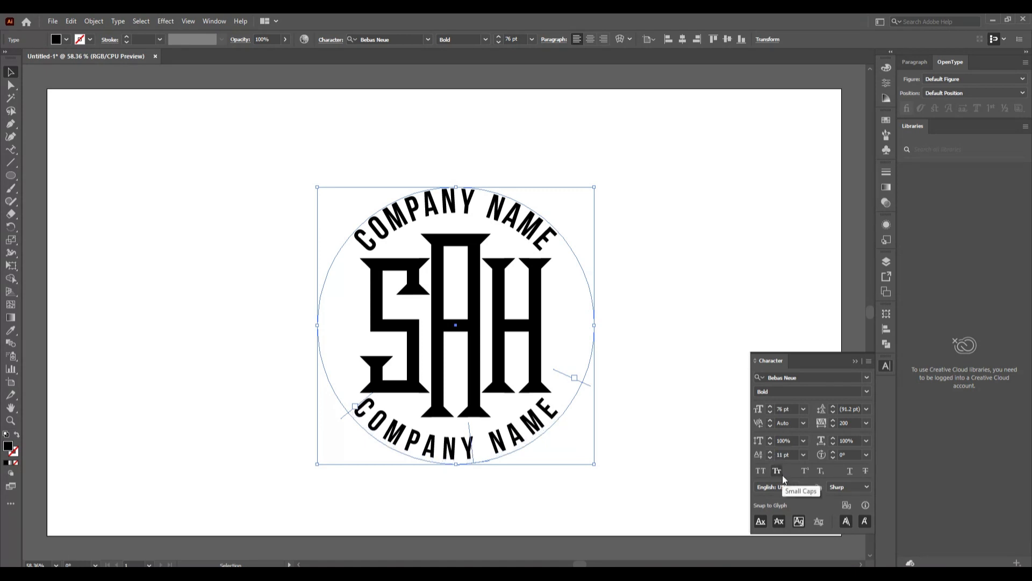
{"action": "left_click", "coordinate": [770, 458]}
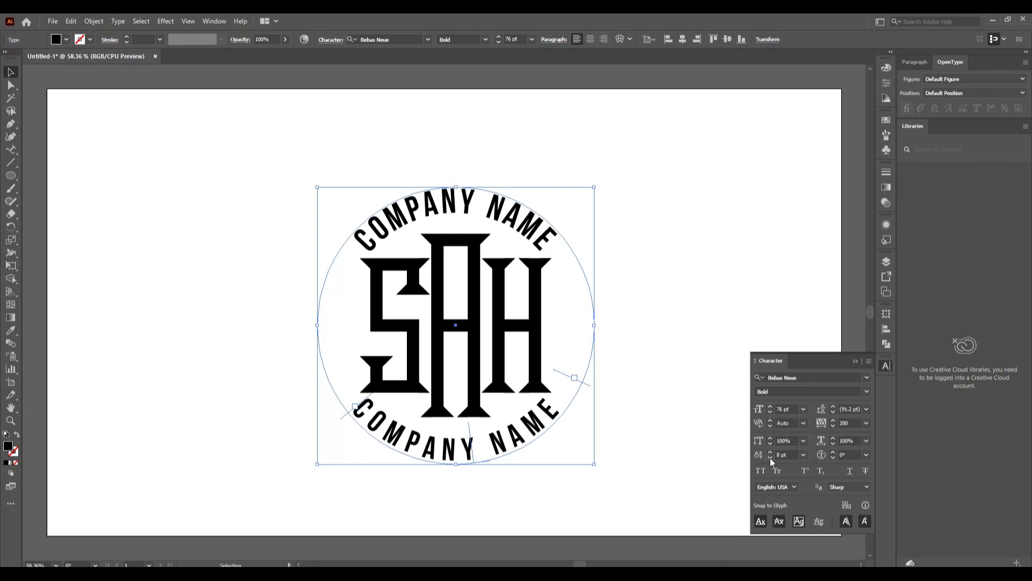
{"action": "left_click", "coordinate": [770, 457]}
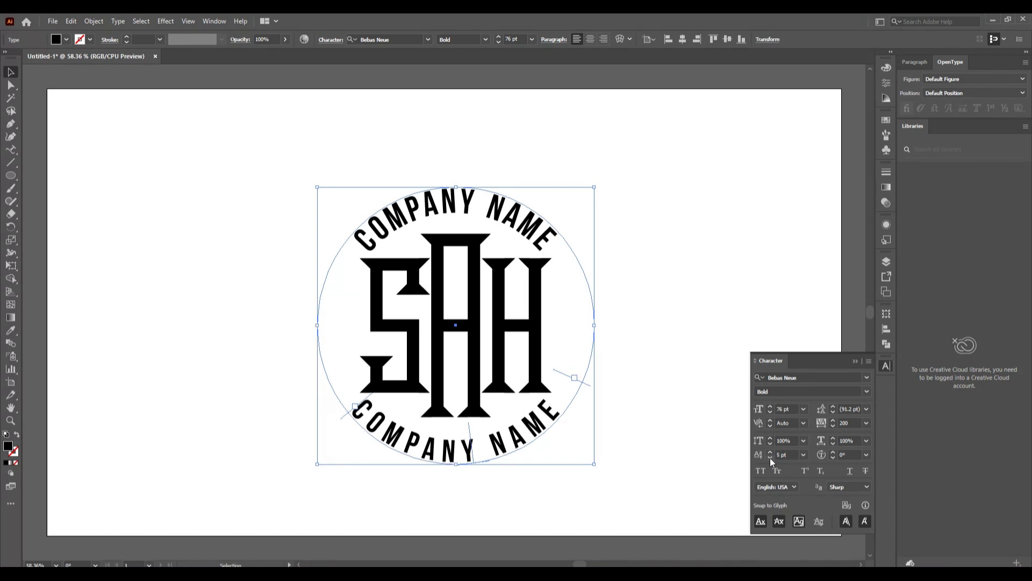
{"action": "left_click", "coordinate": [675, 451]}
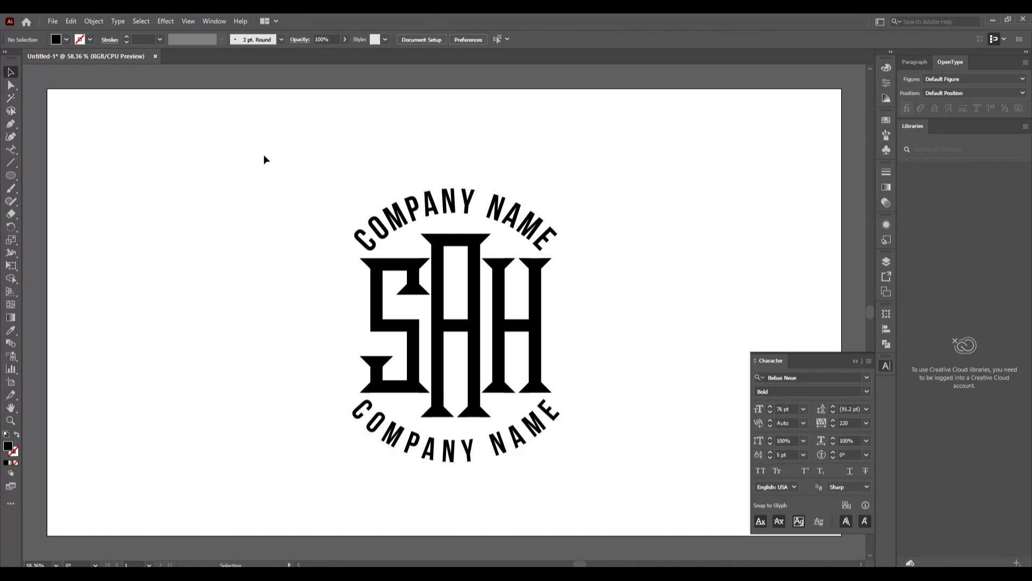
Draw a circle around the emblem with no fill and a black outline
{"action": "left_click", "coordinate": [10, 175]}
{"action": "left_click", "coordinate": [63, 40]}
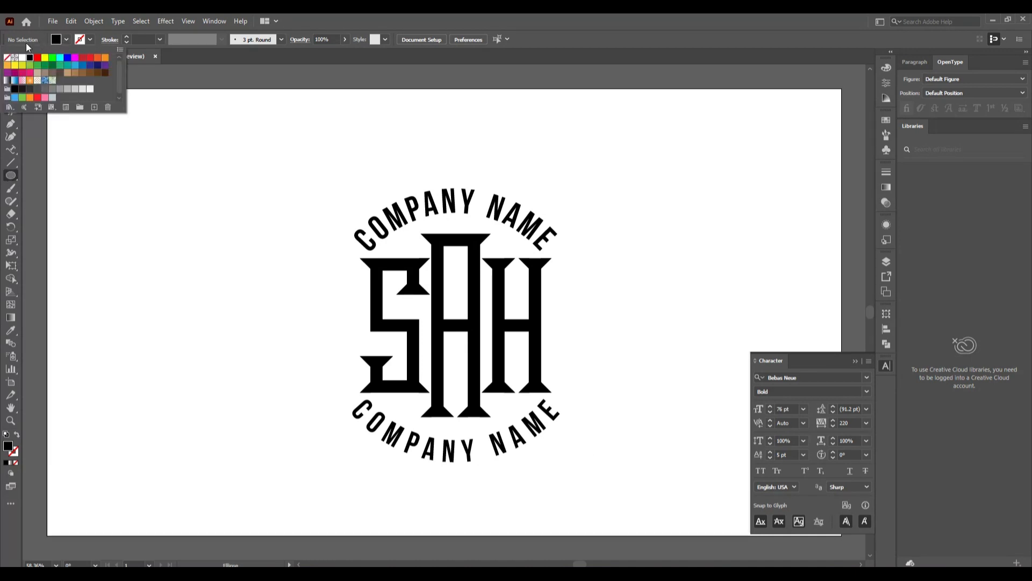
{"action": "left_click", "coordinate": [7, 57]}
{"action": "left_click", "coordinate": [90, 39]}
{"action": "left_click", "coordinate": [29, 57]}
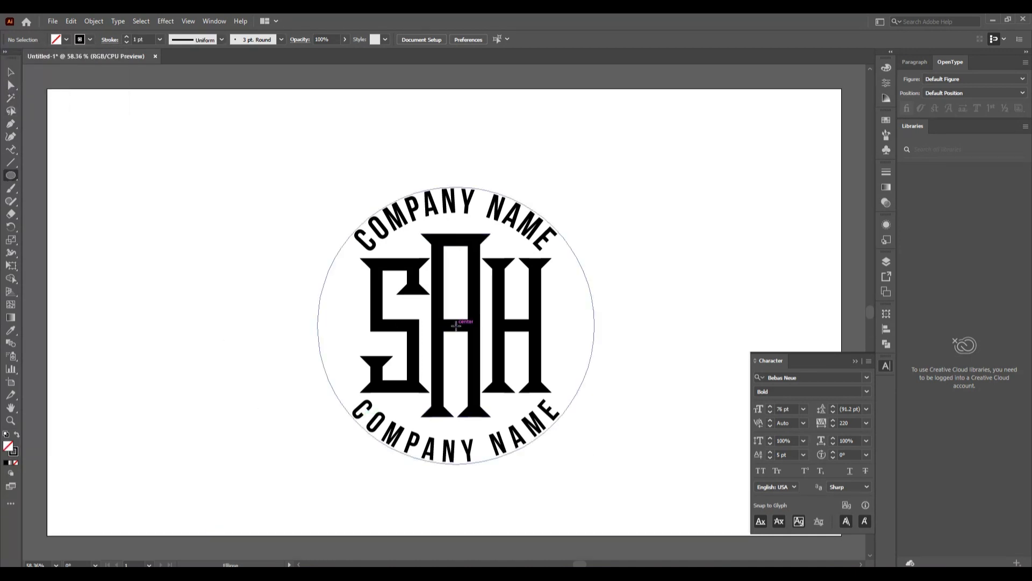
{"action": "left_click_drag", "start_coordinate": [456, 324], "coordinate": [563, 473]}
Convert both curved COMPANY NAME texts to outlines and scale them up together
{"action": "key", "text": "v"}
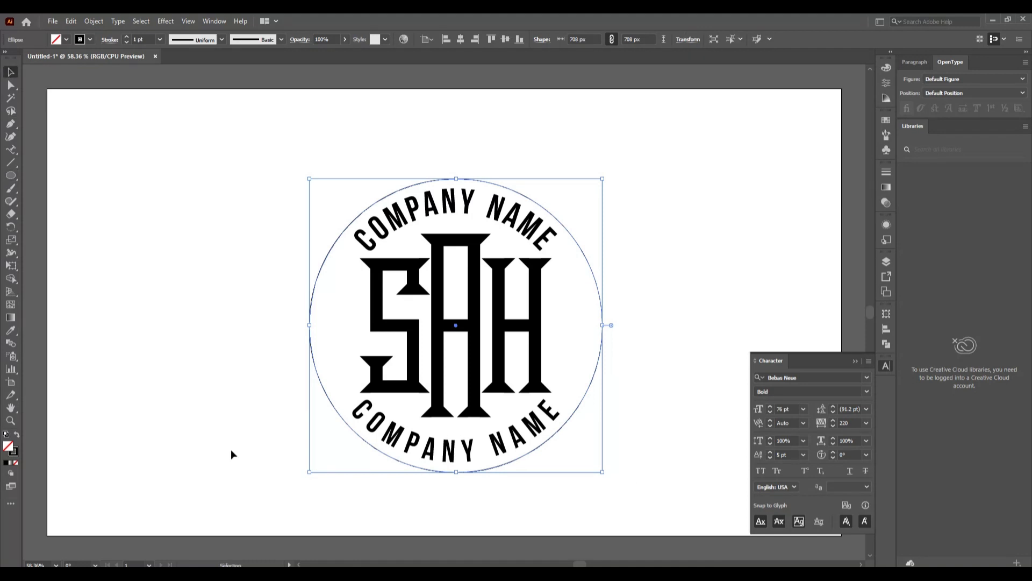
{"action": "left_click", "coordinate": [497, 451]}
{"action": "left_click", "coordinate": [372, 240], "text": "shift"}
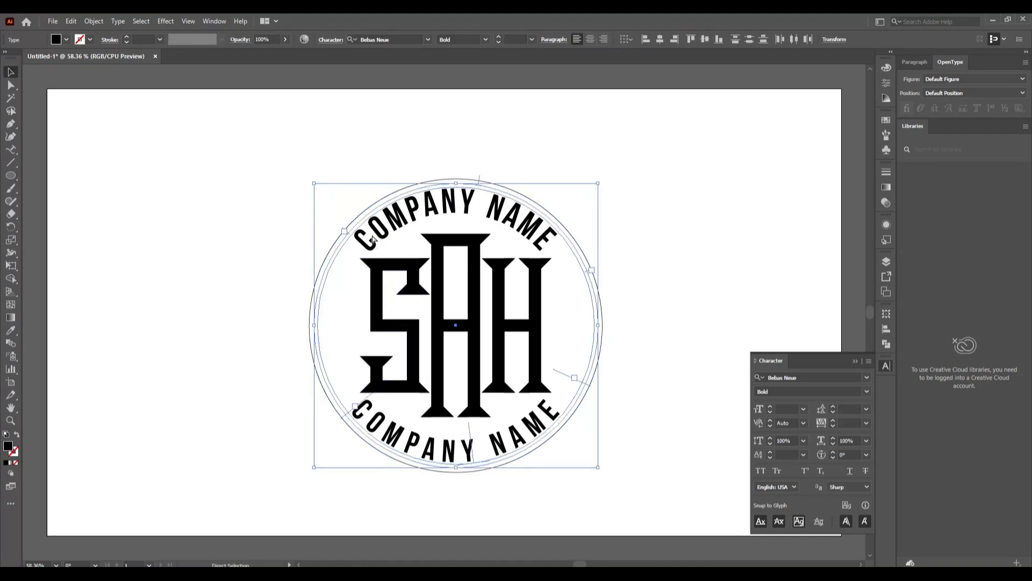
{"action": "key", "text": "ctrl+shift+o"}
{"action": "left_click", "coordinate": [250, 176]}
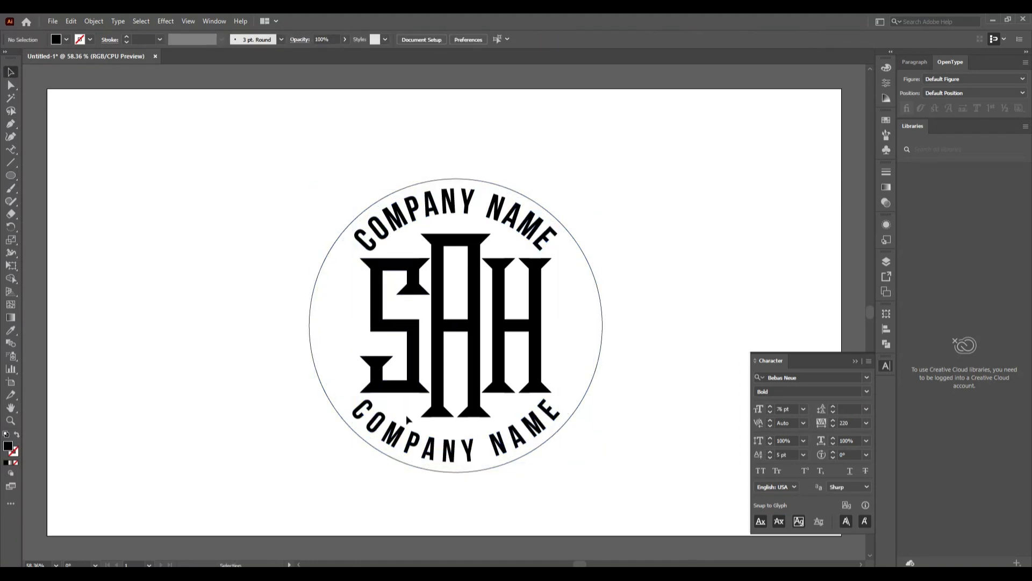
{"action": "left_click", "coordinate": [516, 438]}
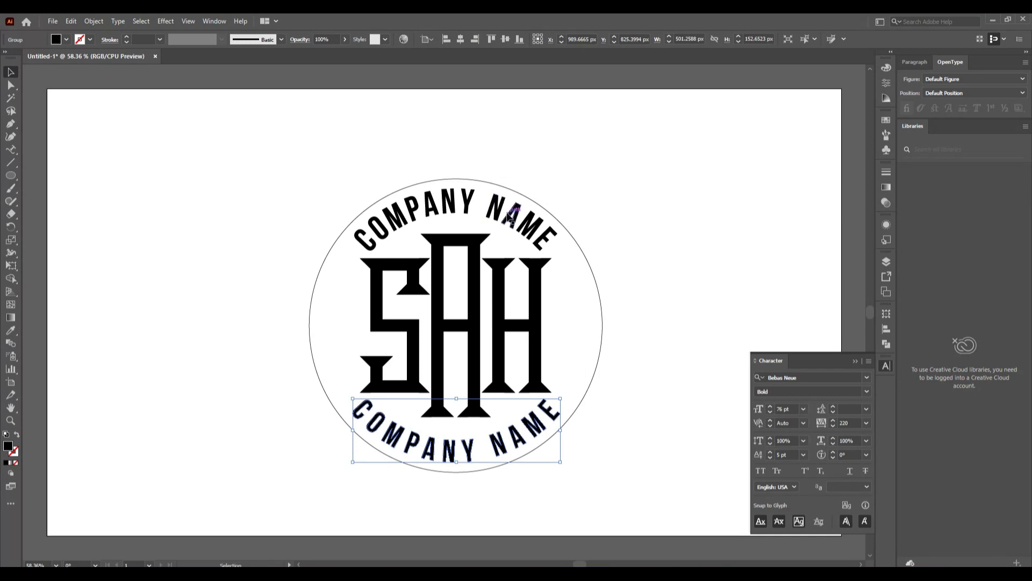
{"action": "left_click", "coordinate": [508, 217], "text": "shift"}
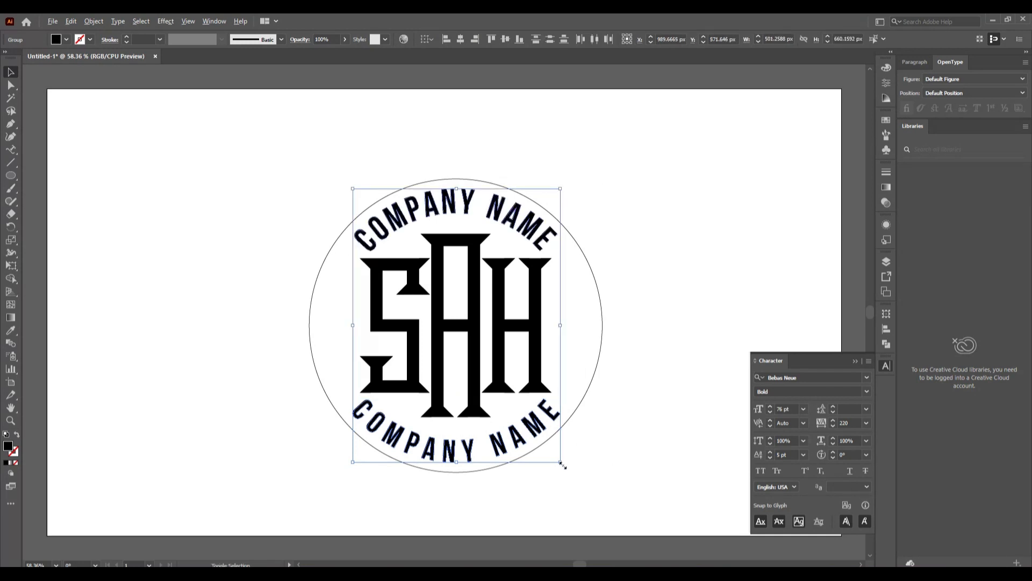
{"action": "left_click_drag", "start_coordinate": [562, 465], "coordinate": [569, 474]}
Shrink the thin circle to about 580 px, just inside the text
{"action": "left_click", "coordinate": [605, 489]}
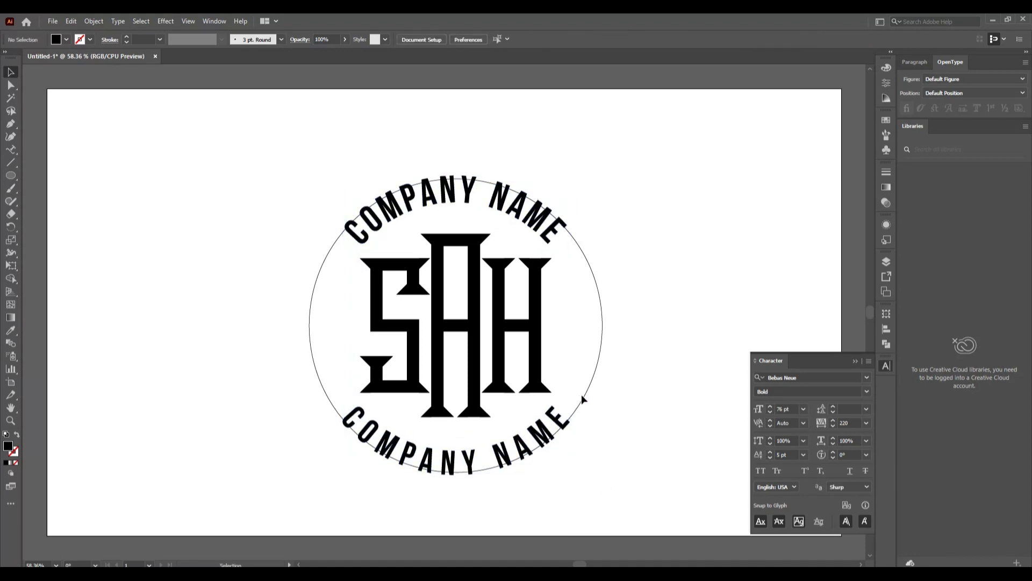
{"action": "left_click", "coordinate": [585, 395]}
{"action": "left_click_drag", "start_coordinate": [602, 473], "coordinate": [576, 446]}
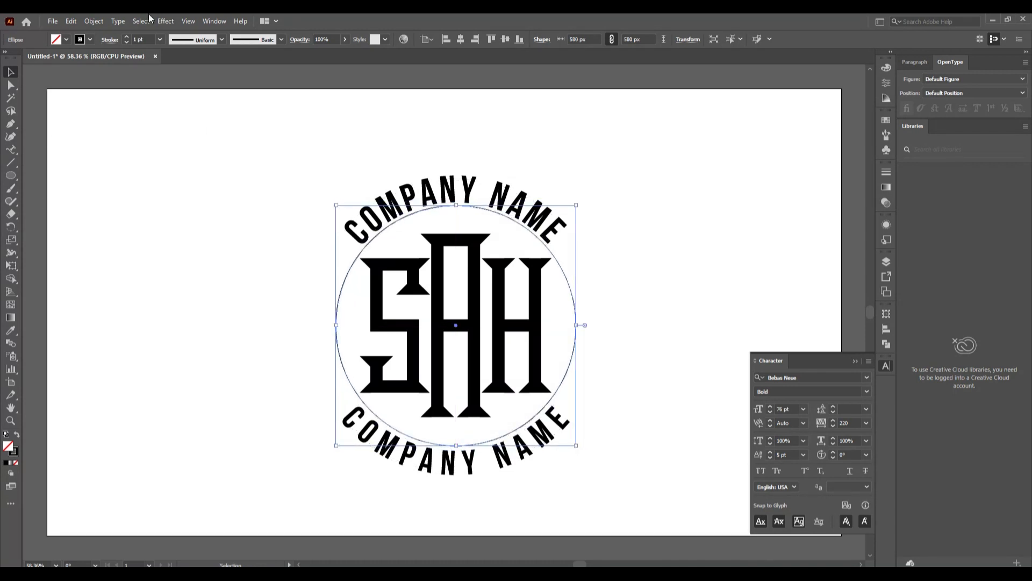
Give the circle a 10 pt stroke aligned to the outside
{"action": "left_click", "coordinate": [126, 37]}
{"action": "left_click", "coordinate": [126, 38]}
{"action": "left_click", "coordinate": [126, 38]}
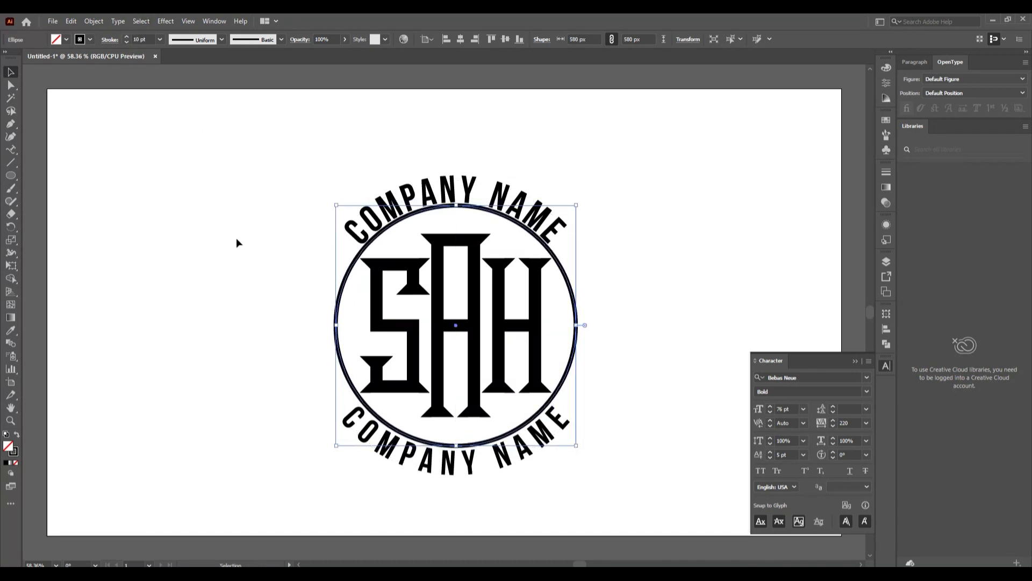
{"action": "left_click", "coordinate": [237, 243]}
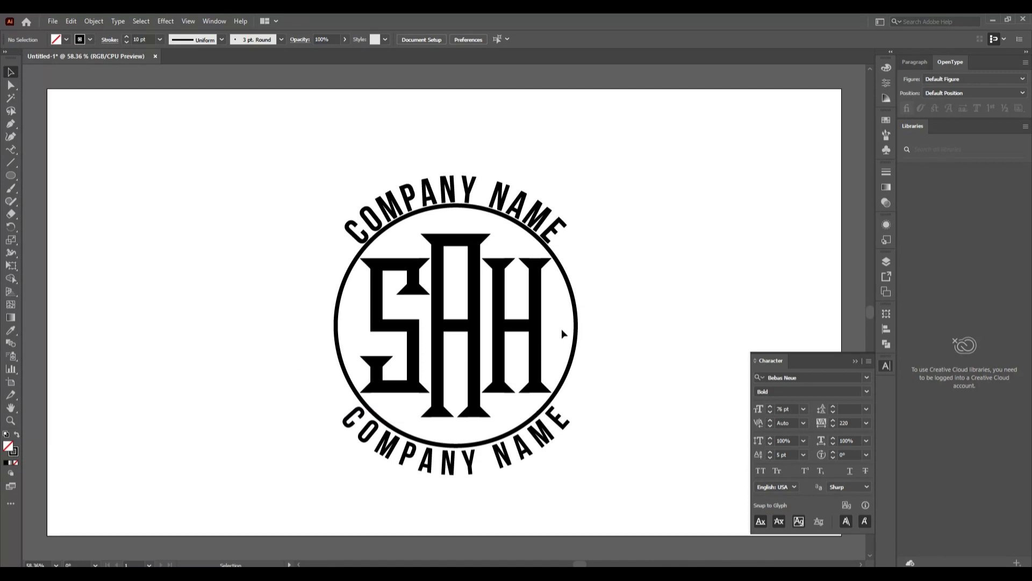
{"action": "left_click", "coordinate": [577, 351]}
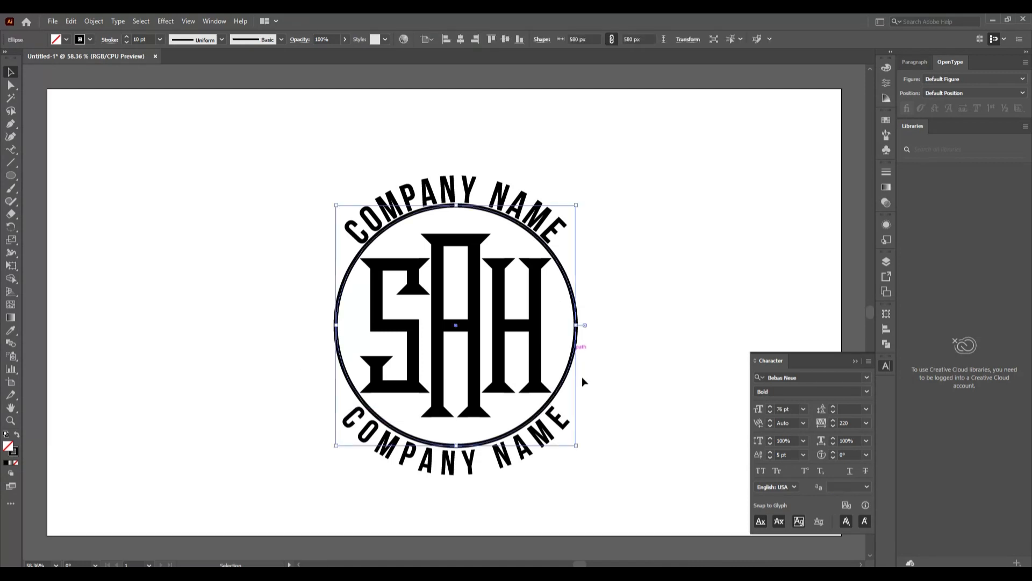
{"action": "left_click", "coordinate": [110, 40]}
{"action": "left_click", "coordinate": [66, 95]}
{"action": "left_click", "coordinate": [194, 298]}
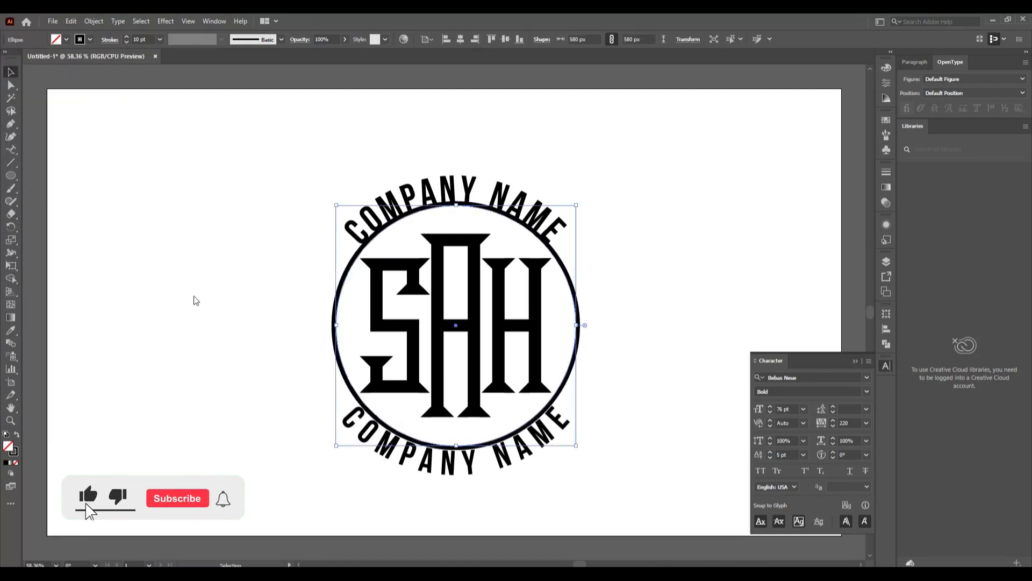
Enlarge both COMPANY NAME arcs slightly to clear the ring
{"action": "left_click", "coordinate": [168, 325]}
{"action": "left_click", "coordinate": [469, 467]}
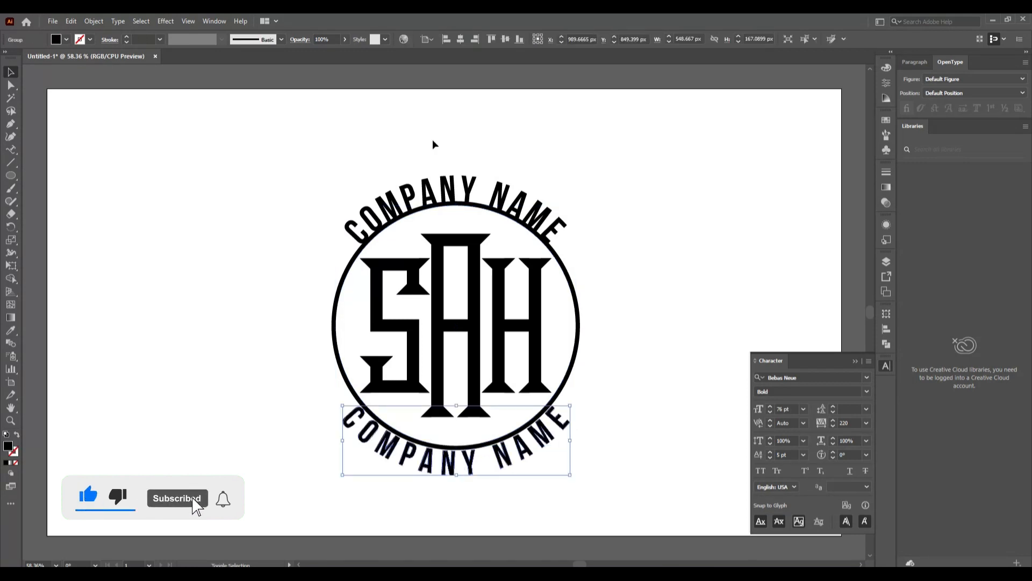
{"action": "left_click", "coordinate": [447, 189], "text": "shift"}
{"action": "left_click_drag", "start_coordinate": [570, 476], "coordinate": [577, 483]}
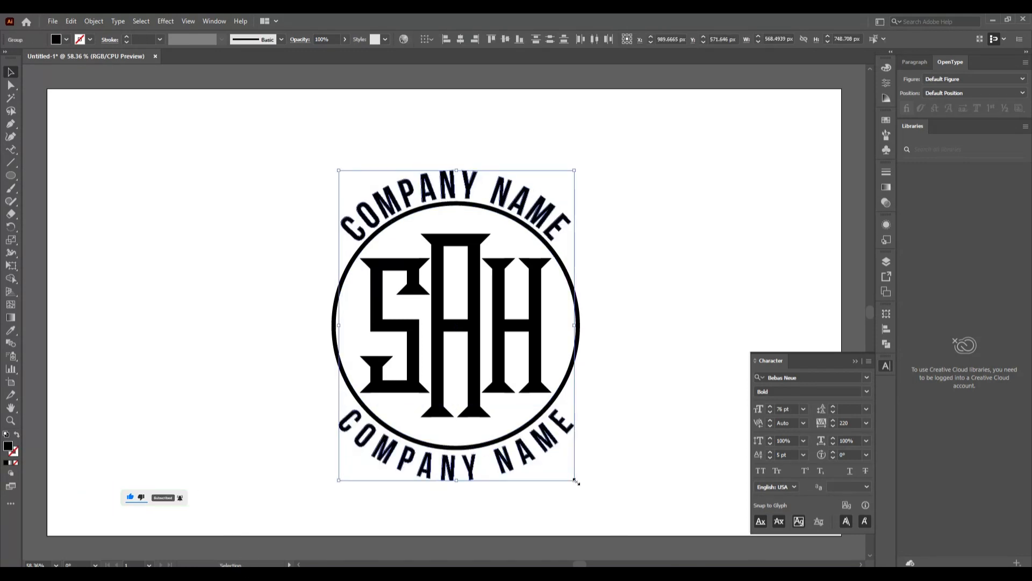
{"action": "left_click", "coordinate": [567, 391]}
Copy the ring, paste it in place, and scale the copy to 769 px
{"action": "left_click", "coordinate": [70, 21]}
{"action": "left_click", "coordinate": [90, 74]}
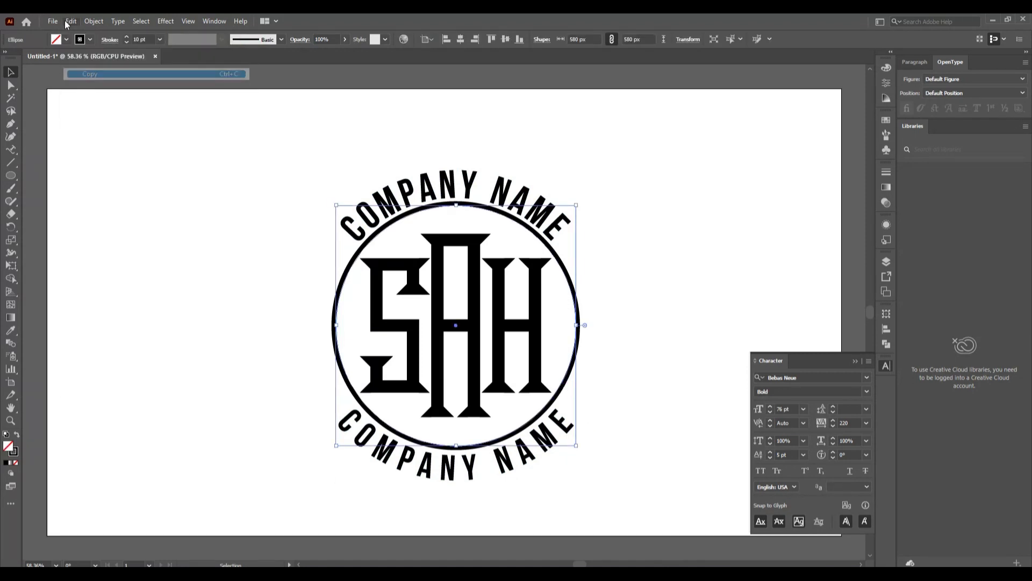
{"action": "left_click", "coordinate": [69, 21]}
{"action": "left_click", "coordinate": [108, 122]}
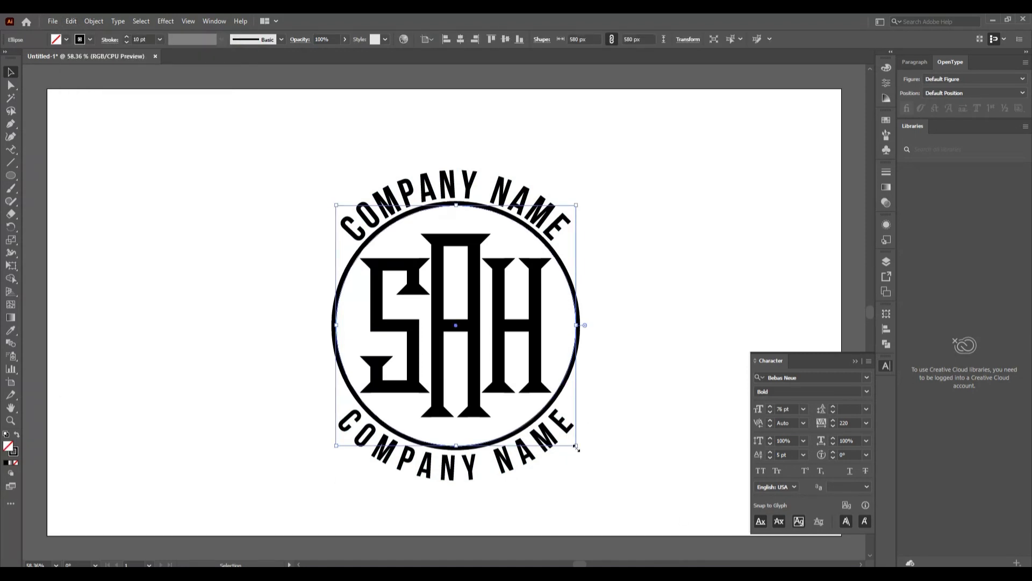
{"action": "left_click_drag", "start_coordinate": [576, 447], "coordinate": [619, 488]}
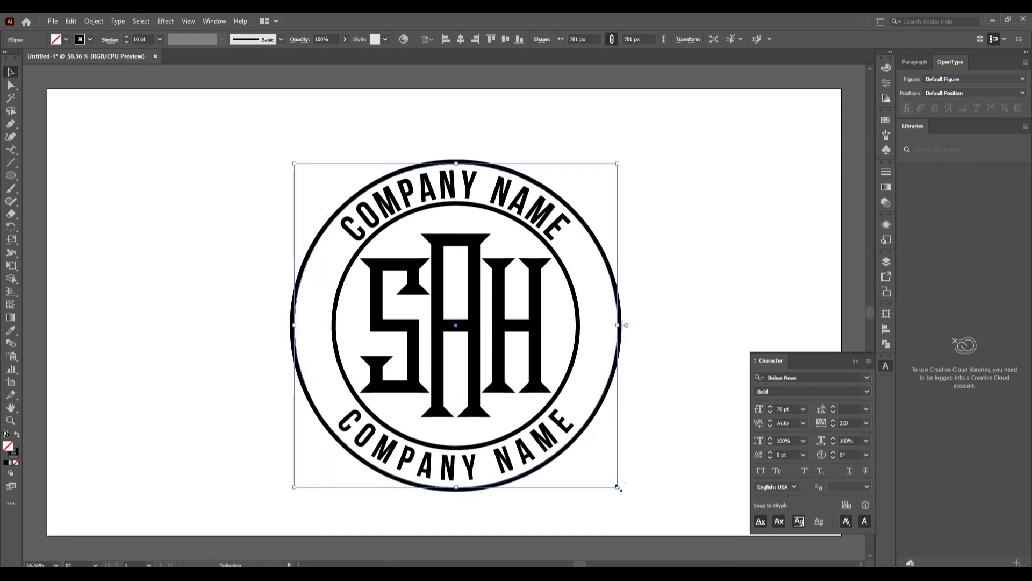
{"action": "left_click_drag", "start_coordinate": [619, 488], "coordinate": [615, 486]}
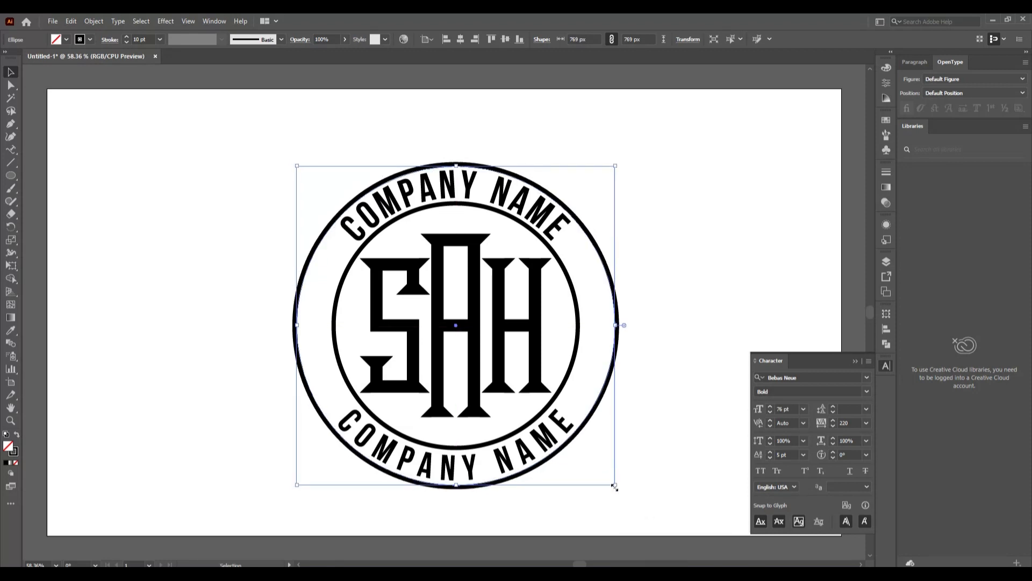
Set the outer ring's stroke to 15 pt and collapse the Character panel
{"action": "left_click", "coordinate": [127, 36]}
{"action": "left_click", "coordinate": [127, 36]}
{"action": "left_click", "coordinate": [127, 36]}
{"action": "left_click", "coordinate": [127, 36]}
{"action": "left_click", "coordinate": [127, 36]}
{"action": "left_click", "coordinate": [201, 209]}
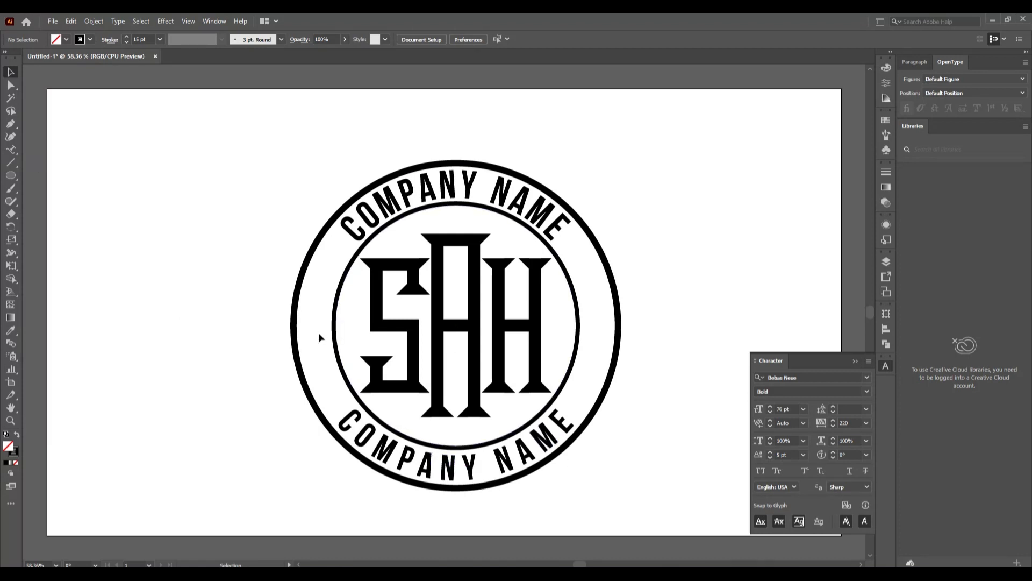
{"action": "left_click", "coordinate": [856, 361]}
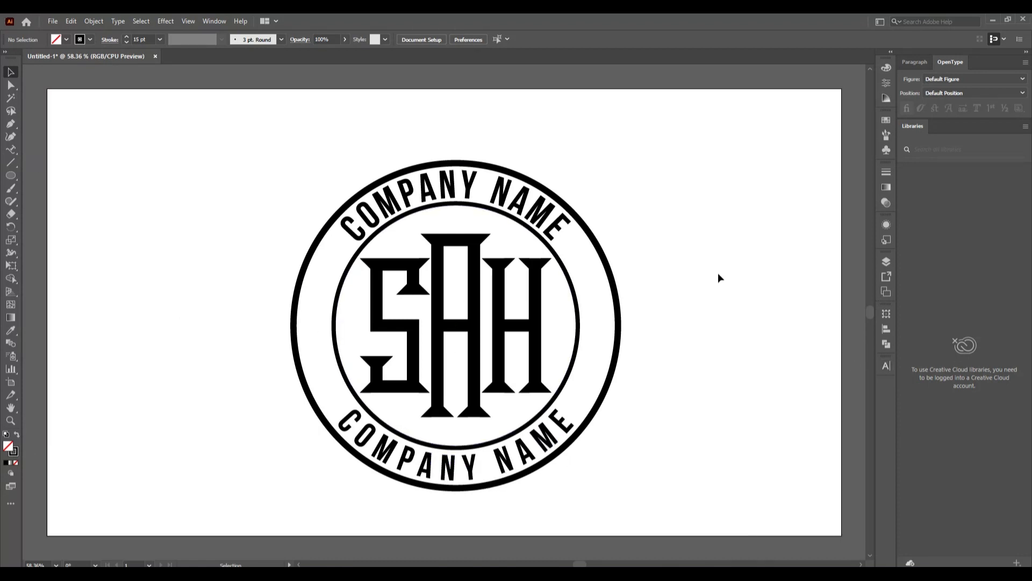
Draw a small star left of the top text with black fill and no stroke
{"action": "left_click_drag", "start_coordinate": [7, 179], "coordinate": [62, 226]}
{"action": "left_click_drag", "start_coordinate": [337, 249], "coordinate": [343, 261]}
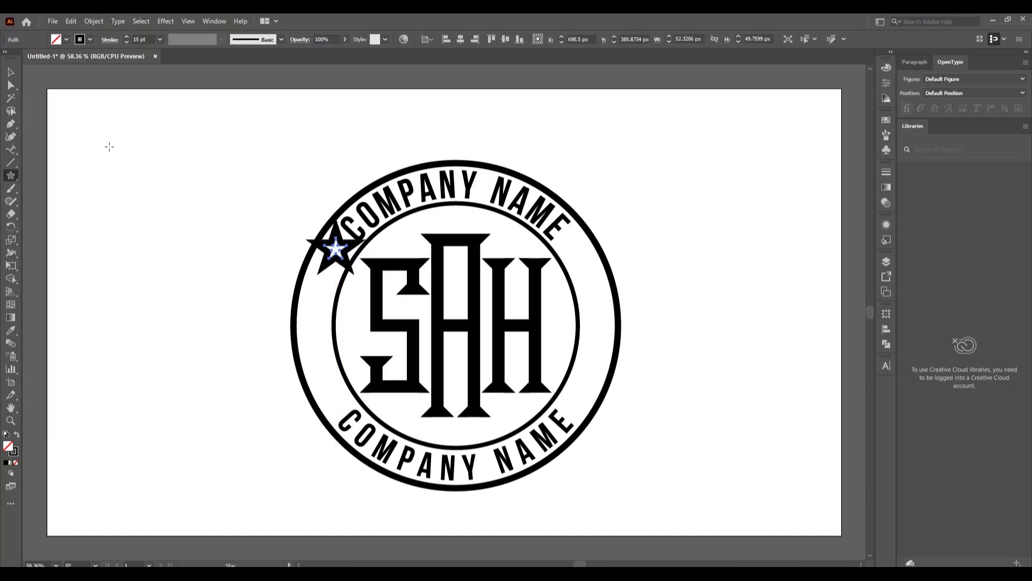
{"action": "left_click", "coordinate": [126, 42]}
{"action": "left_click", "coordinate": [80, 39]}
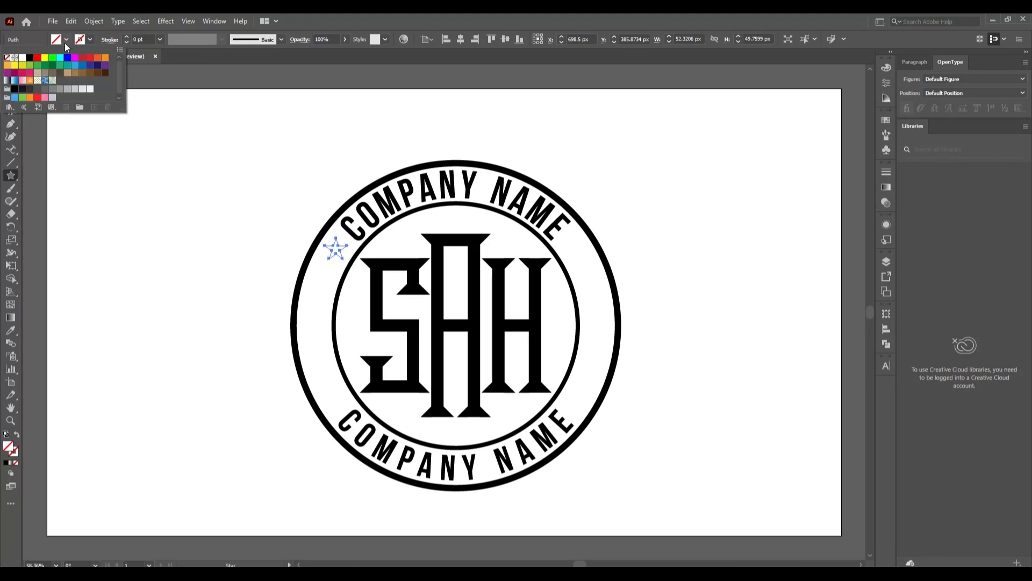
{"action": "left_click", "coordinate": [30, 58]}
{"action": "key", "text": "v"}
{"action": "left_click", "coordinate": [162, 220]}
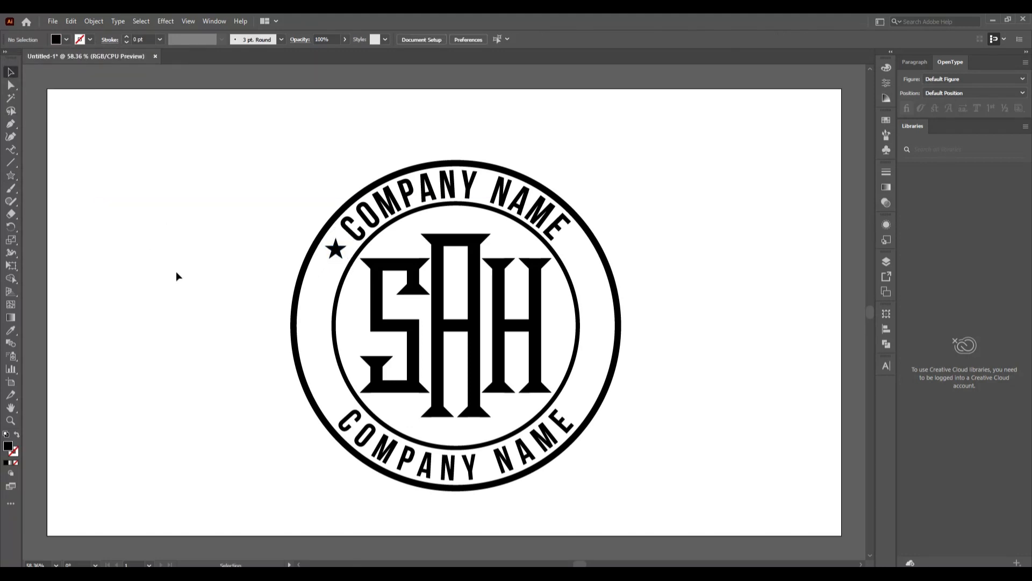
{"action": "left_click", "coordinate": [337, 250]}
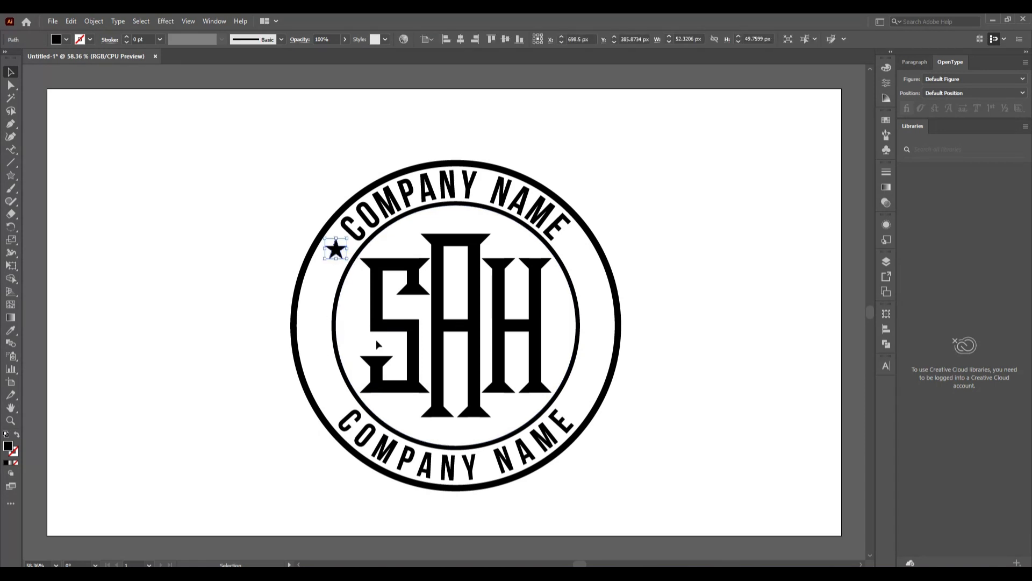
{"action": "left_click", "coordinate": [10, 226]}
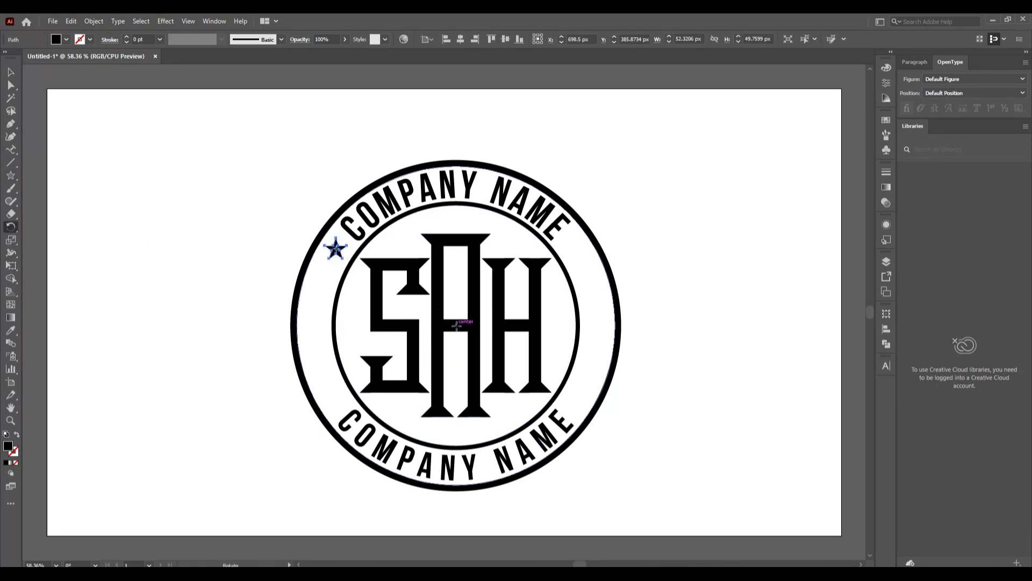
Copy the star rotated 360/30 degrees around the emblem's centre
{"action": "left_click", "coordinate": [456, 325], "text": "alt"}
{"action": "key", "text": "BackSpace"}
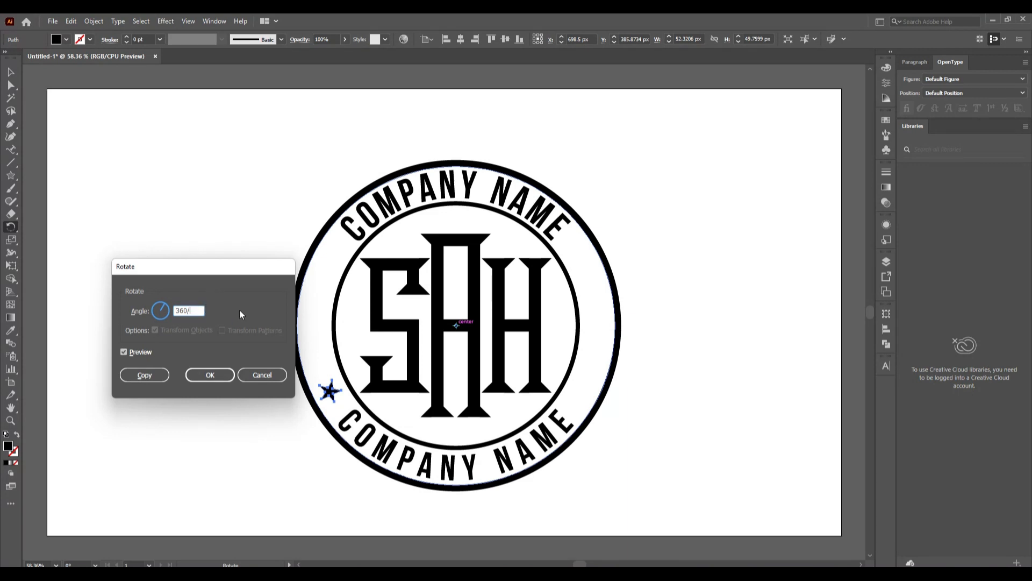
{"action": "type", "text": "360/30"}
{"action": "left_click", "coordinate": [145, 375]}
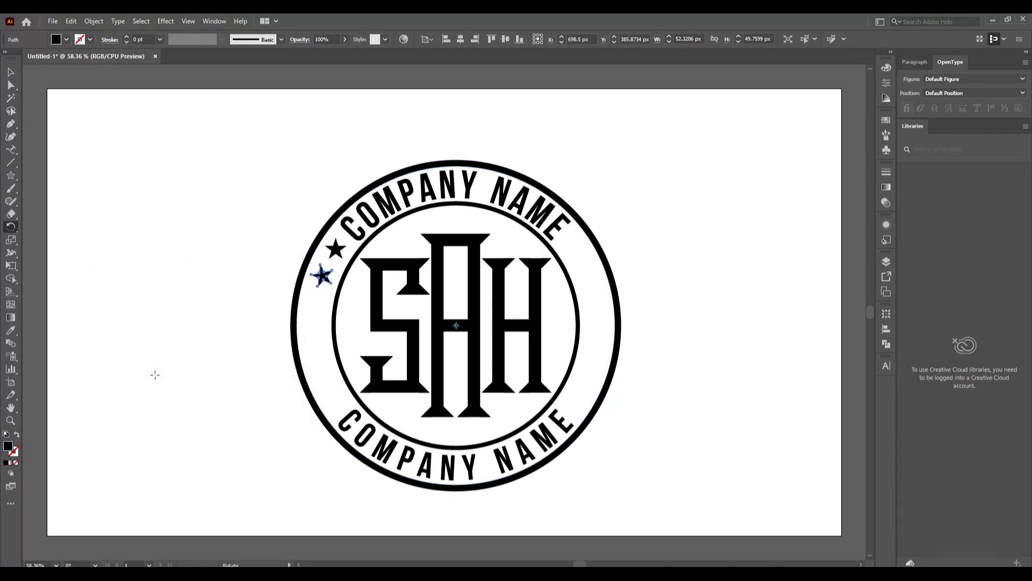
Repeat the rotated star copy around the ring with Ctrl+D, undoing two extra copies
{"action": "key", "text": "ctrl+d"}
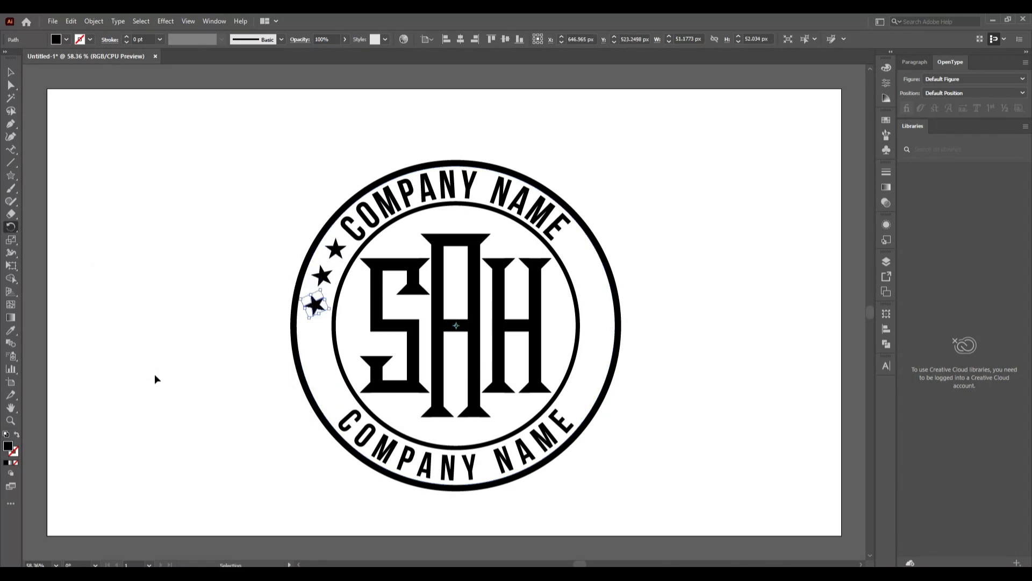
{"action": "key", "text": "ctrl+d"}
{"action": "key", "text": "ctrl+d"}
{"action": "key", "text": "ctrl+d"}
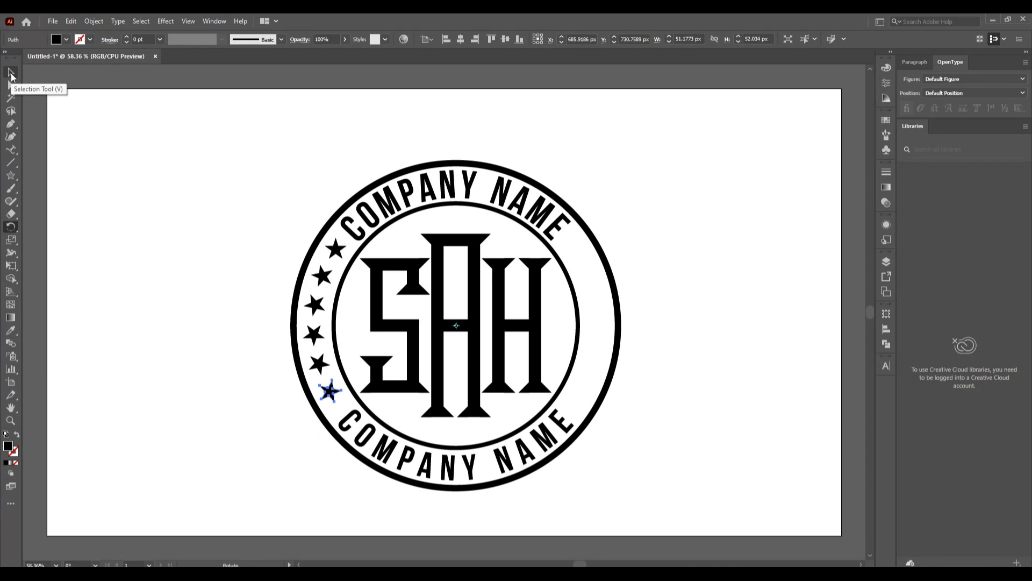
{"action": "key", "text": "ctrl+z"}
{"action": "key", "text": "ctrl+z"}
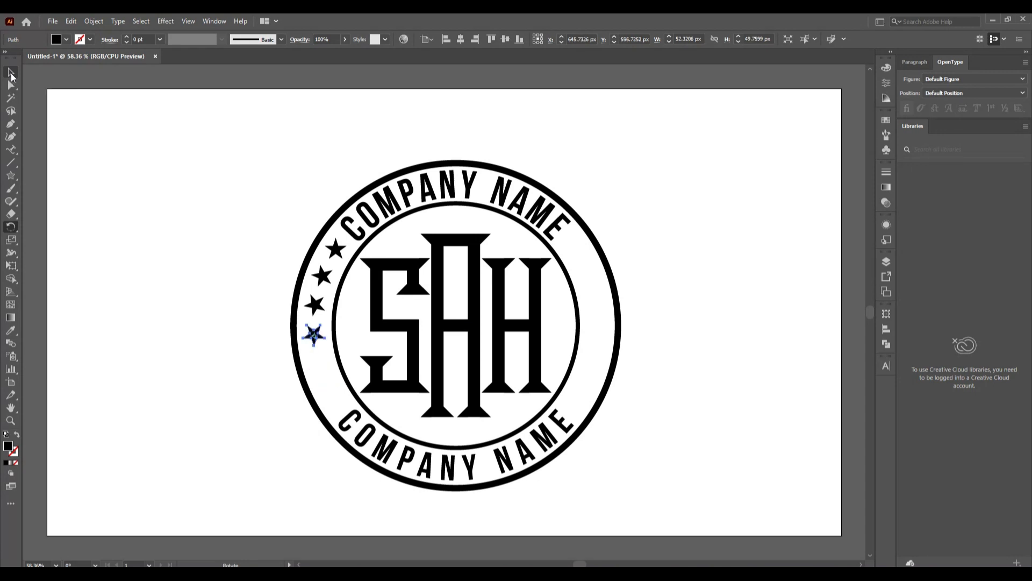
{"action": "key", "text": "ctrl+d"}
{"action": "key", "text": "ctrl+d"}
{"action": "key", "text": "ctrl+d"}
{"action": "key", "text": "ctrl+d"}
{"action": "key", "text": "ctrl+d"}
{"action": "key", "text": "ctrl+d"}
{"action": "key", "text": "ctrl+d"}
{"action": "key", "text": "ctrl+d"}
{"action": "key", "text": "ctrl+d"}
{"action": "key", "text": "ctrl+d"}
{"action": "key", "text": "ctrl+d"}
{"action": "key", "text": "ctrl+d"}
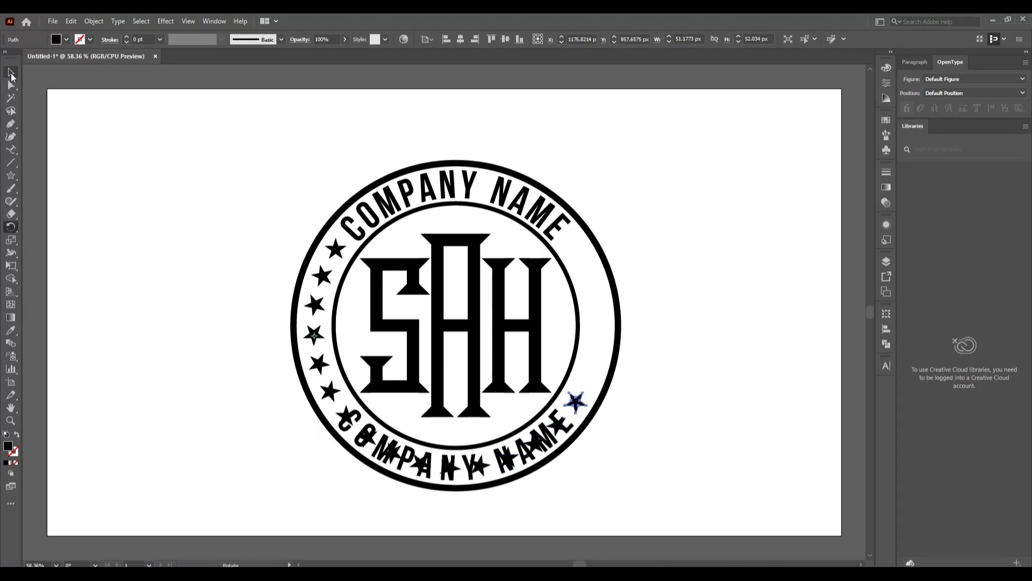
{"action": "key", "text": "ctrl+d"}
{"action": "key", "text": "ctrl+d"}
{"action": "key", "text": "ctrl+d"}
{"action": "key", "text": "ctrl+d"}
{"action": "key", "text": "ctrl+d"}
{"action": "key", "text": "ctrl+d"}
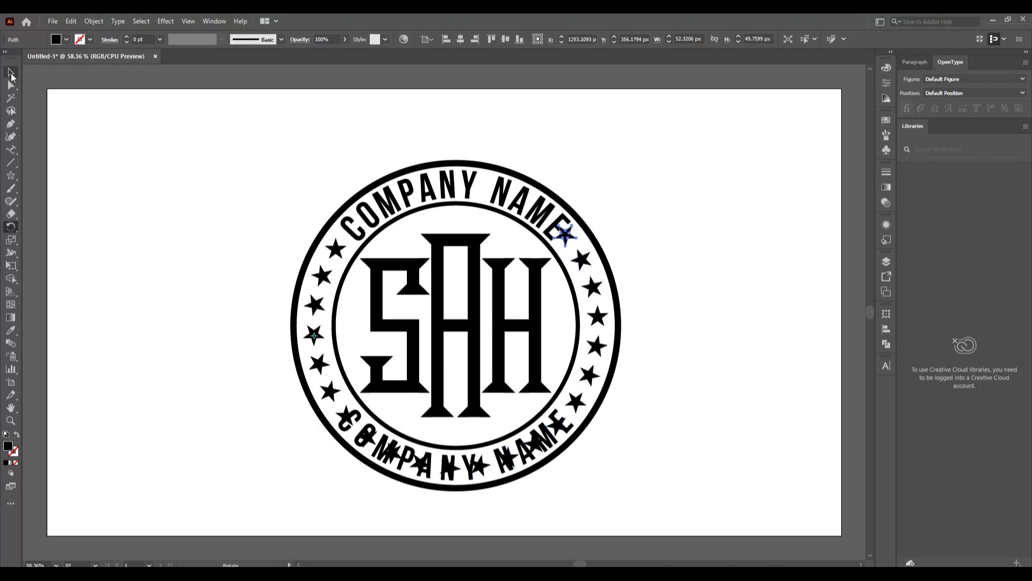
Delete the nine stars along the bottom that overlap the COMPANY NAME text
{"action": "left_click", "coordinate": [11, 72]}
{"action": "left_click", "coordinate": [179, 383]}
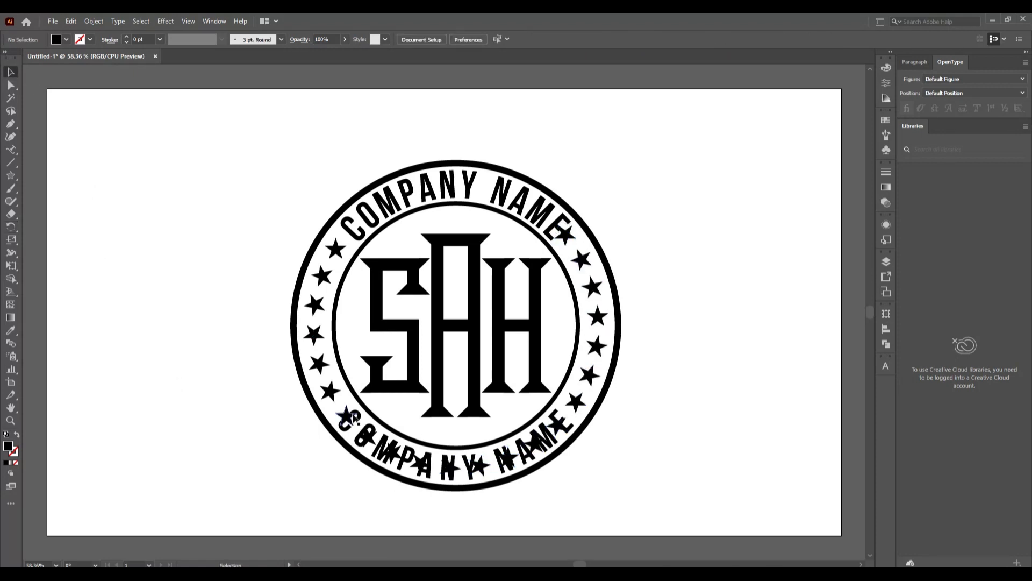
{"action": "left_click", "coordinate": [351, 417]}
{"action": "left_click", "coordinate": [370, 437], "text": "shift"}
{"action": "left_click", "coordinate": [395, 454], "text": "shift"}
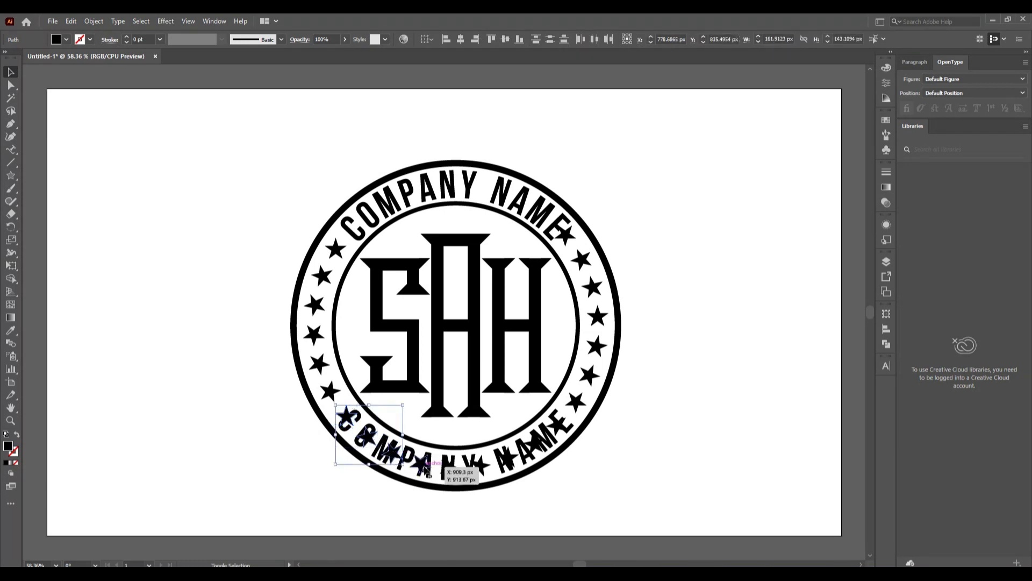
{"action": "left_click", "coordinate": [422, 465], "text": "shift"}
{"action": "left_click", "coordinate": [450, 469], "text": "shift"}
{"action": "left_click", "coordinate": [480, 465], "text": "shift"}
{"action": "left_click", "coordinate": [507, 457], "text": "shift"}
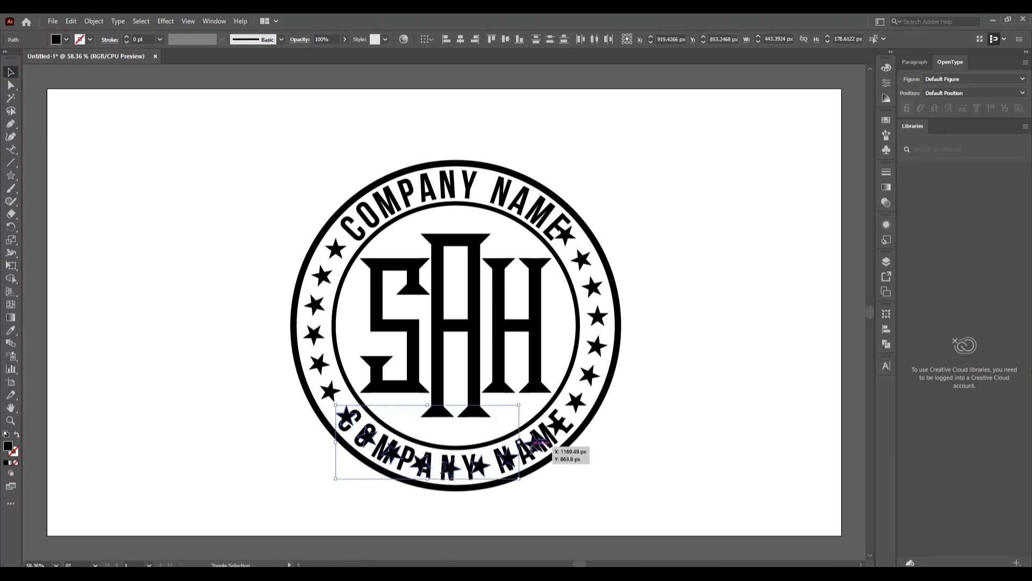
{"action": "left_click", "coordinate": [532, 442], "text": "shift"}
{"action": "left_click", "coordinate": [559, 424], "text": "shift"}
{"action": "key", "text": "Delete"}
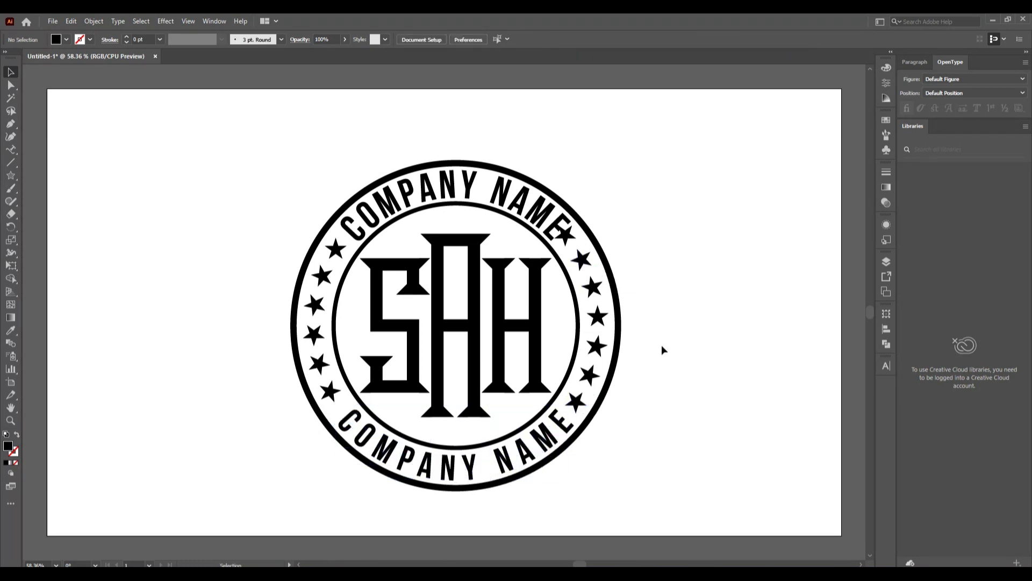
Delete the star overlapping the top NAME and select the six right-side stars
{"action": "left_click", "coordinate": [570, 240]}
{"action": "key", "text": "Delete"}
{"action": "left_click", "coordinate": [576, 402]}
{"action": "left_click", "coordinate": [590, 375], "text": "shift"}
{"action": "left_click", "coordinate": [597, 346], "text": "shift"}
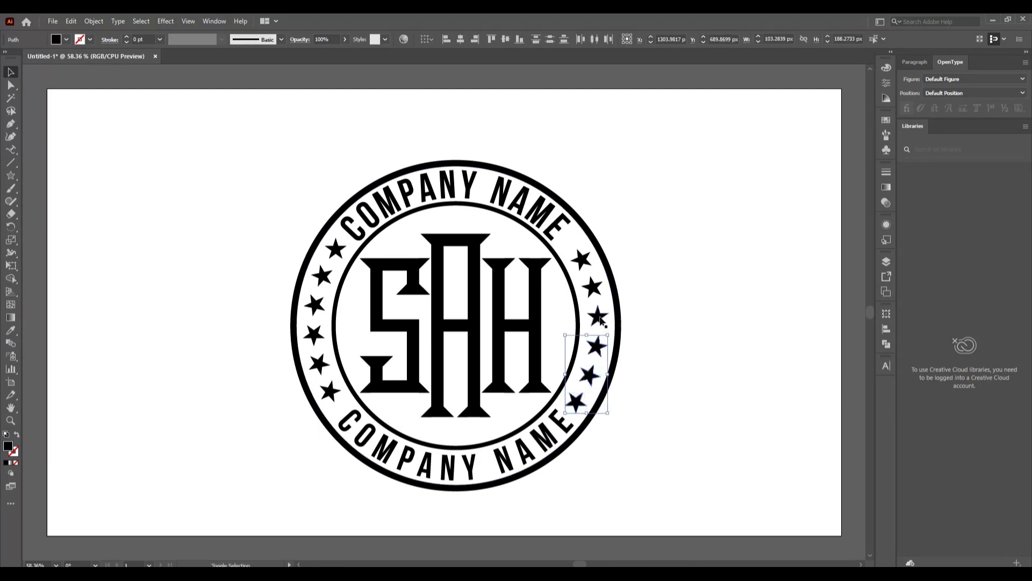
{"action": "left_click", "coordinate": [597, 316], "text": "shift"}
{"action": "left_click", "coordinate": [593, 287], "text": "shift"}
{"action": "left_click", "coordinate": [581, 259], "text": "shift"}
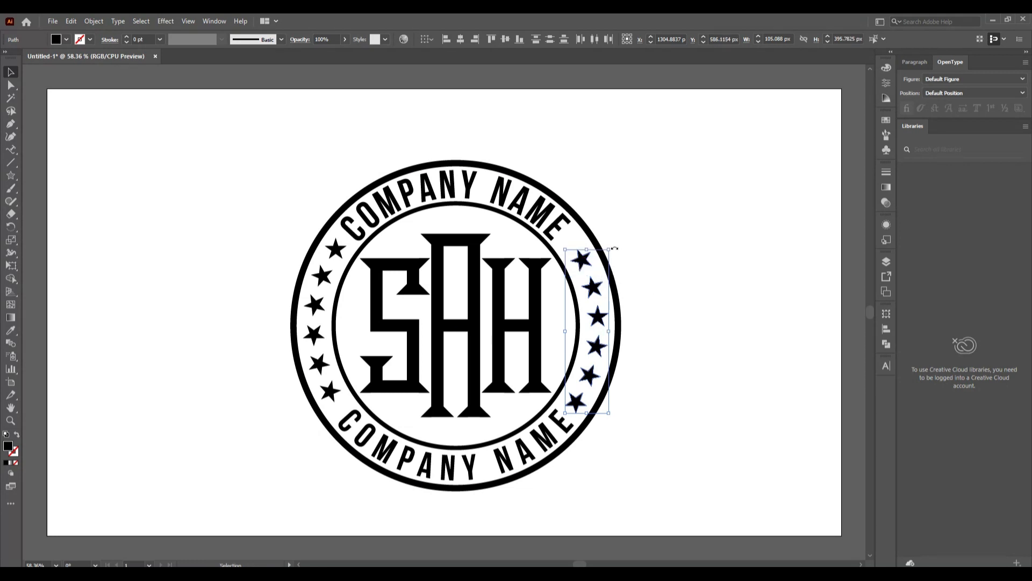
Nudge the six right-side stars up and left, rotating them slightly to follow the ring
{"action": "key", "text": "Up"}
{"action": "key", "text": "Up"}
{"action": "key", "text": "Up"}
{"action": "key", "text": "Up"}
{"action": "key", "text": "Up"}
{"action": "key", "text": "Up"}
{"action": "key", "text": "Up"}
{"action": "key", "text": "Up"}
{"action": "key", "text": "Up"}
{"action": "key", "text": "Up"}
{"action": "key", "text": "Up"}
{"action": "key", "text": "Up"}
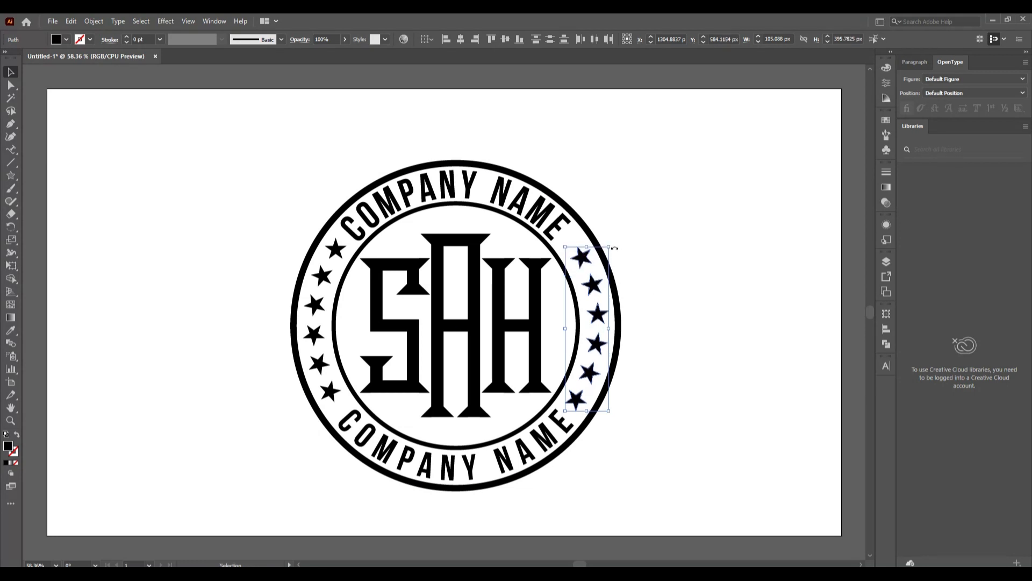
{"action": "key", "text": "Left"}
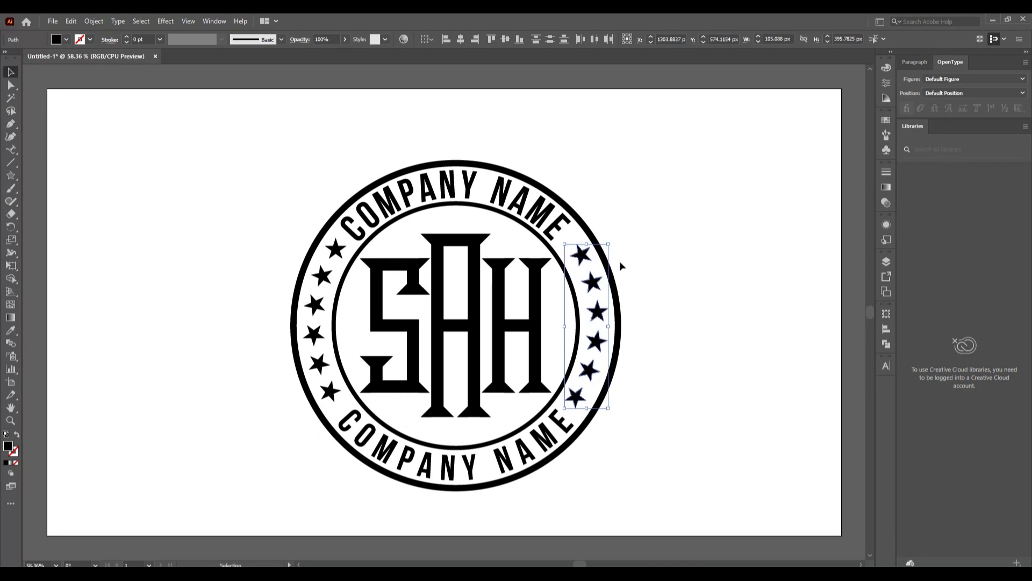
{"action": "left_click_drag", "start_coordinate": [615, 239], "coordinate": [638, 242]}
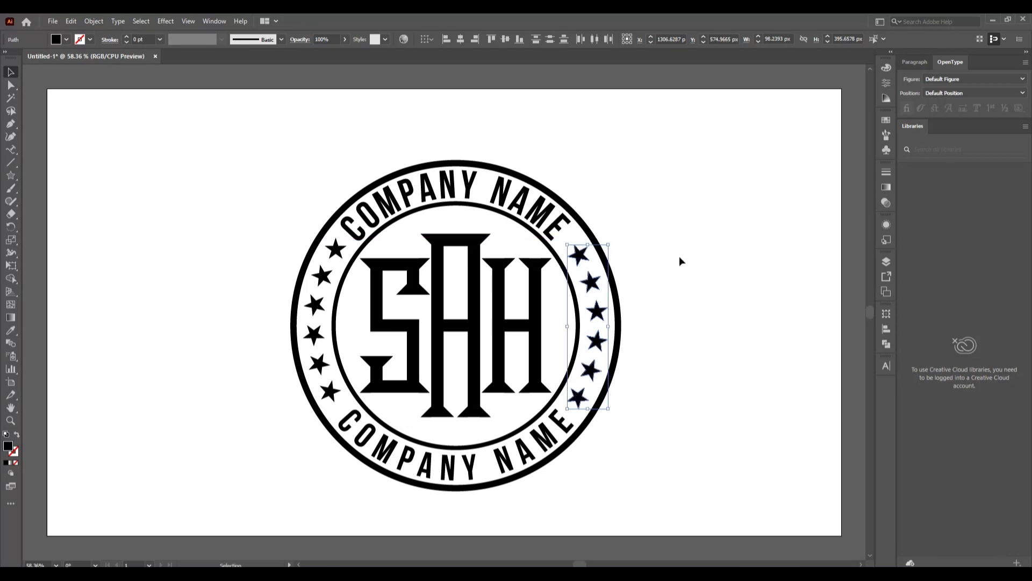
{"action": "left_click", "coordinate": [679, 256]}
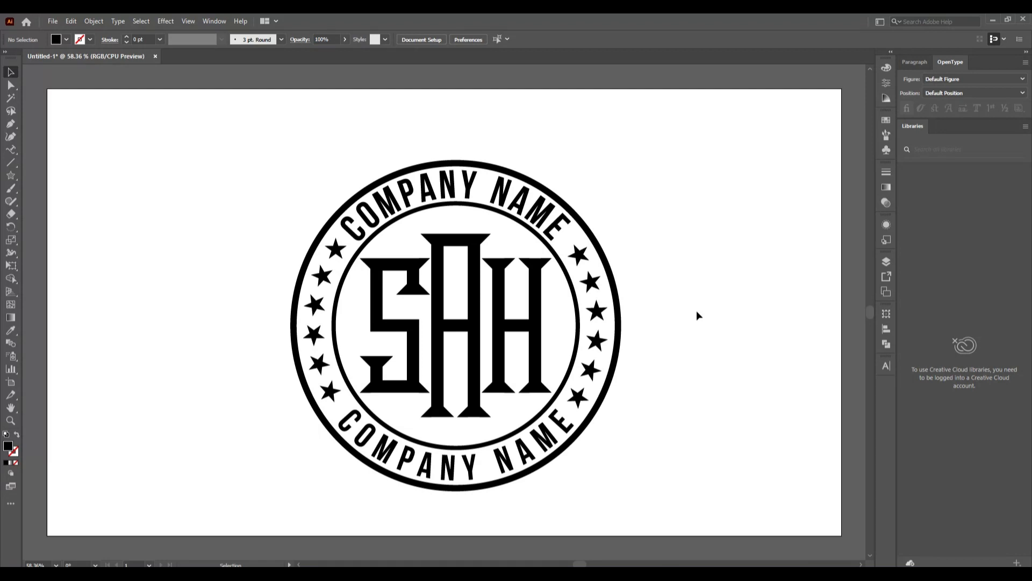
Delete the six stars on the ring's right side
{"action": "left_click", "coordinate": [578, 255]}
{"action": "left_click", "coordinate": [591, 282], "text": "shift"}
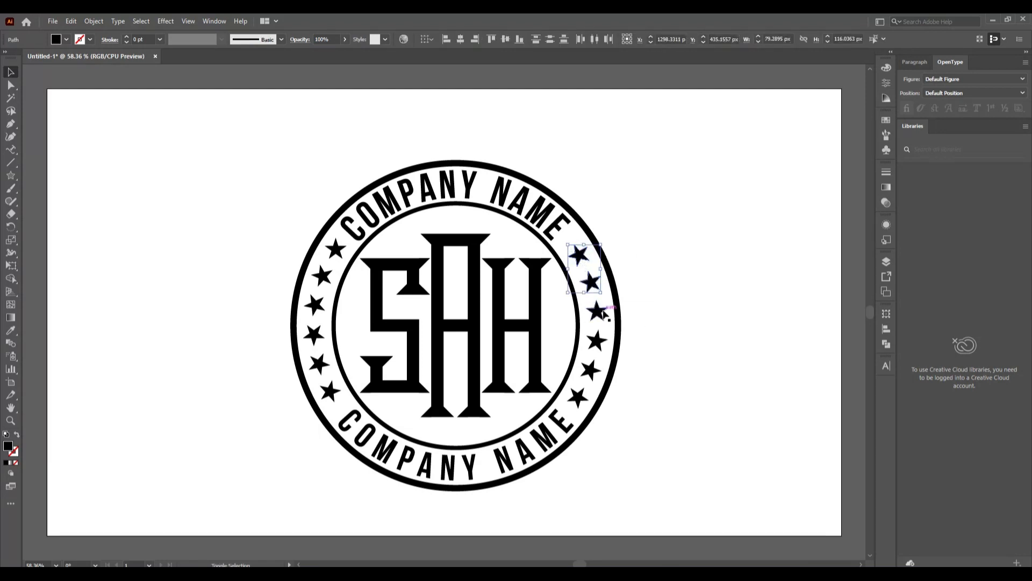
{"action": "left_click", "coordinate": [602, 311], "text": "shift"}
{"action": "left_click", "coordinate": [598, 341], "text": "shift"}
{"action": "left_click", "coordinate": [592, 370], "text": "shift"}
{"action": "left_click", "coordinate": [580, 397], "text": "shift"}
{"action": "key", "text": "Delete"}
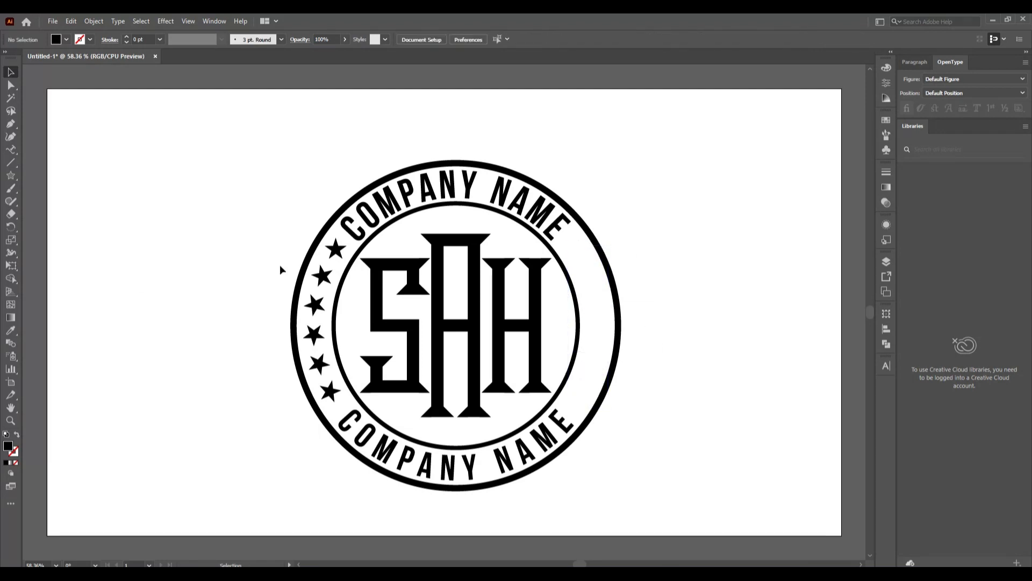
Delete the six stars on the ring's left side
{"action": "left_click", "coordinate": [336, 249]}
{"action": "left_click", "coordinate": [322, 276], "text": "shift"}
{"action": "left_click", "coordinate": [315, 305], "text": "shift"}
{"action": "left_click", "coordinate": [314, 334], "text": "shift"}
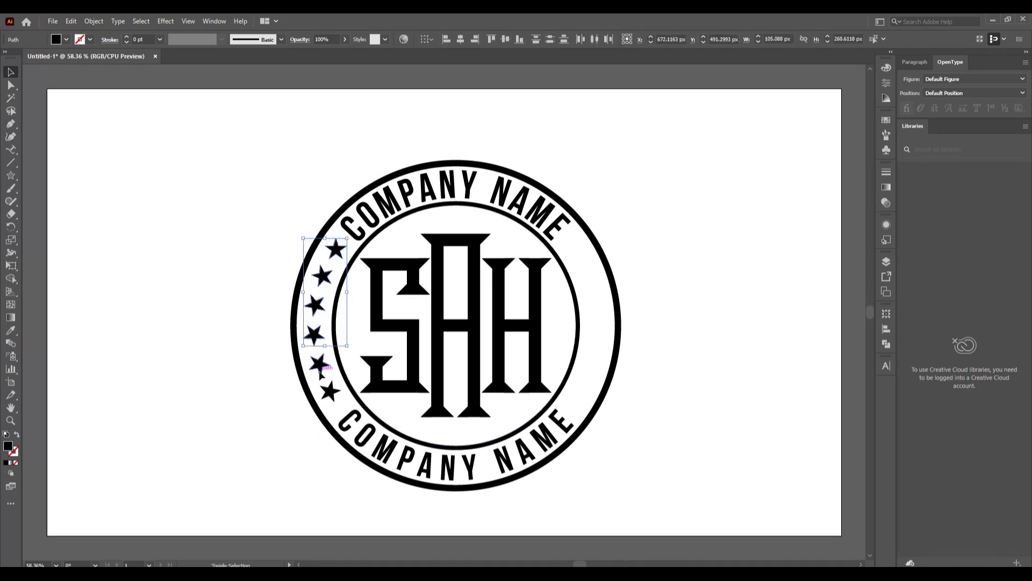
{"action": "left_click", "coordinate": [319, 365], "text": "shift"}
{"action": "left_click", "coordinate": [329, 391], "text": "shift"}
{"action": "key", "text": "Delete"}
Draw a new small star near the ring's upper left with the Star tool
{"action": "left_click", "coordinate": [11, 175]}
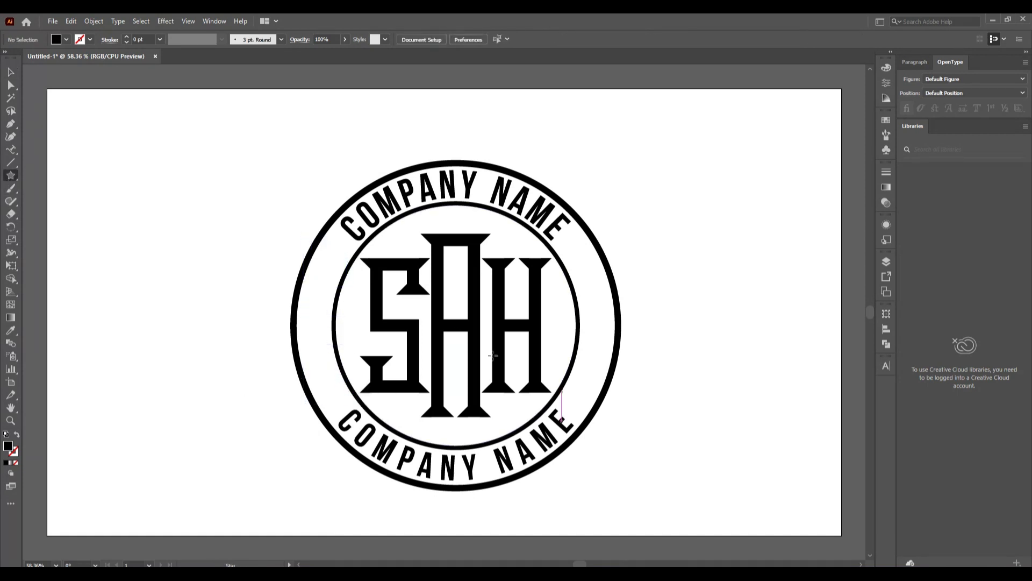
{"action": "left_click_drag", "start_coordinate": [335, 251], "coordinate": [341, 259]}
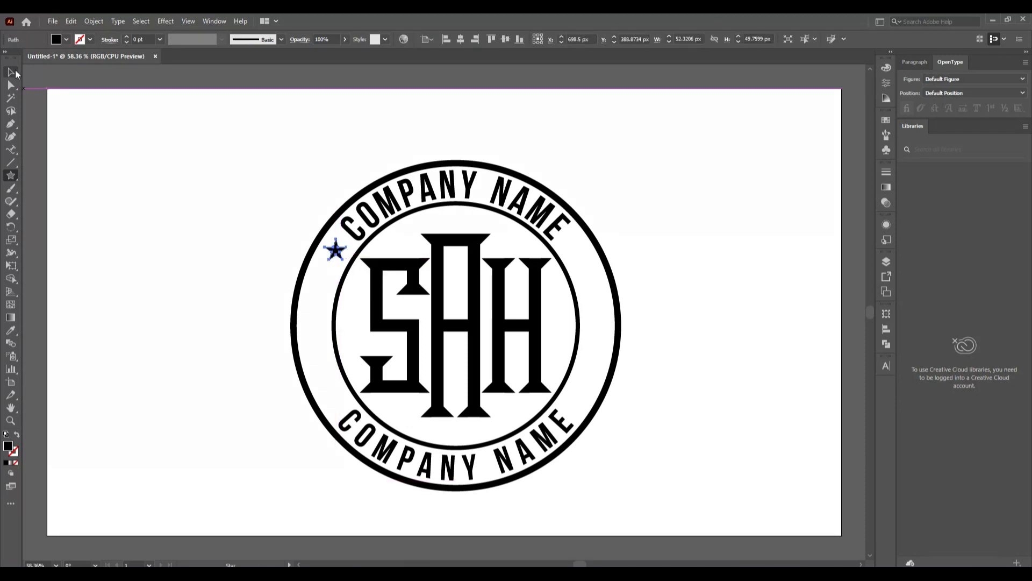
{"action": "left_click", "coordinate": [11, 71]}
{"action": "left_click", "coordinate": [285, 294]}
{"action": "left_click", "coordinate": [335, 250]}
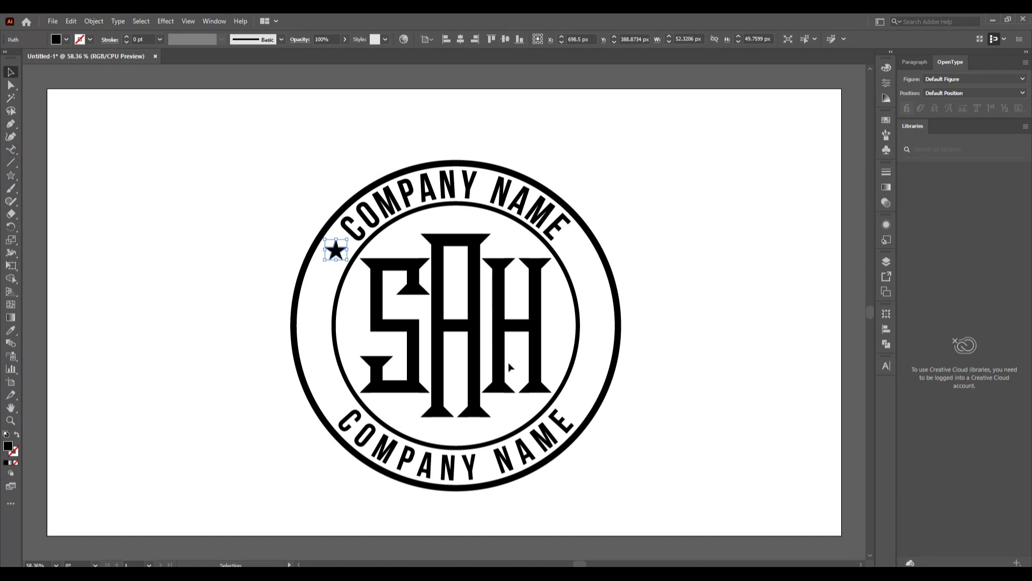
Rotate-copy the star 12° around the emblem centre and repeat down the left side
{"action": "key", "text": "r"}
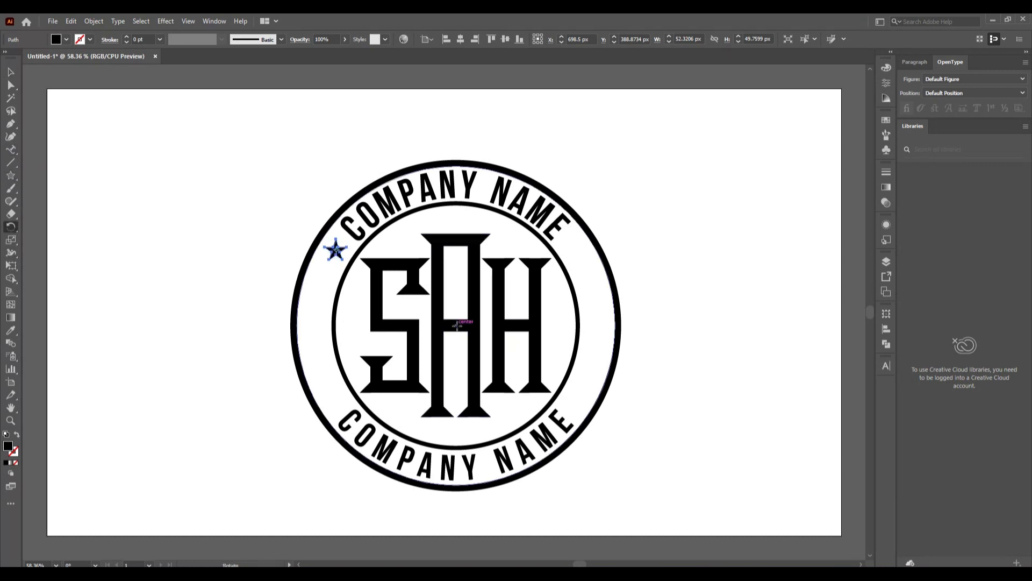
{"action": "left_click", "coordinate": [456, 325], "text": "alt"}
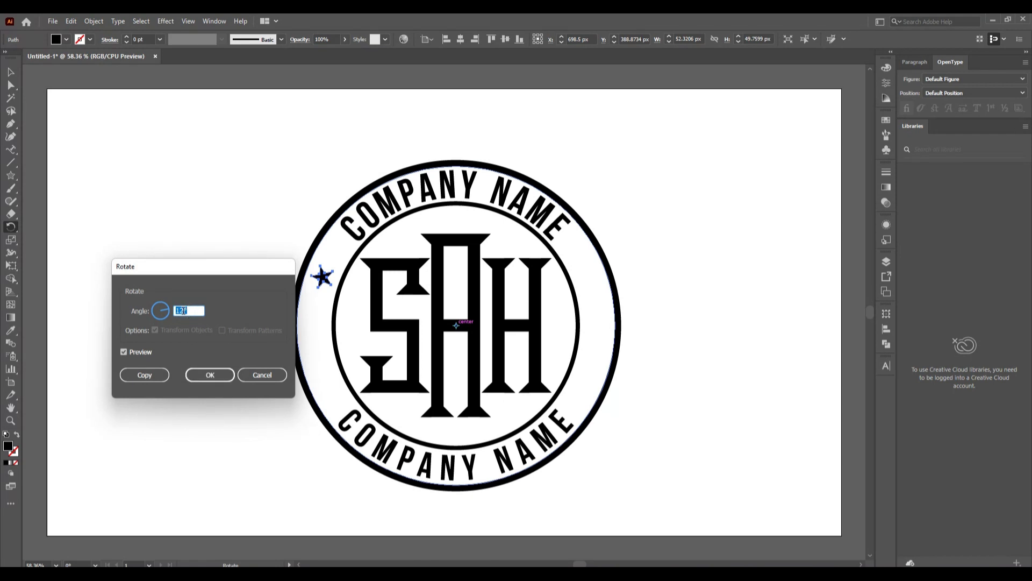
{"action": "left_click", "coordinate": [145, 375]}
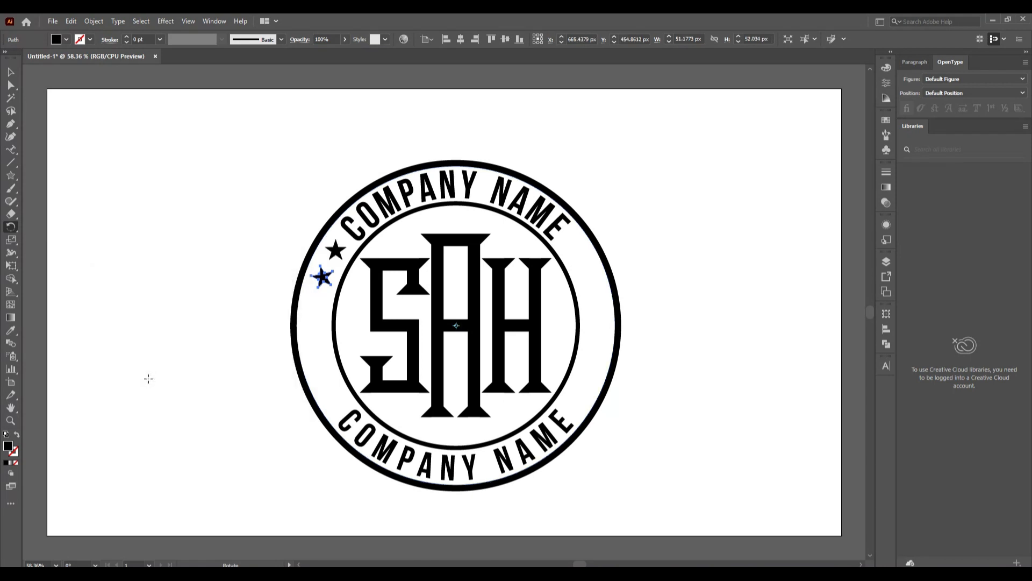
{"action": "key", "text": "ctrl+d"}
{"action": "key", "text": "ctrl+d"}
{"action": "key", "text": "ctrl+d"}
{"action": "key", "text": "ctrl+d"}
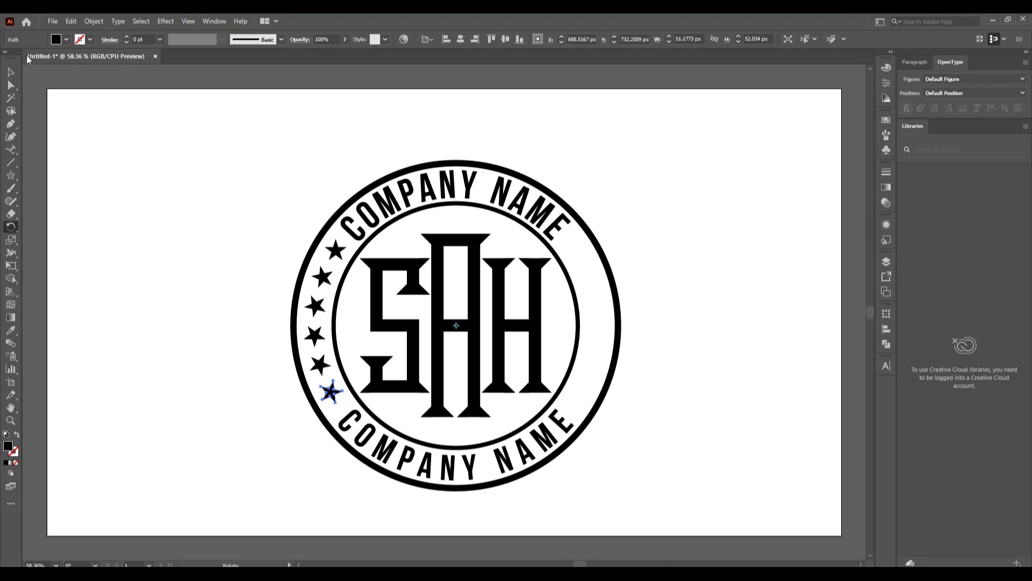
{"action": "left_click", "coordinate": [11, 71]}
{"action": "left_click", "coordinate": [74, 217]}
{"action": "left_click", "coordinate": [330, 392]}
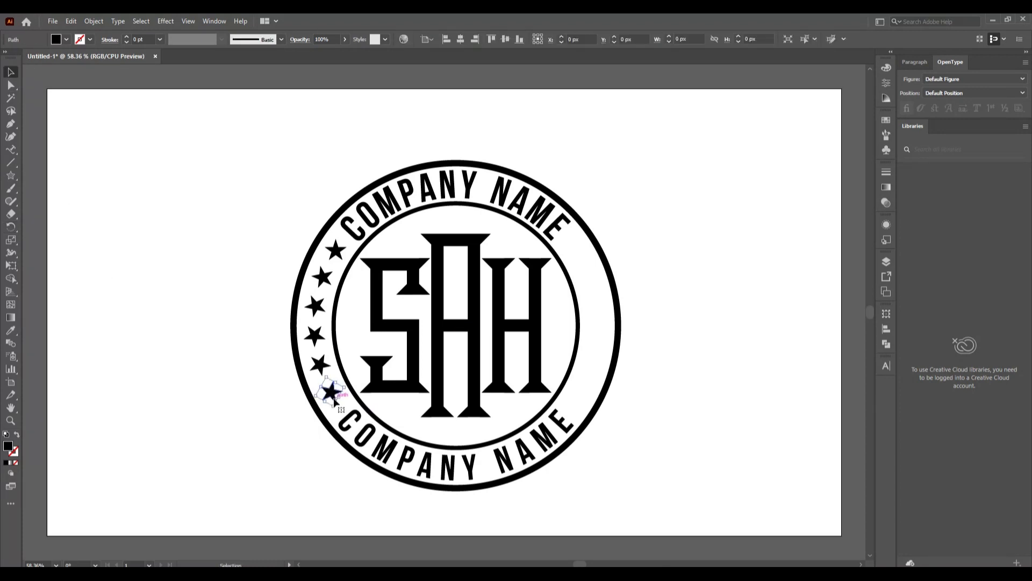
Group the six left-side stars into one object
{"action": "left_click", "coordinate": [320, 365], "text": "shift"}
{"action": "left_click", "coordinate": [315, 334], "text": "shift"}
{"action": "left_click", "coordinate": [315, 306], "text": "shift"}
{"action": "left_click", "coordinate": [323, 277], "text": "shift"}
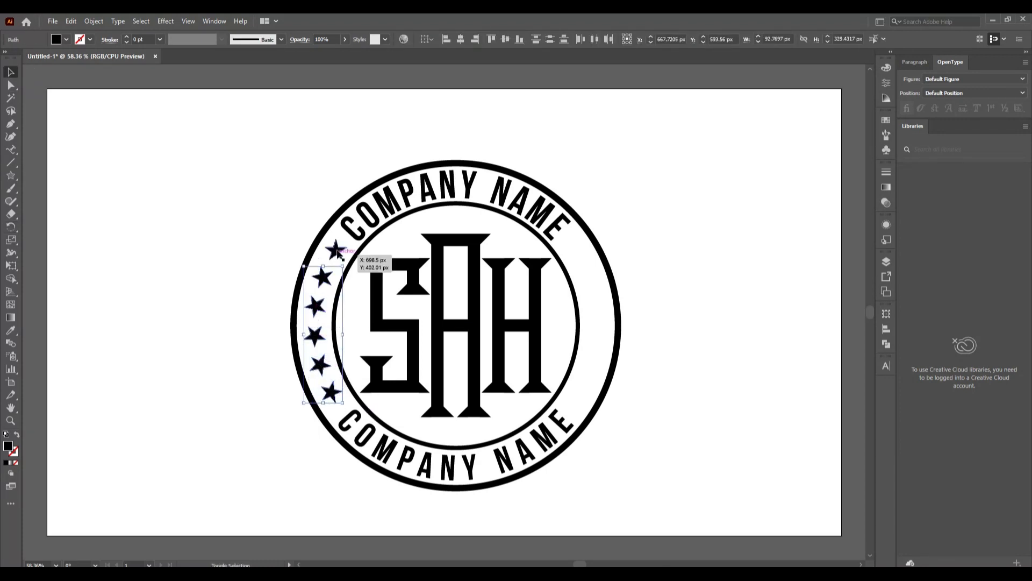
{"action": "left_click", "coordinate": [336, 250], "text": "shift"}
{"action": "right_click", "coordinate": [339, 250]}
{"action": "left_click", "coordinate": [399, 320]}
{"action": "left_click", "coordinate": [286, 385]}
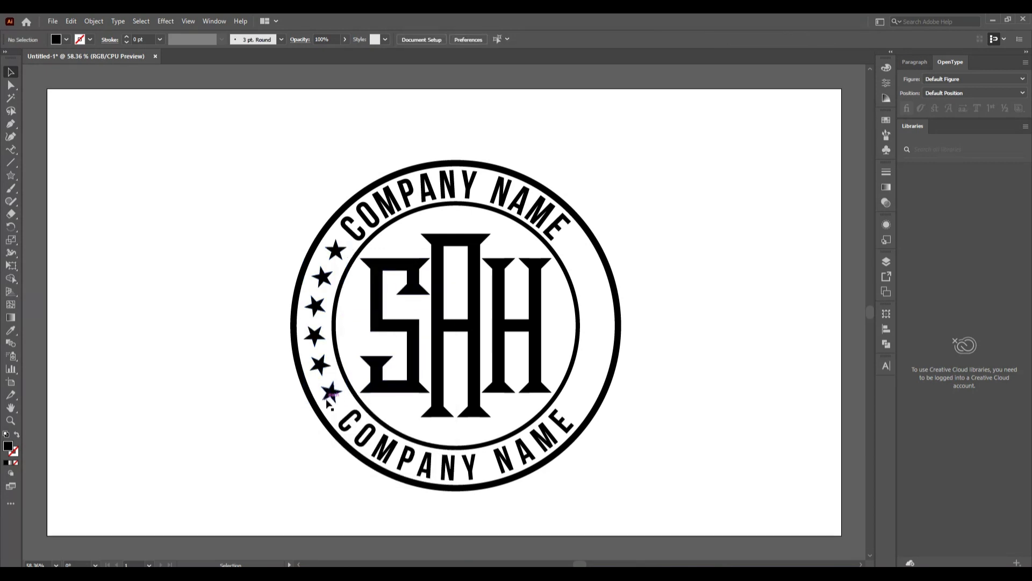
Reflect a copy of the star group and move it to the ring's right side
{"action": "right_click", "coordinate": [329, 401]}
{"action": "mouse_move", "coordinate": [347, 332]}
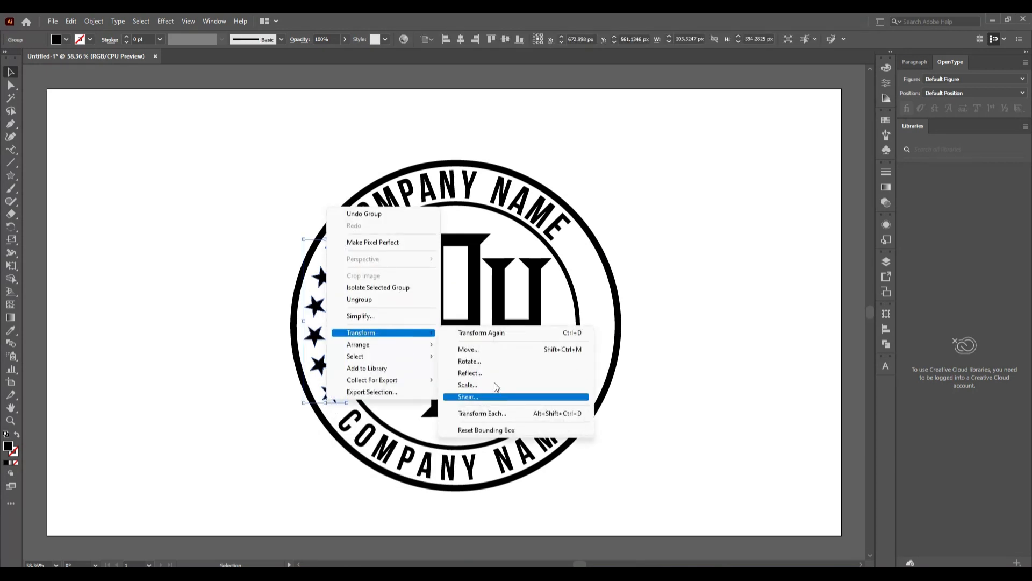
{"action": "left_click", "coordinate": [502, 373]}
{"action": "left_click", "coordinate": [208, 460]}
{"action": "left_click", "coordinate": [230, 367]}
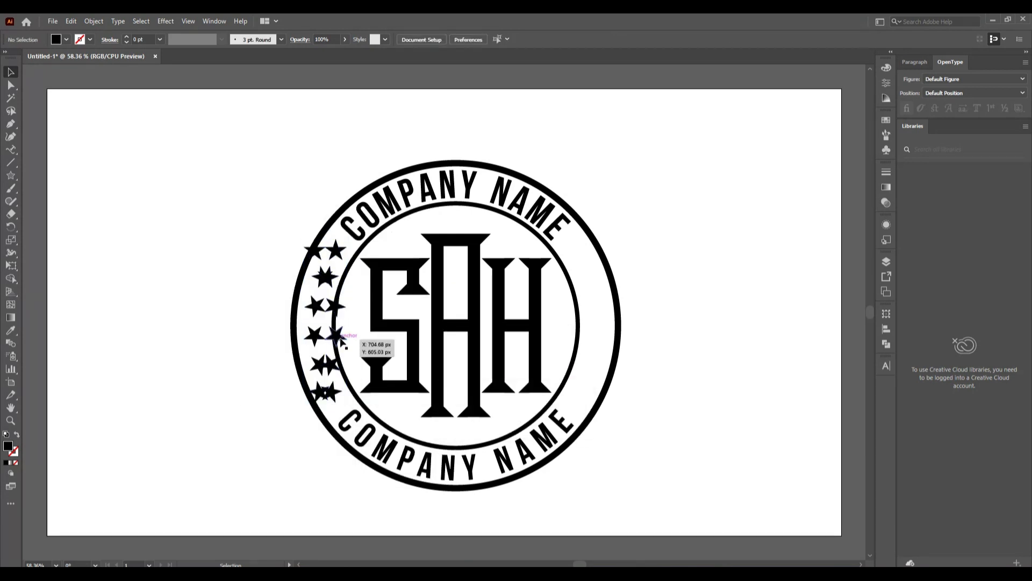
{"action": "left_click_drag", "start_coordinate": [336, 336], "coordinate": [599, 341]}
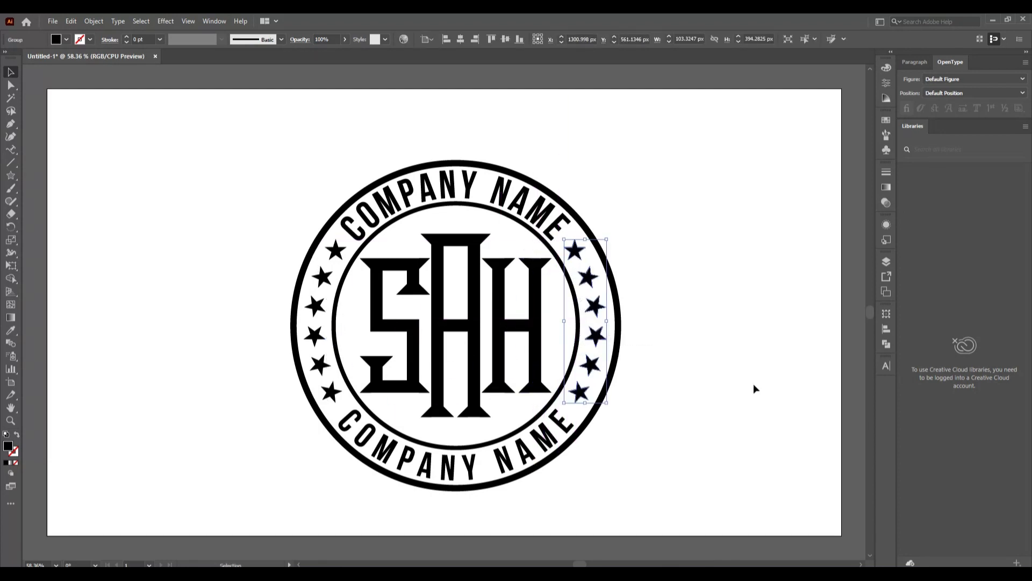
{"action": "key", "text": "Right"}
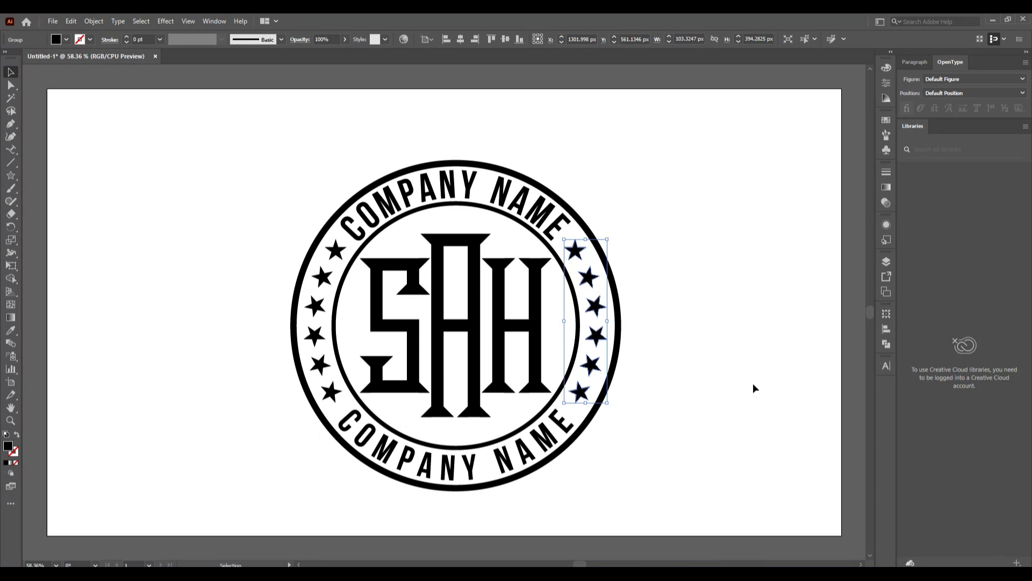
{"action": "left_click", "coordinate": [752, 396]}
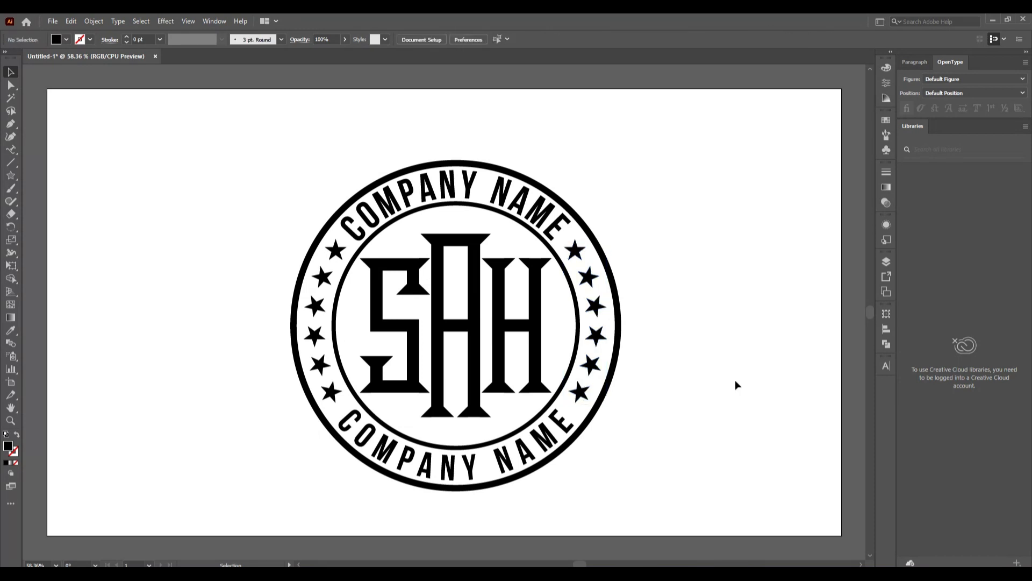
Select every part of the emblem, including both star groups, and group them
{"action": "left_click_drag", "start_coordinate": [255, 149], "coordinate": [586, 339]}
{"action": "left_click", "coordinate": [592, 336]}
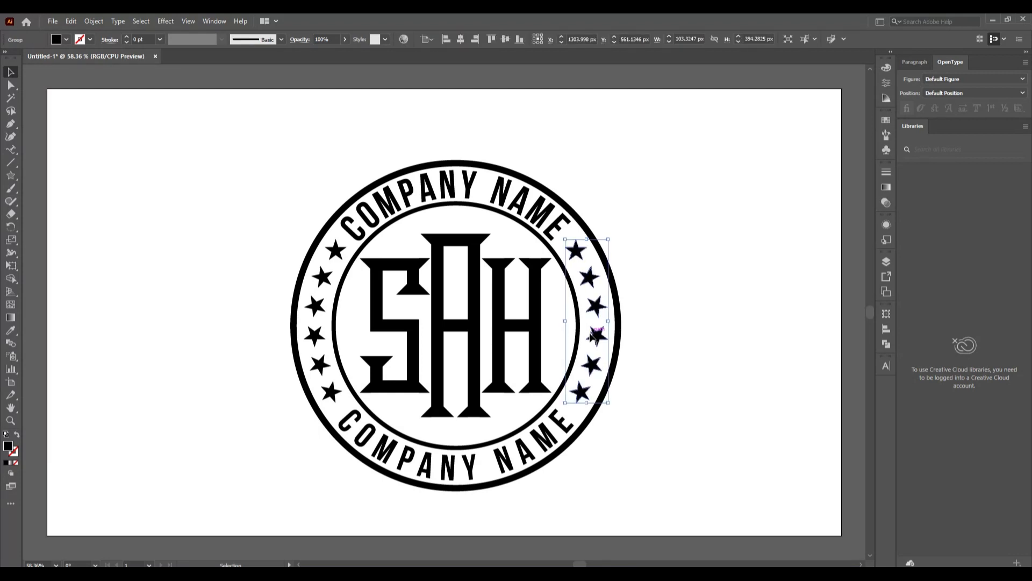
{"action": "left_click", "coordinate": [691, 292]}
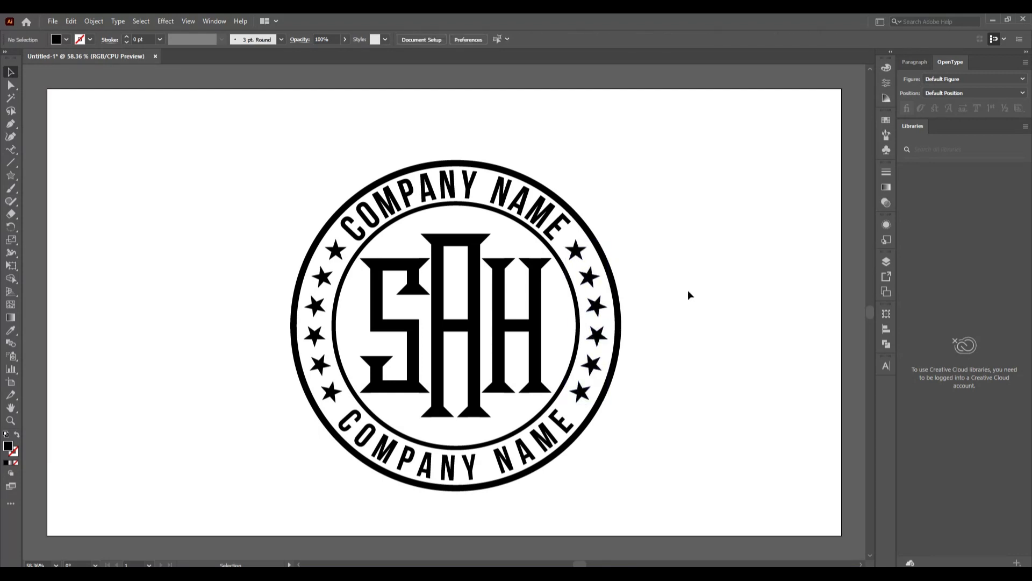
{"action": "left_click", "coordinate": [315, 336]}
{"action": "left_click", "coordinate": [183, 353]}
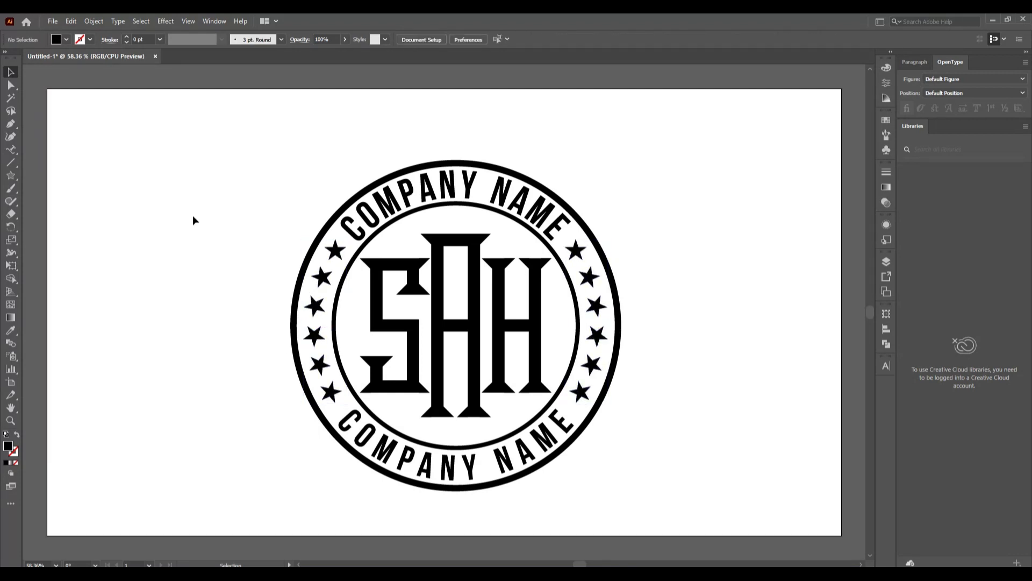
{"action": "left_click_drag", "start_coordinate": [242, 162], "coordinate": [703, 491]}
{"action": "right_click", "coordinate": [480, 335]}
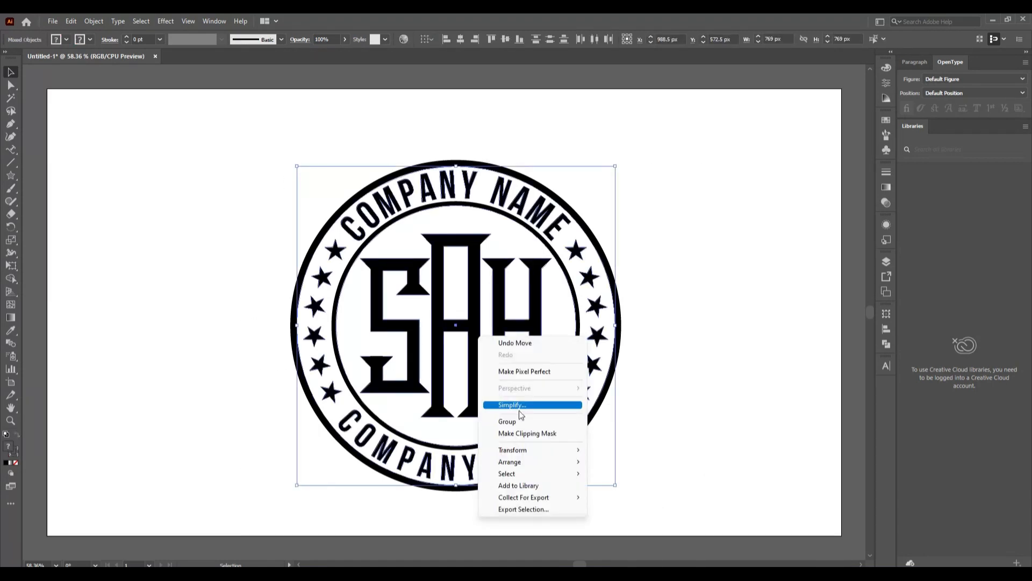
{"action": "left_click", "coordinate": [517, 421]}
Centre the grouped emblem on the artboard at X 960 px, Y 540 px
{"action": "left_click", "coordinate": [505, 39]}
{"action": "left_click", "coordinate": [460, 39]}
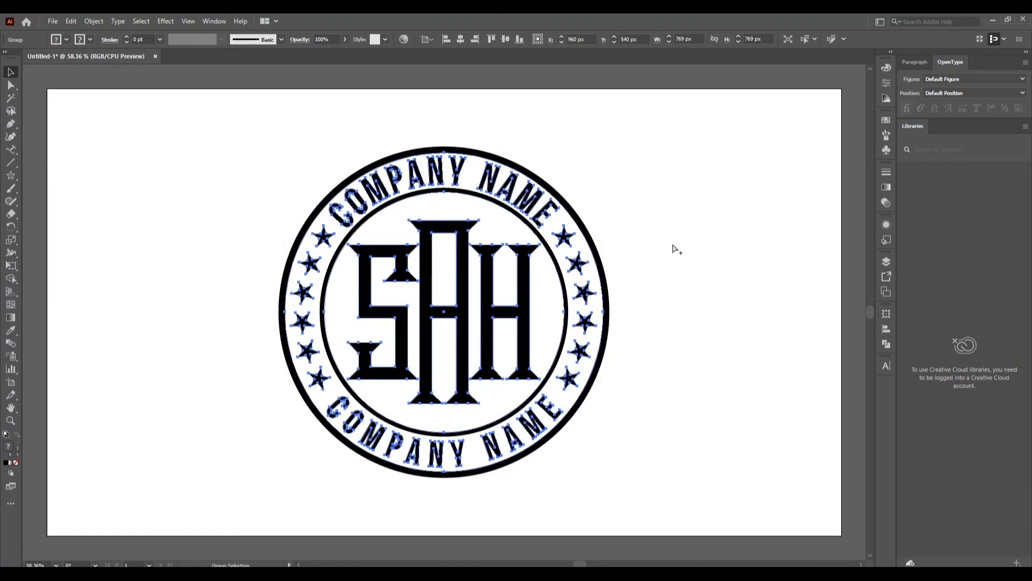
{"action": "left_click", "coordinate": [44, 86]}
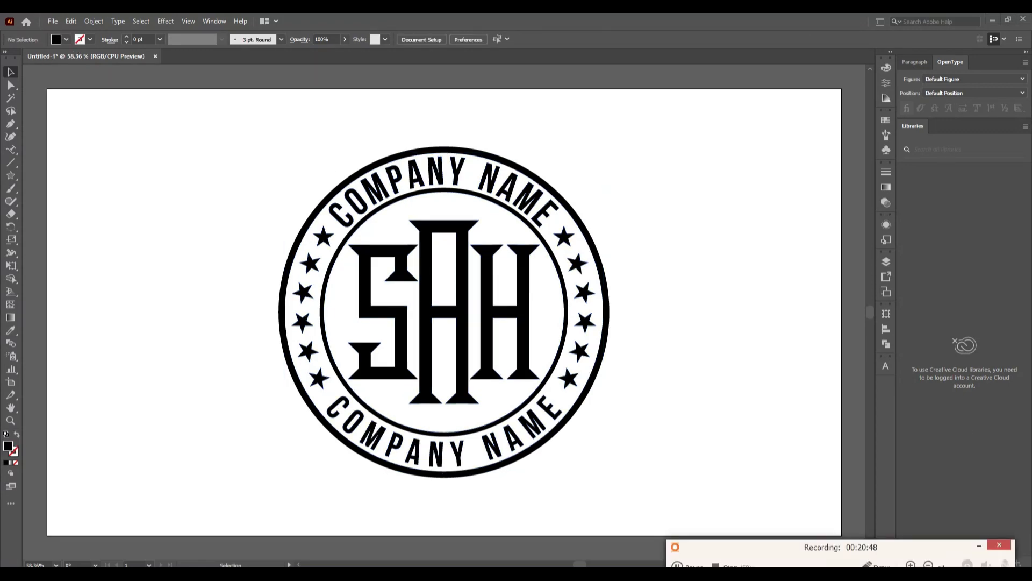